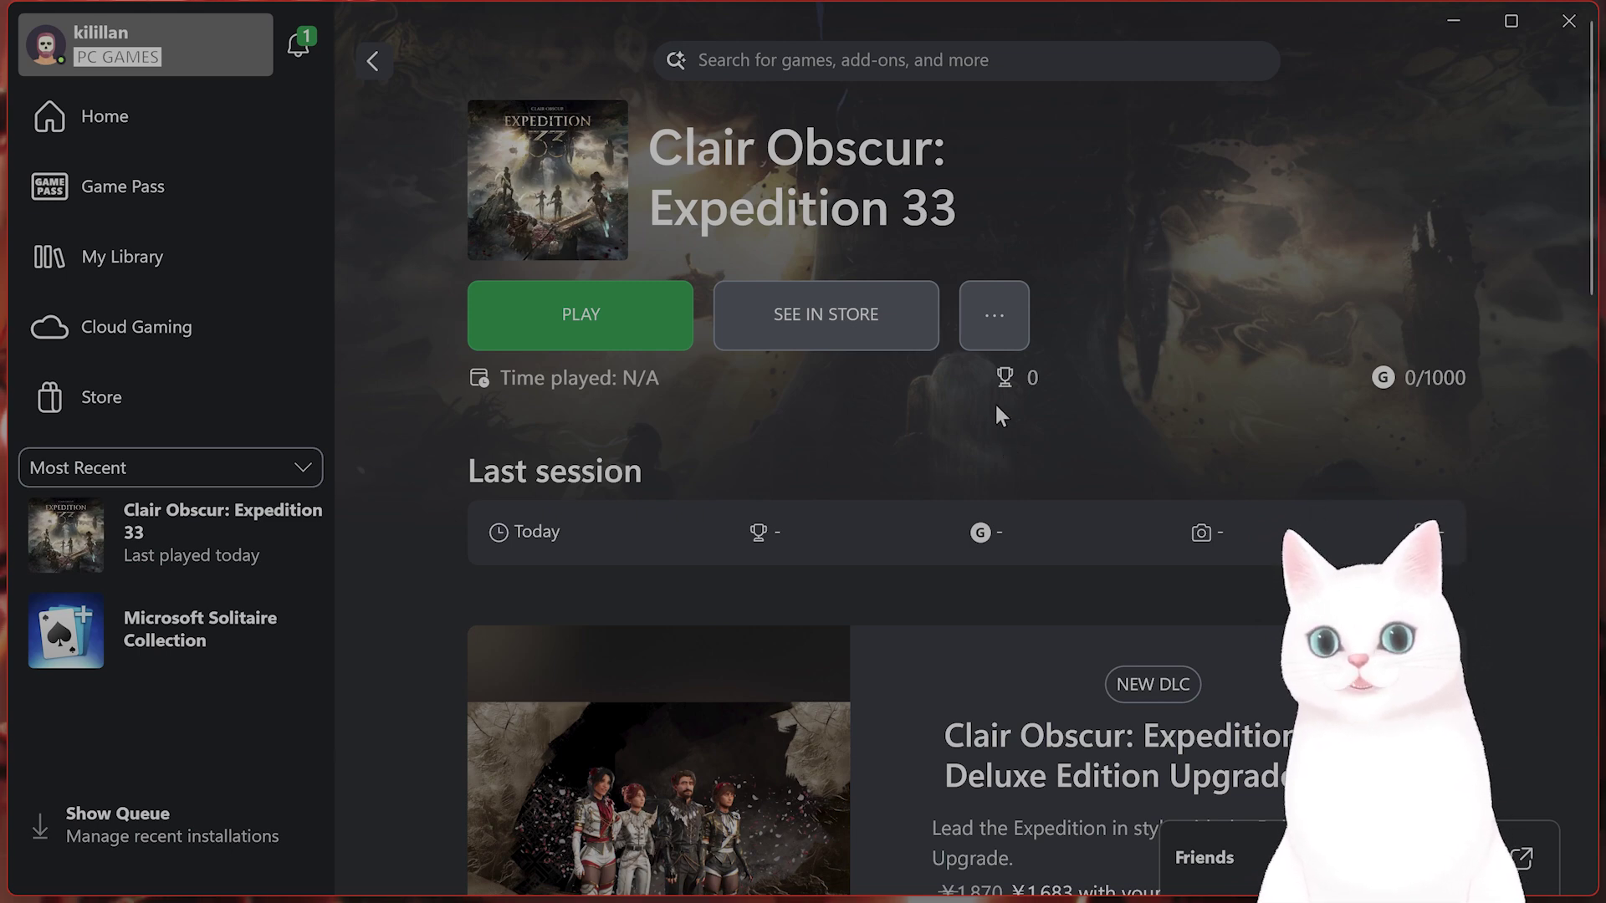
Minimise the Xbox app and bring the Chrome Google Drive page with the Engine.ini zip forward.
click(1453, 22)
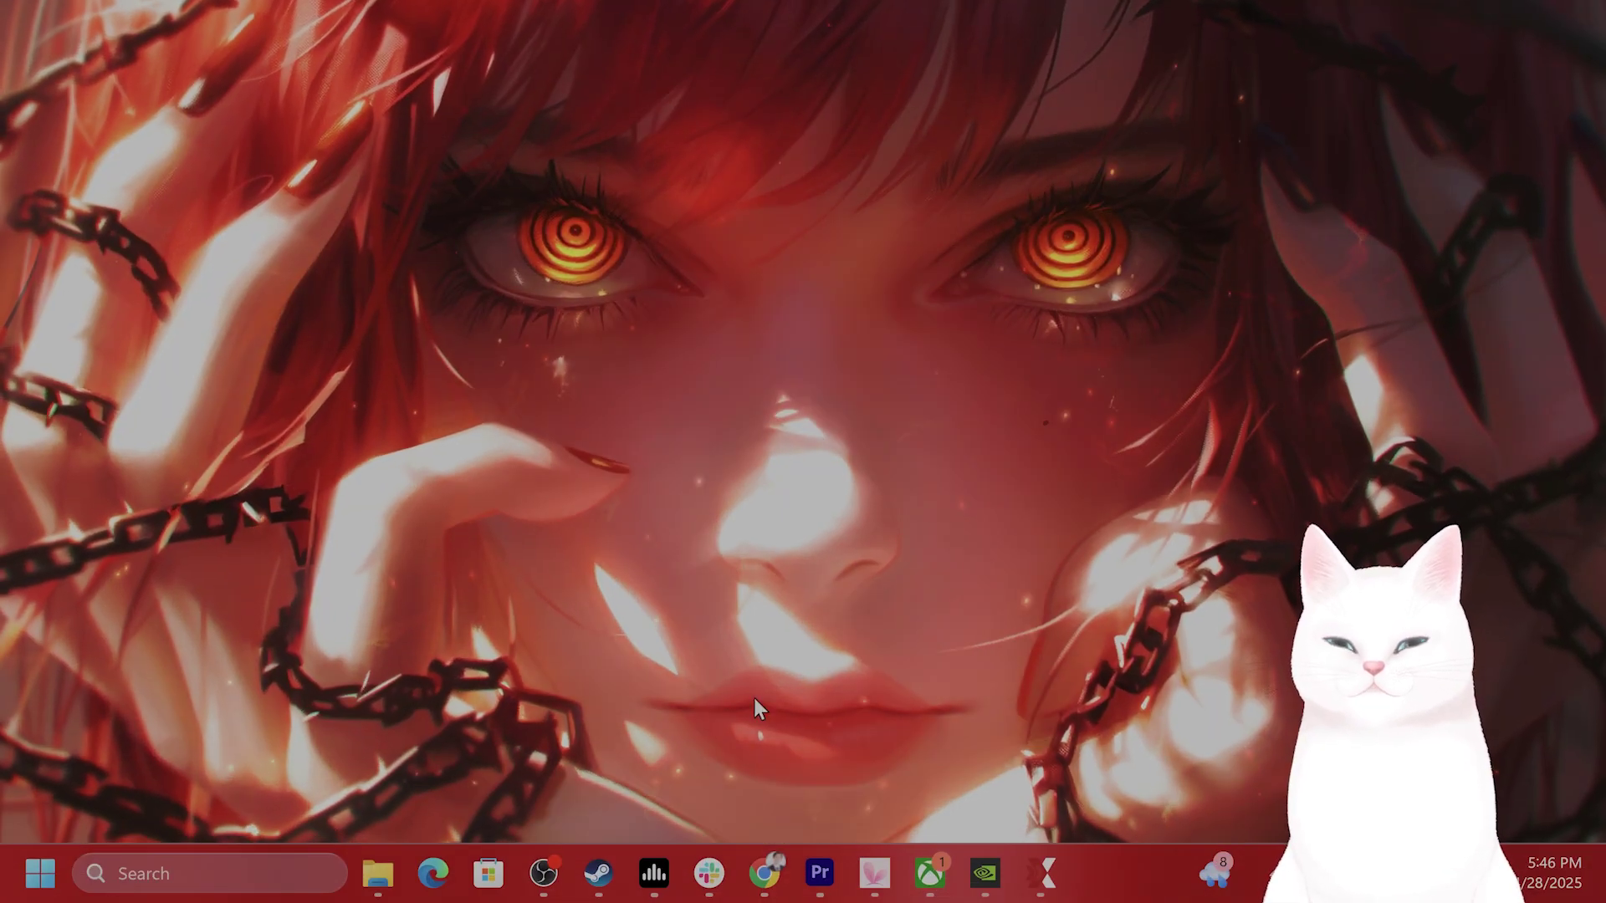
mouse_move(766, 870)
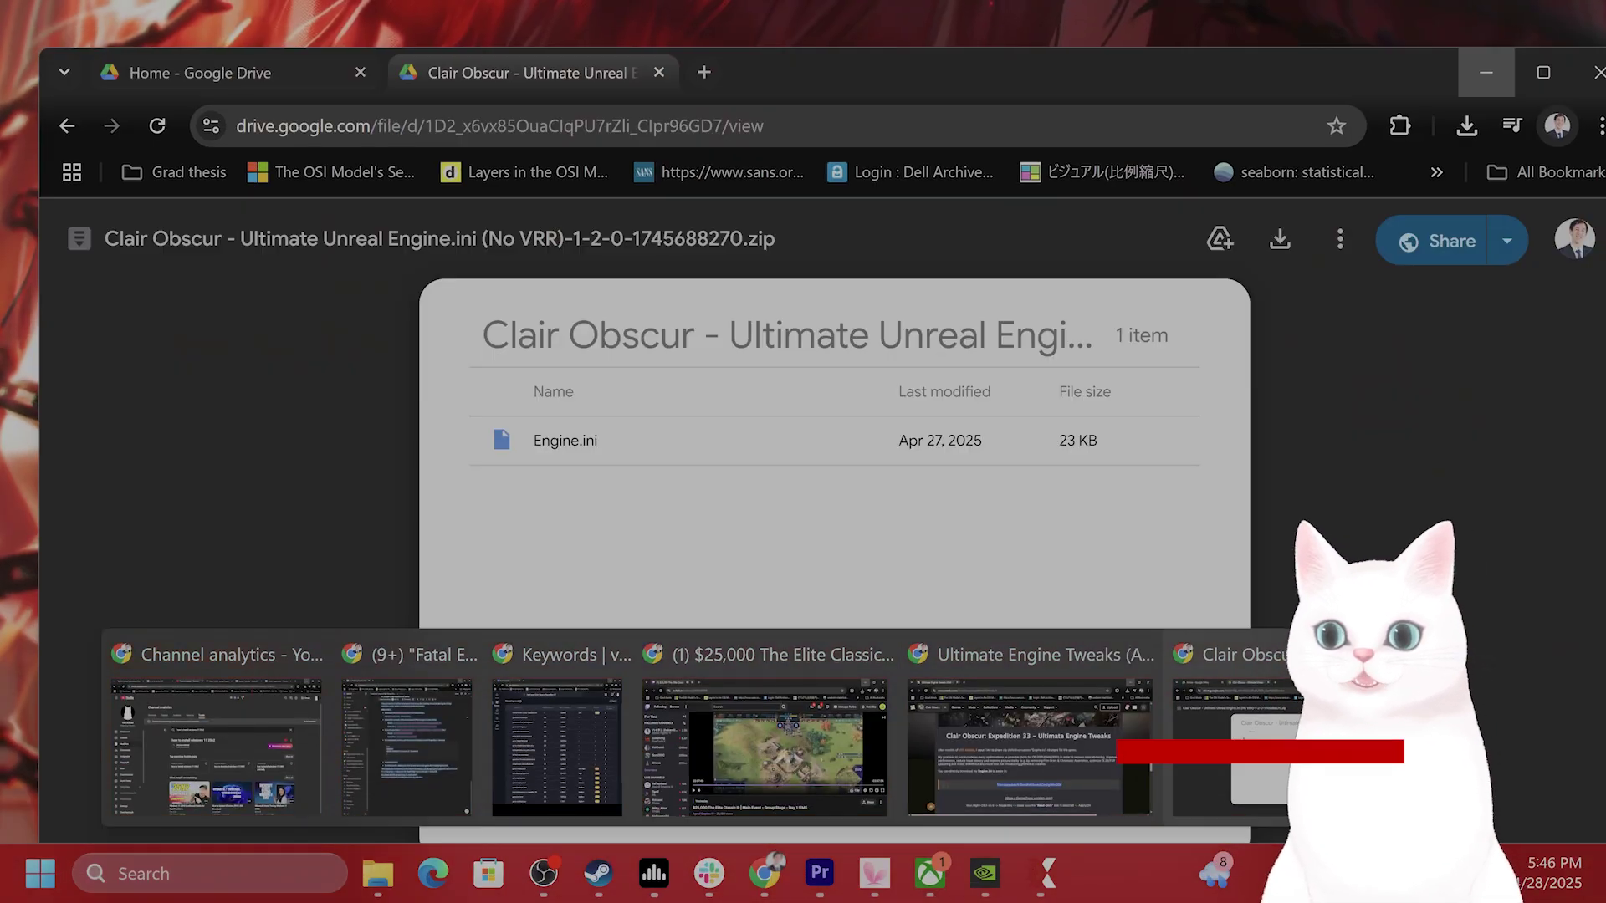
click(1176, 767)
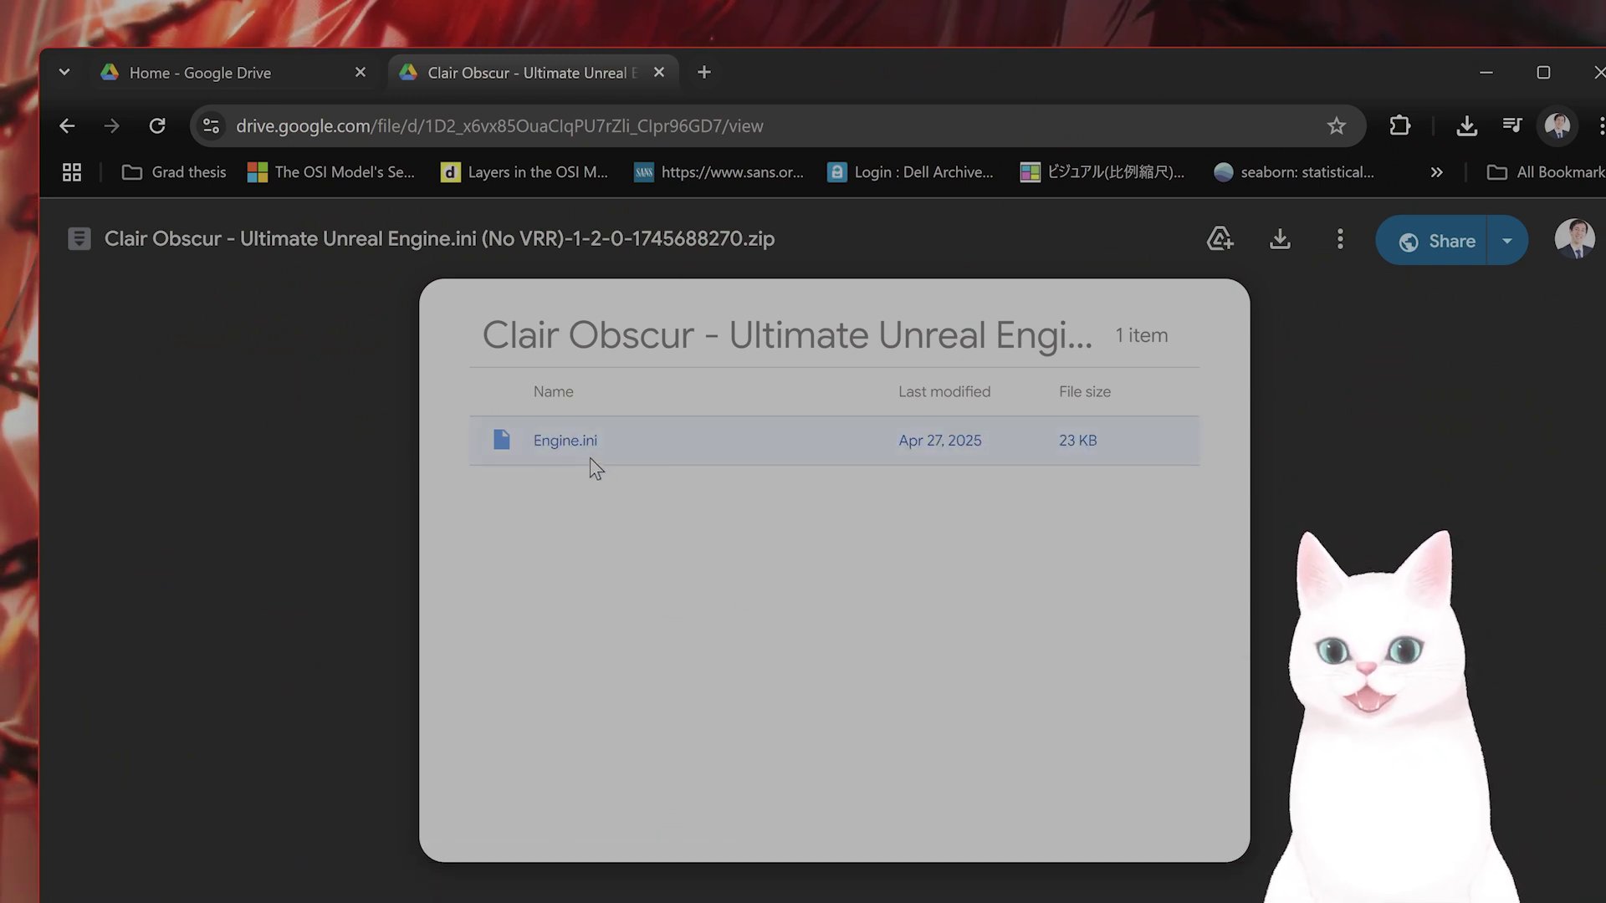
Open Chrome's recent downloads list to find the downloaded Engine.ini zip.
click(1469, 124)
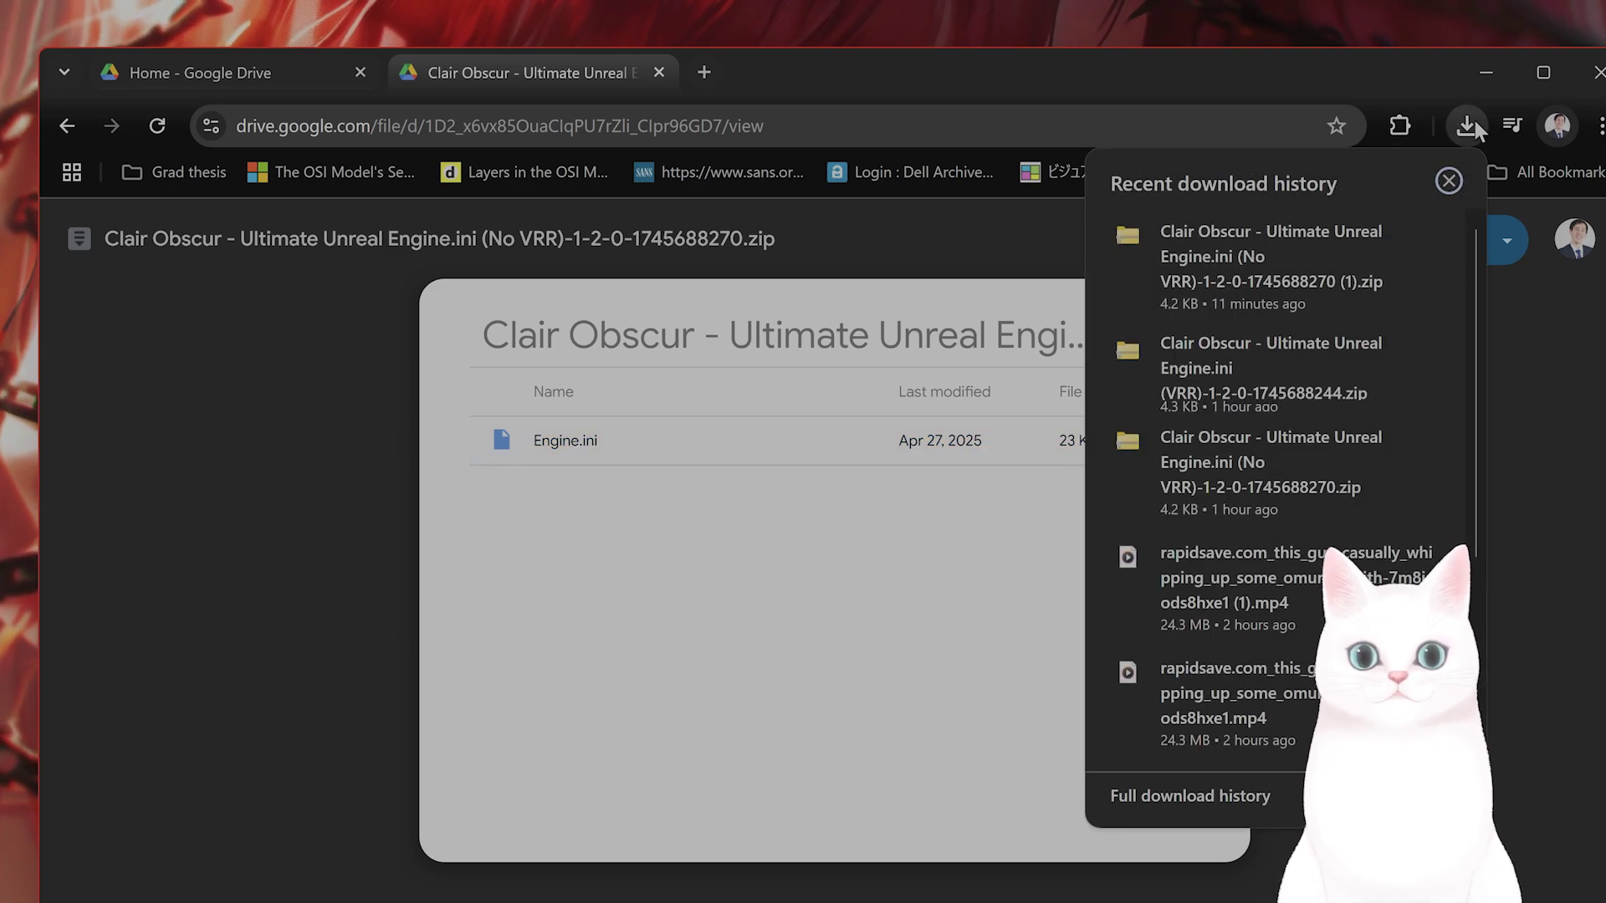
Extract the first No VRR Engine.ini zip from Downloads into its suggested folder.
click(1378, 236)
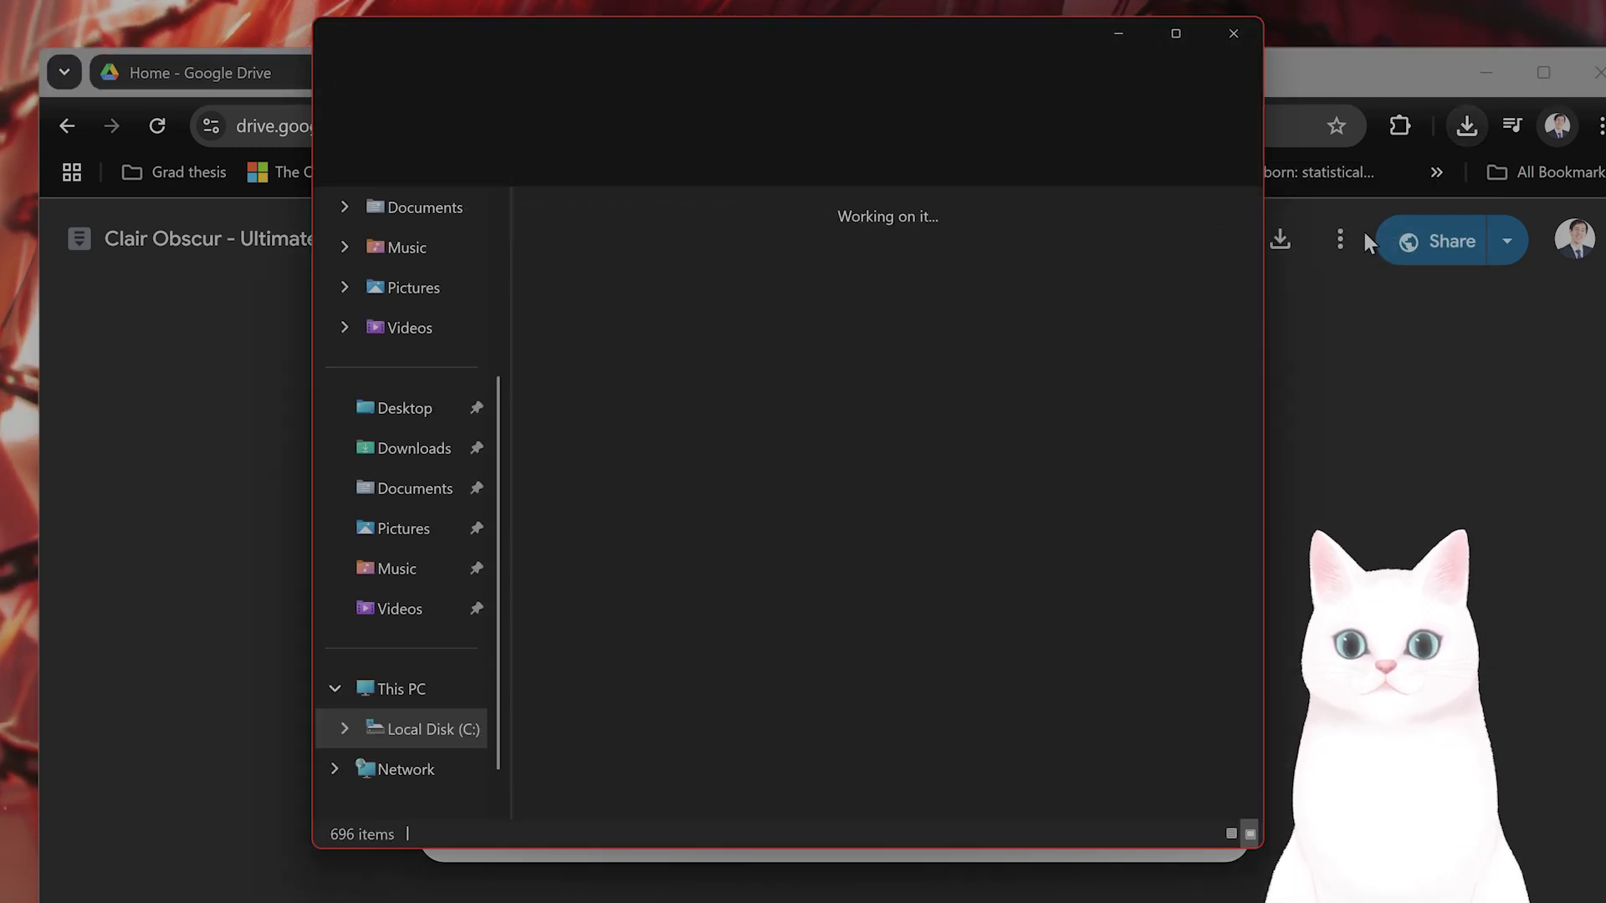
click(870, 359)
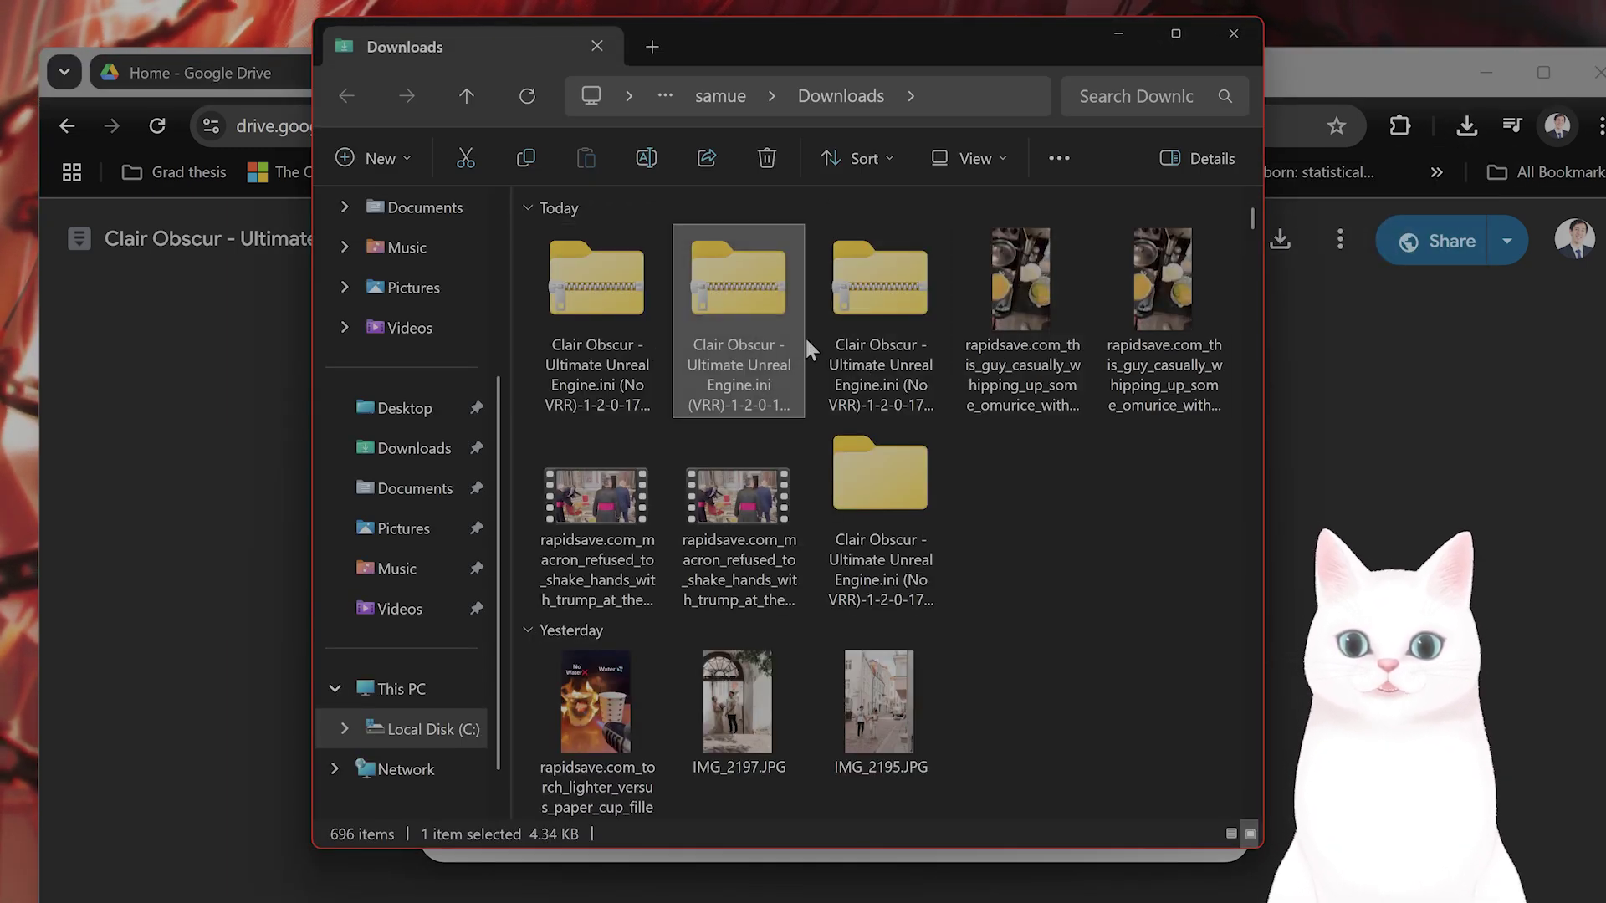
right_click(871, 319)
click(770, 333)
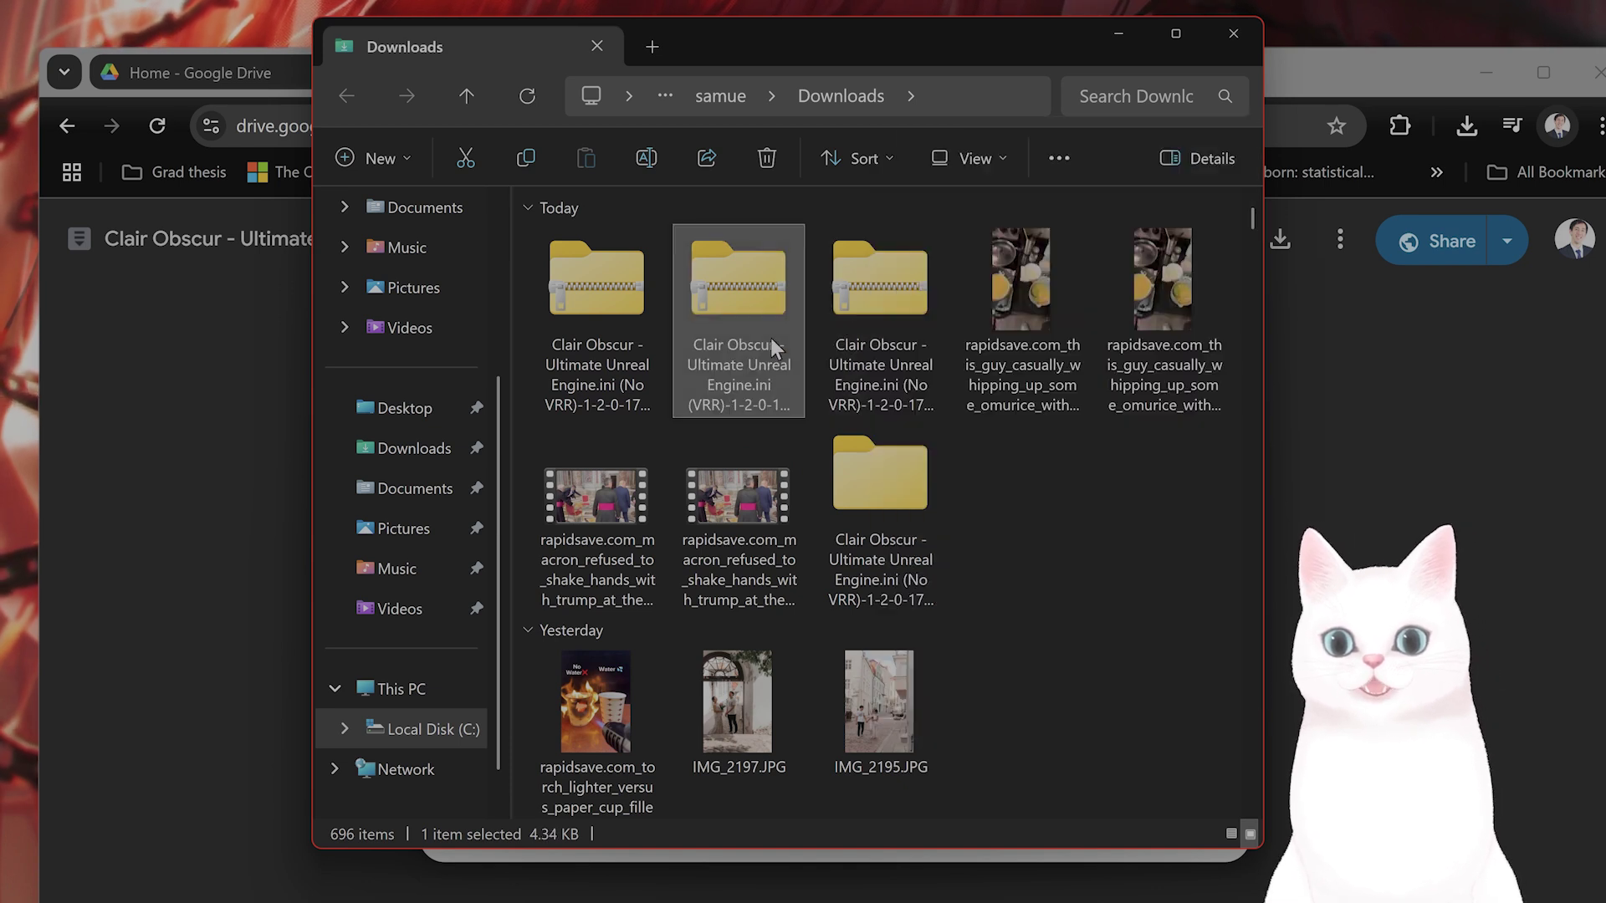
click(599, 348)
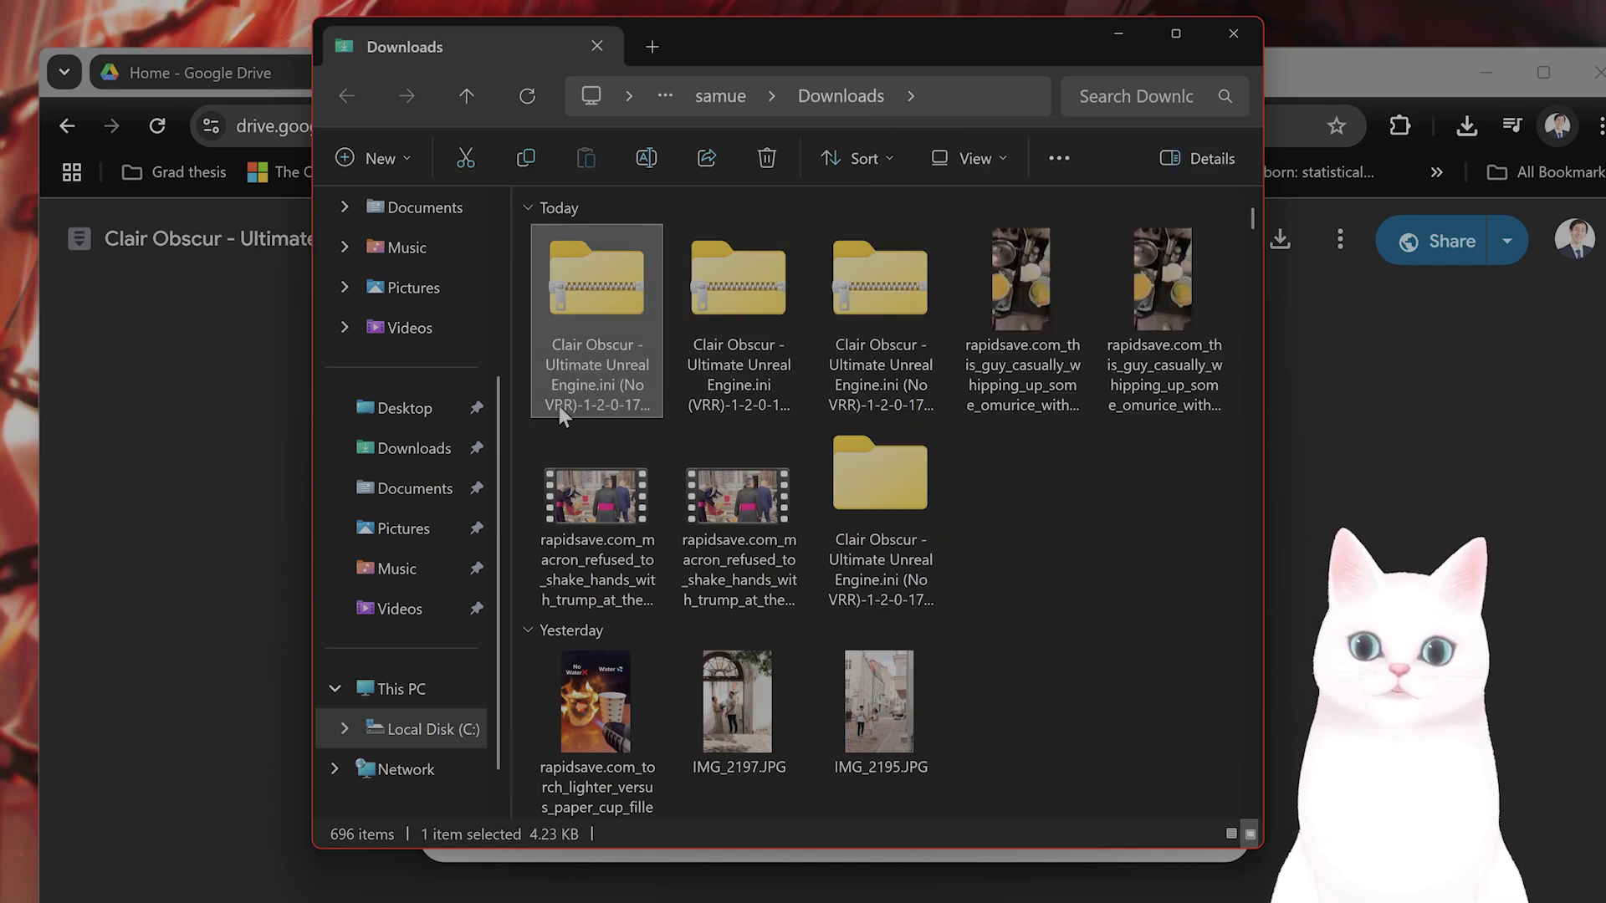
right_click(606, 355)
click(594, 298)
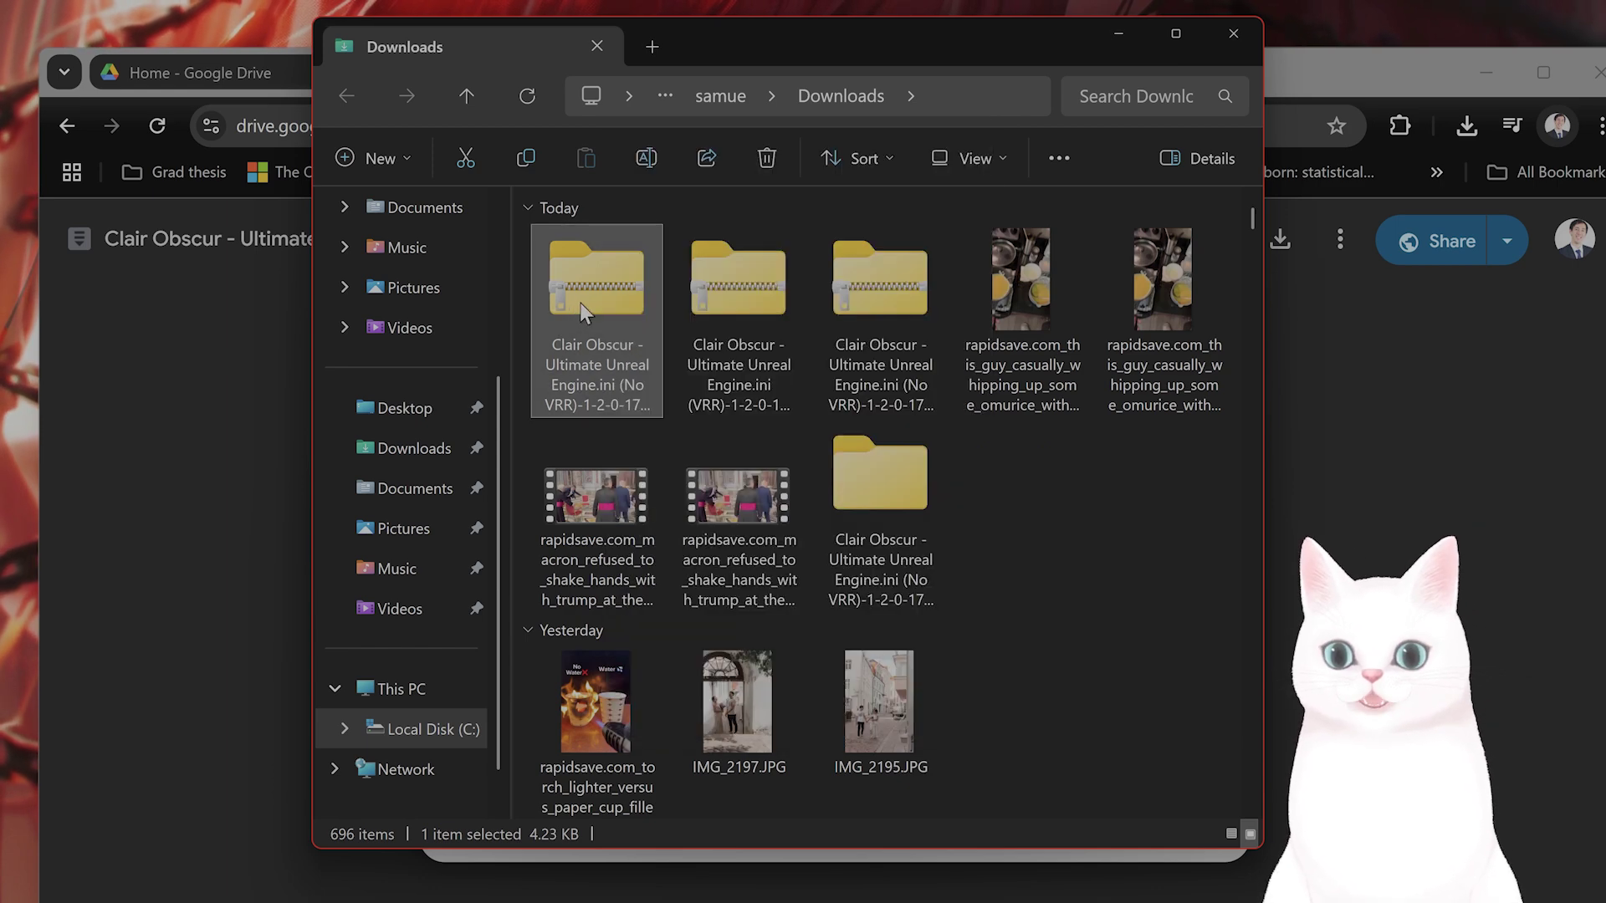
right_click(616, 293)
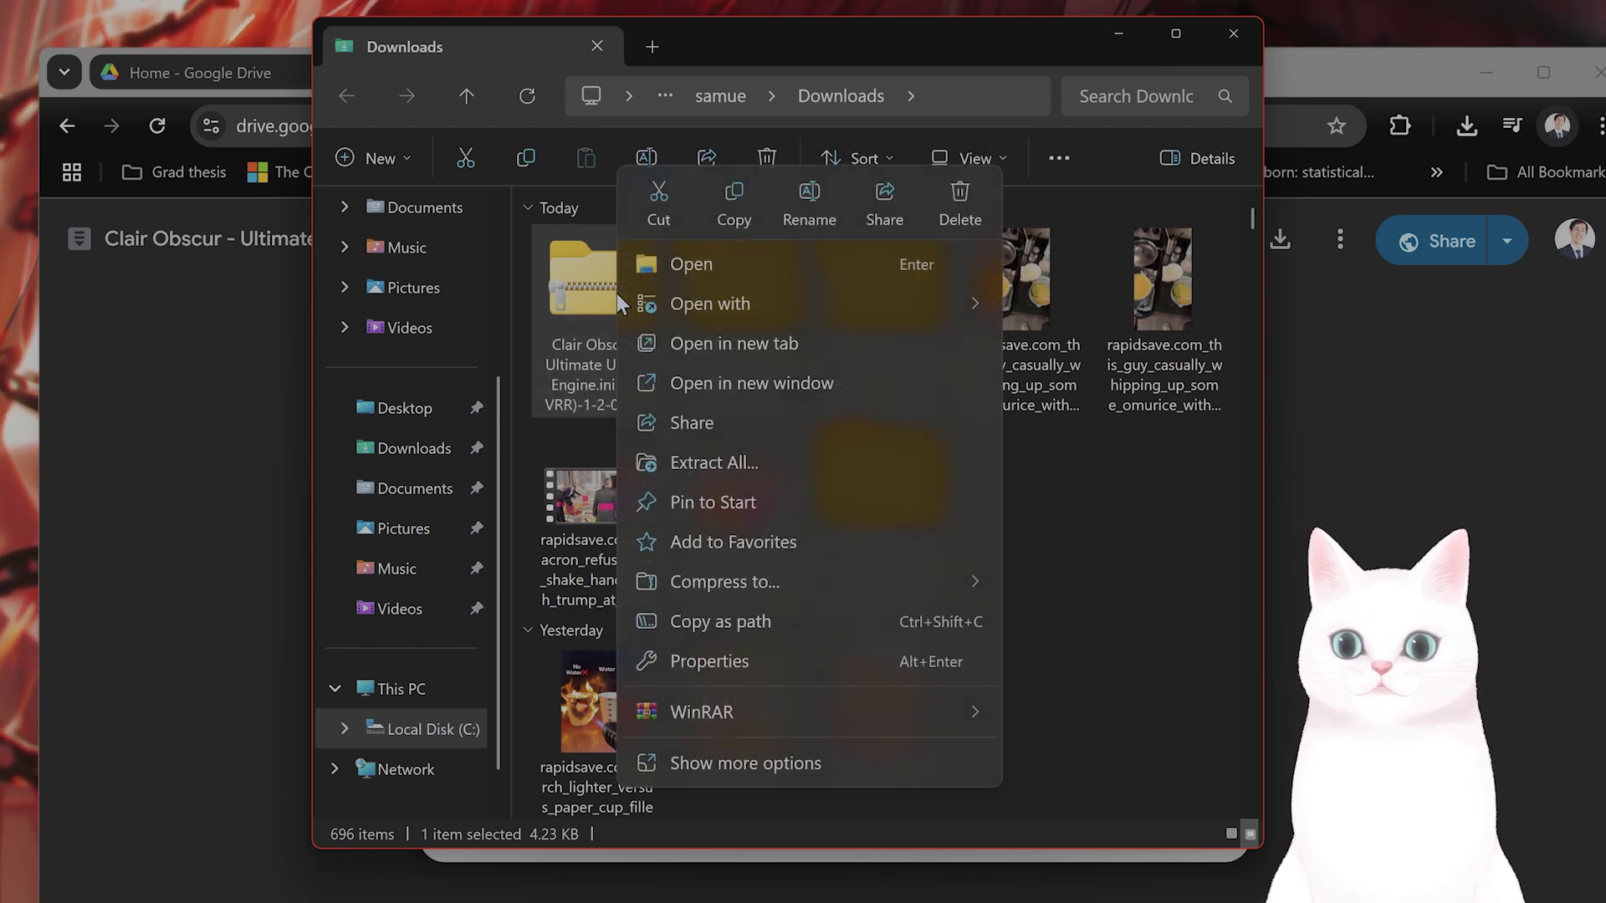
click(814, 453)
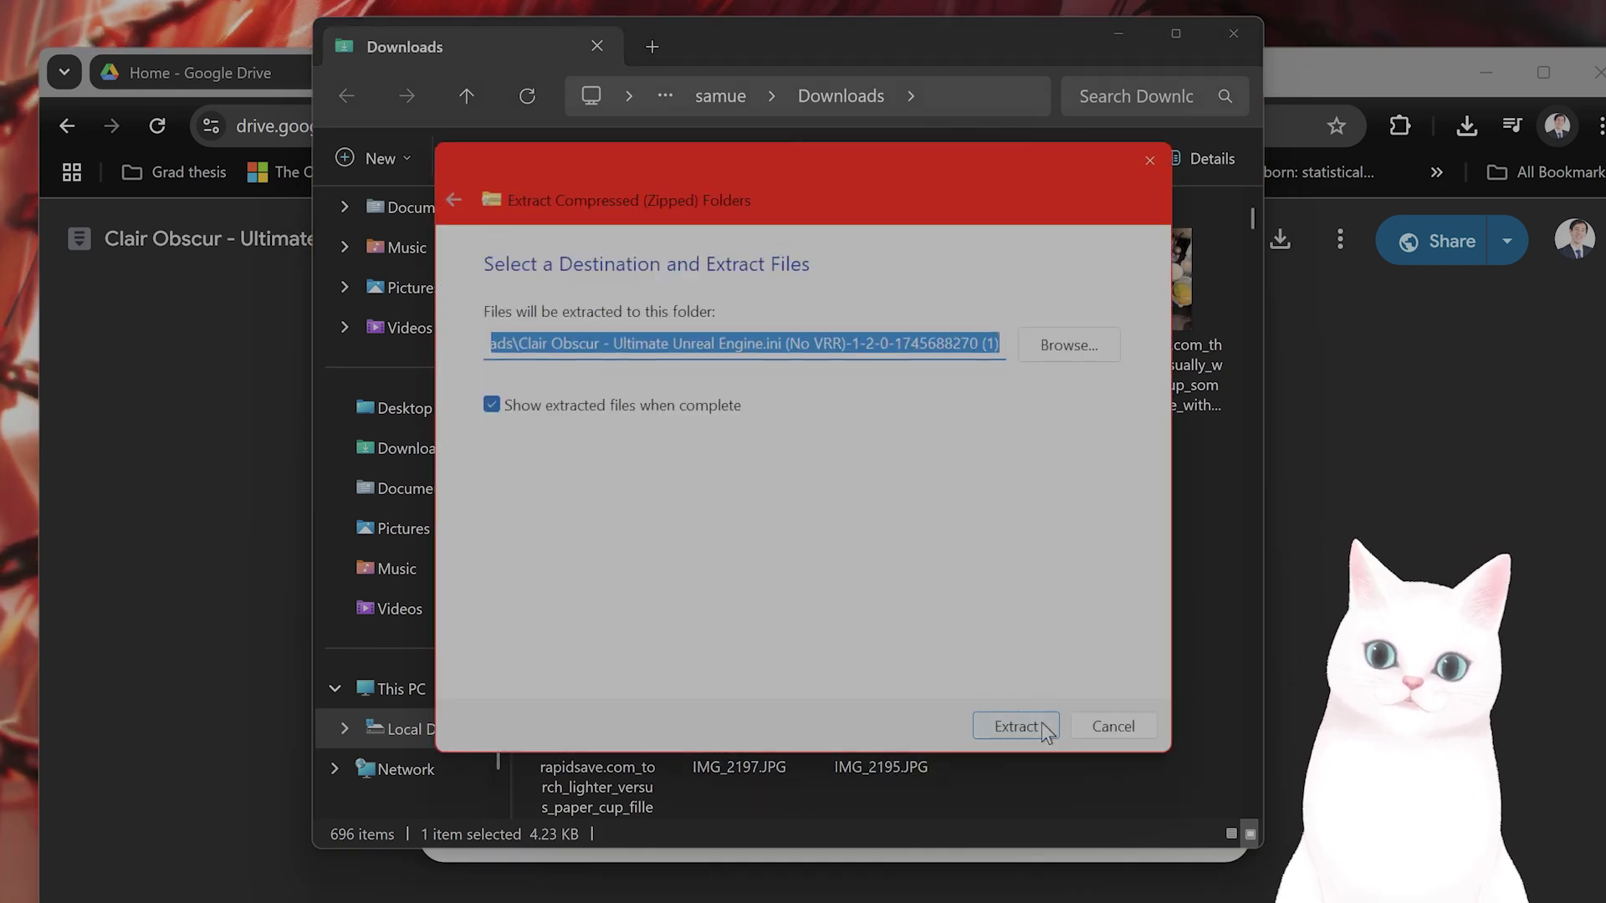
click(1016, 726)
Minimise the Downloads and Chrome windows, leaving the extracted Engine.ini folder in view.
click(982, 333)
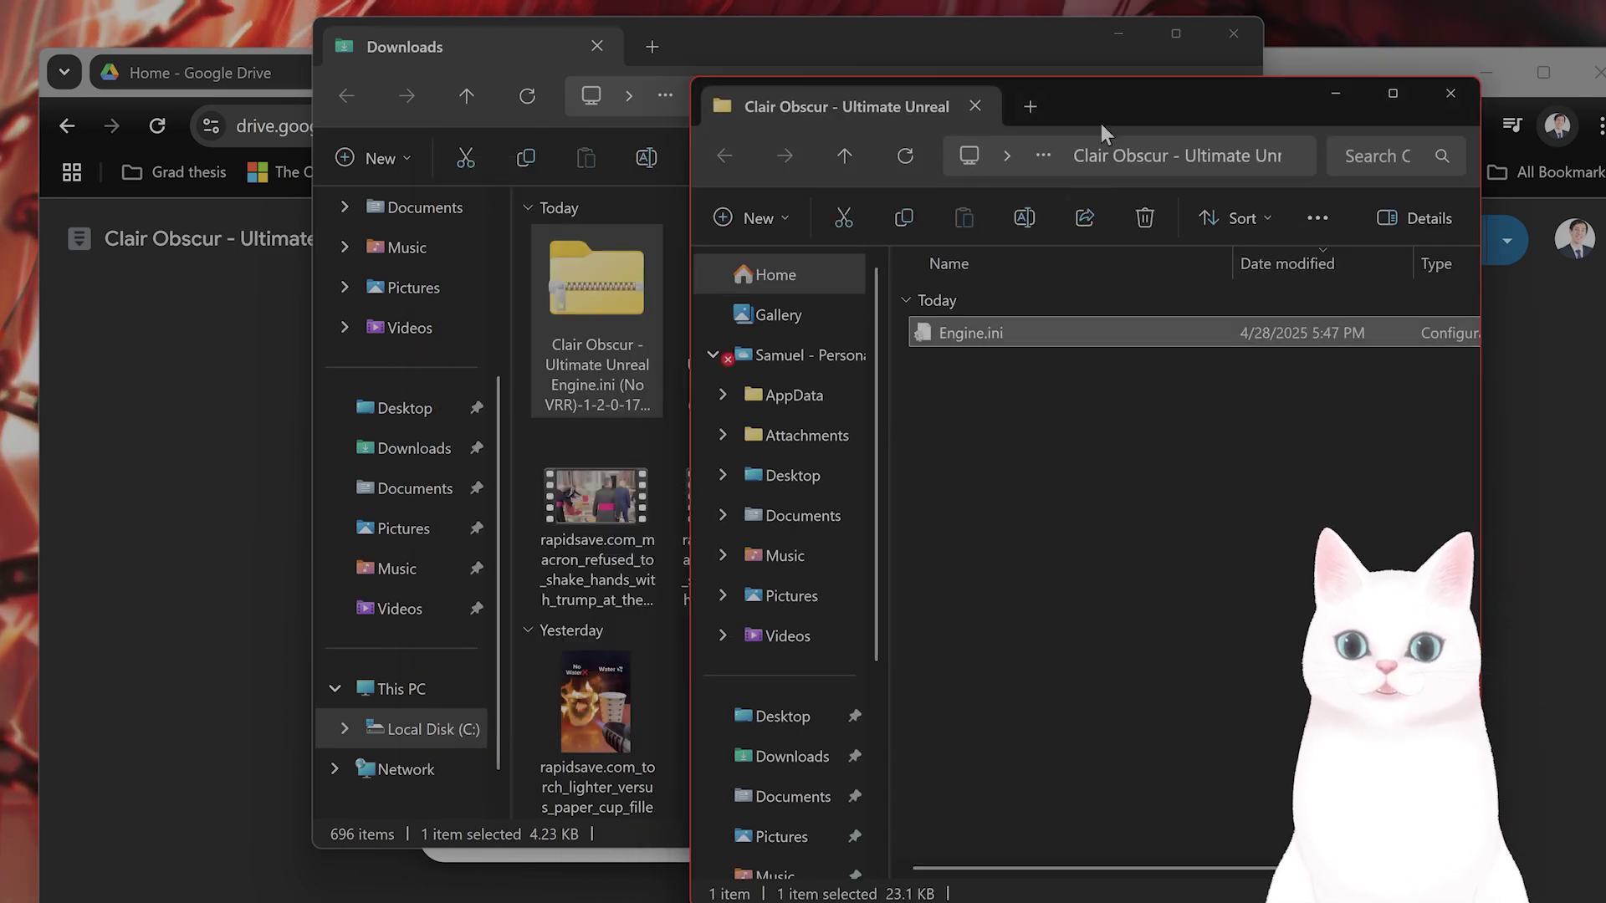
drag(1101, 113, 1127, 114)
click(1160, 37)
click(1116, 25)
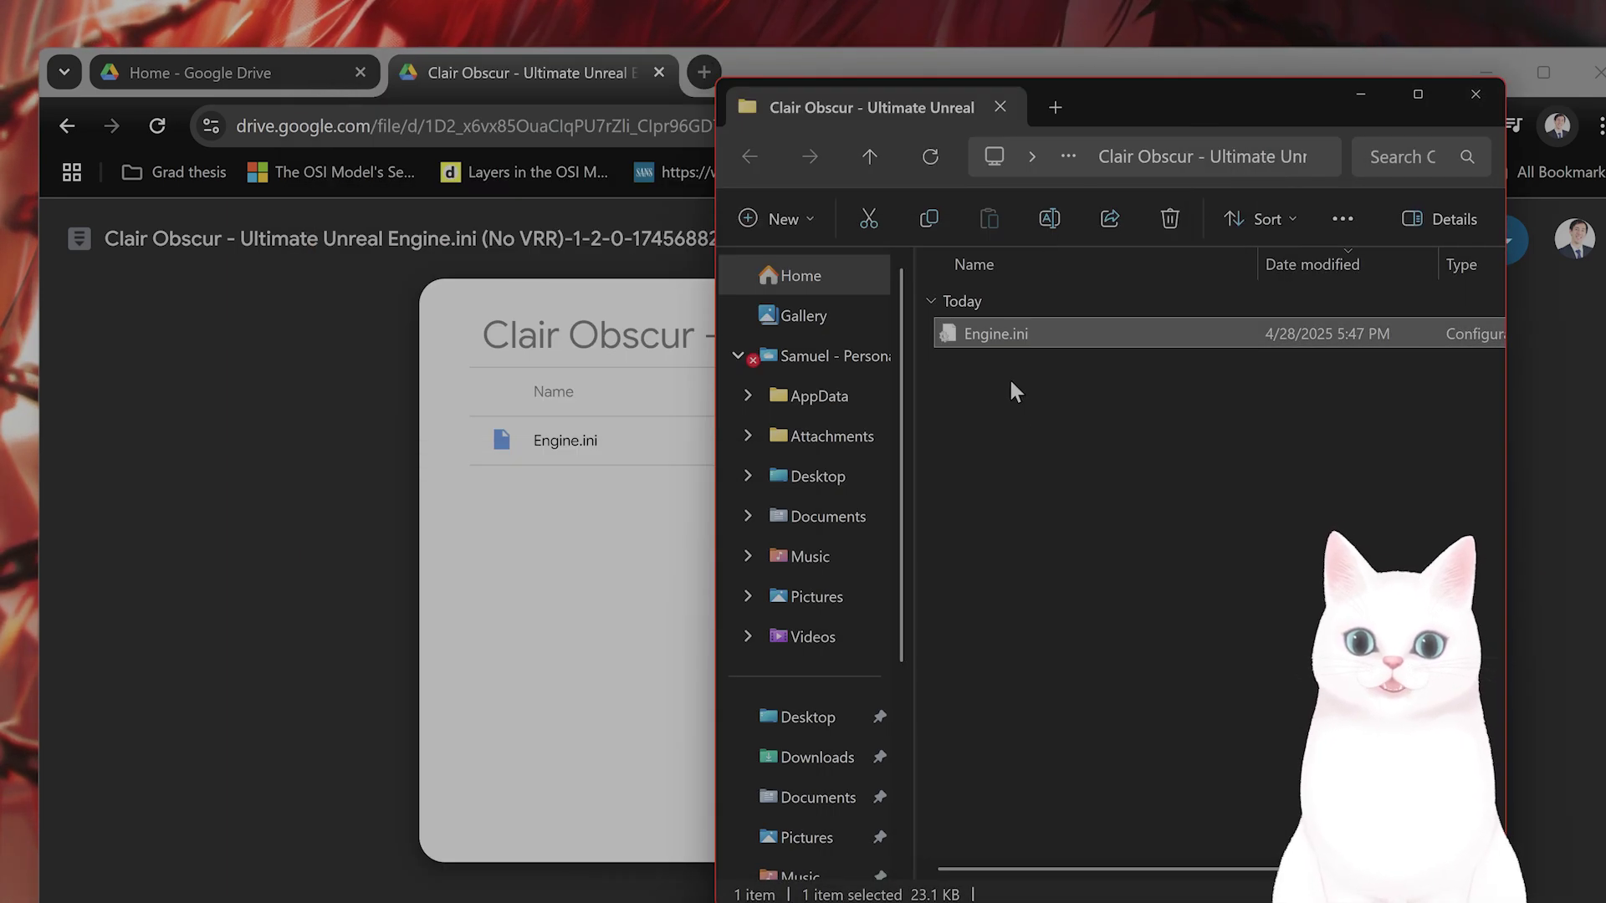
click(1472, 57)
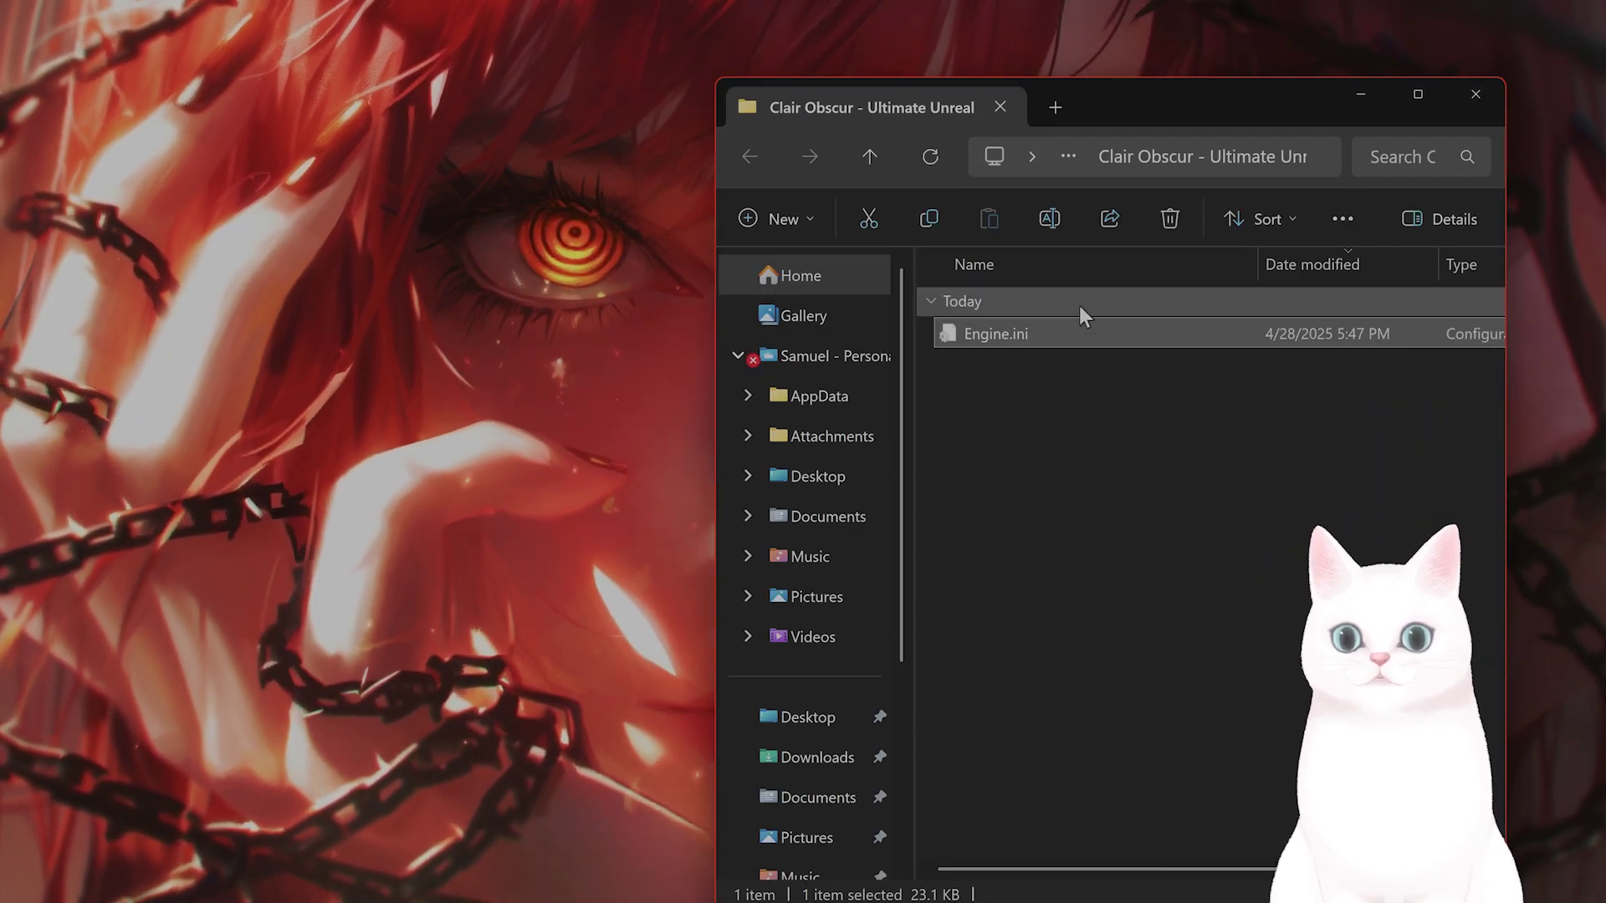
drag(1111, 91, 1169, 67)
mouse_move(245, 884)
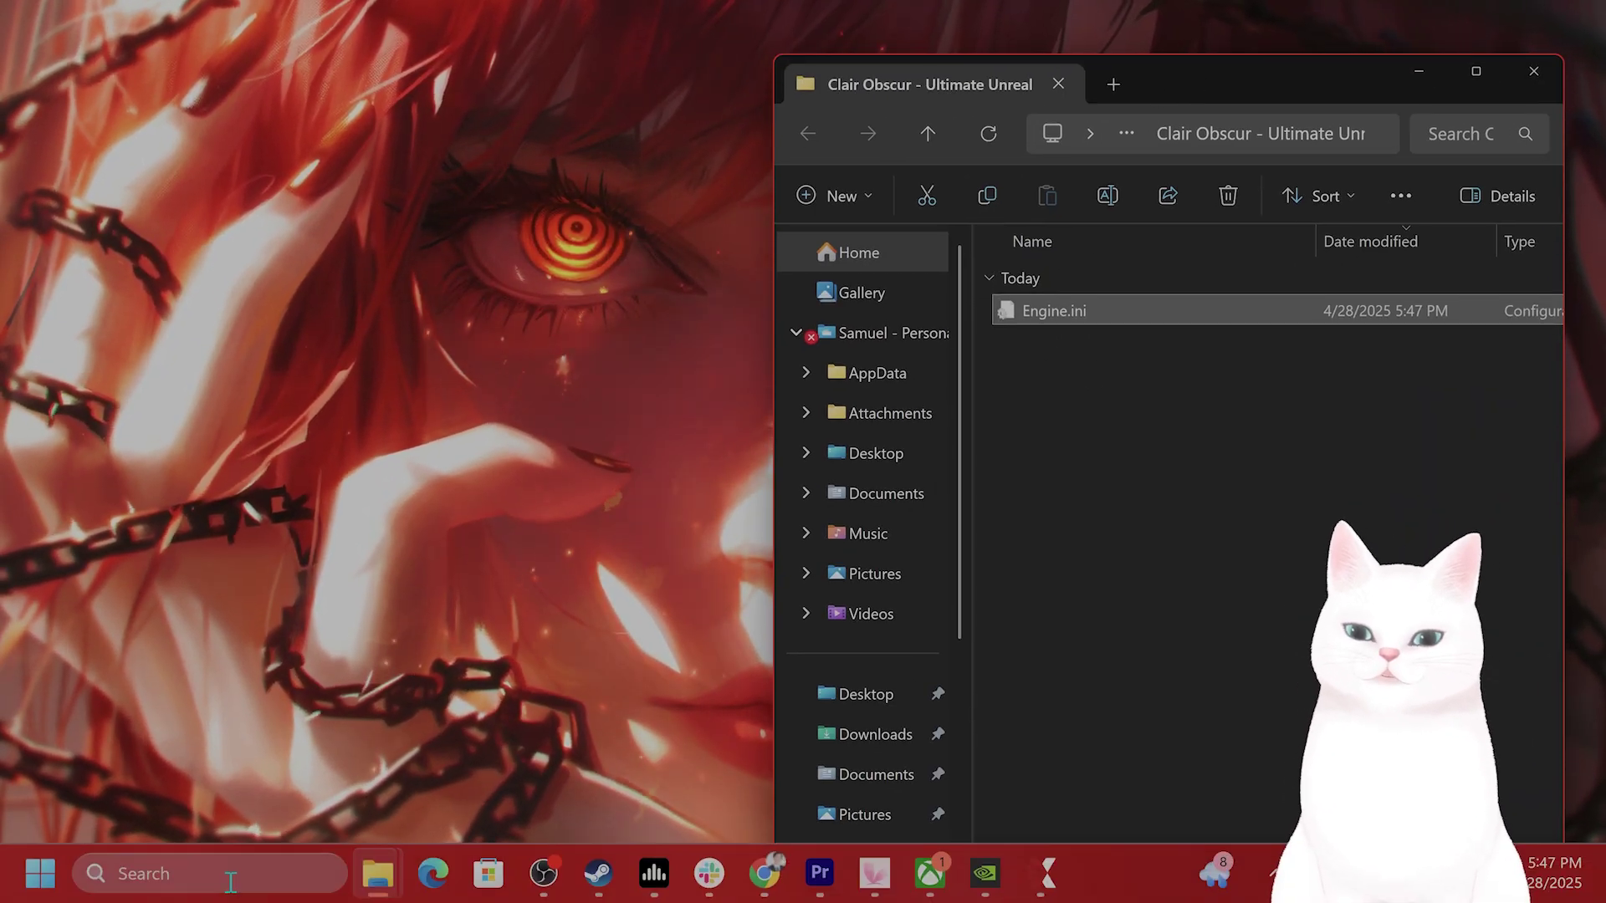
Open %localappdata%\Sandfall\Saved\Config\WinGDK through the Run dialog, showing GameUserSettings.ini.
click(230, 878)
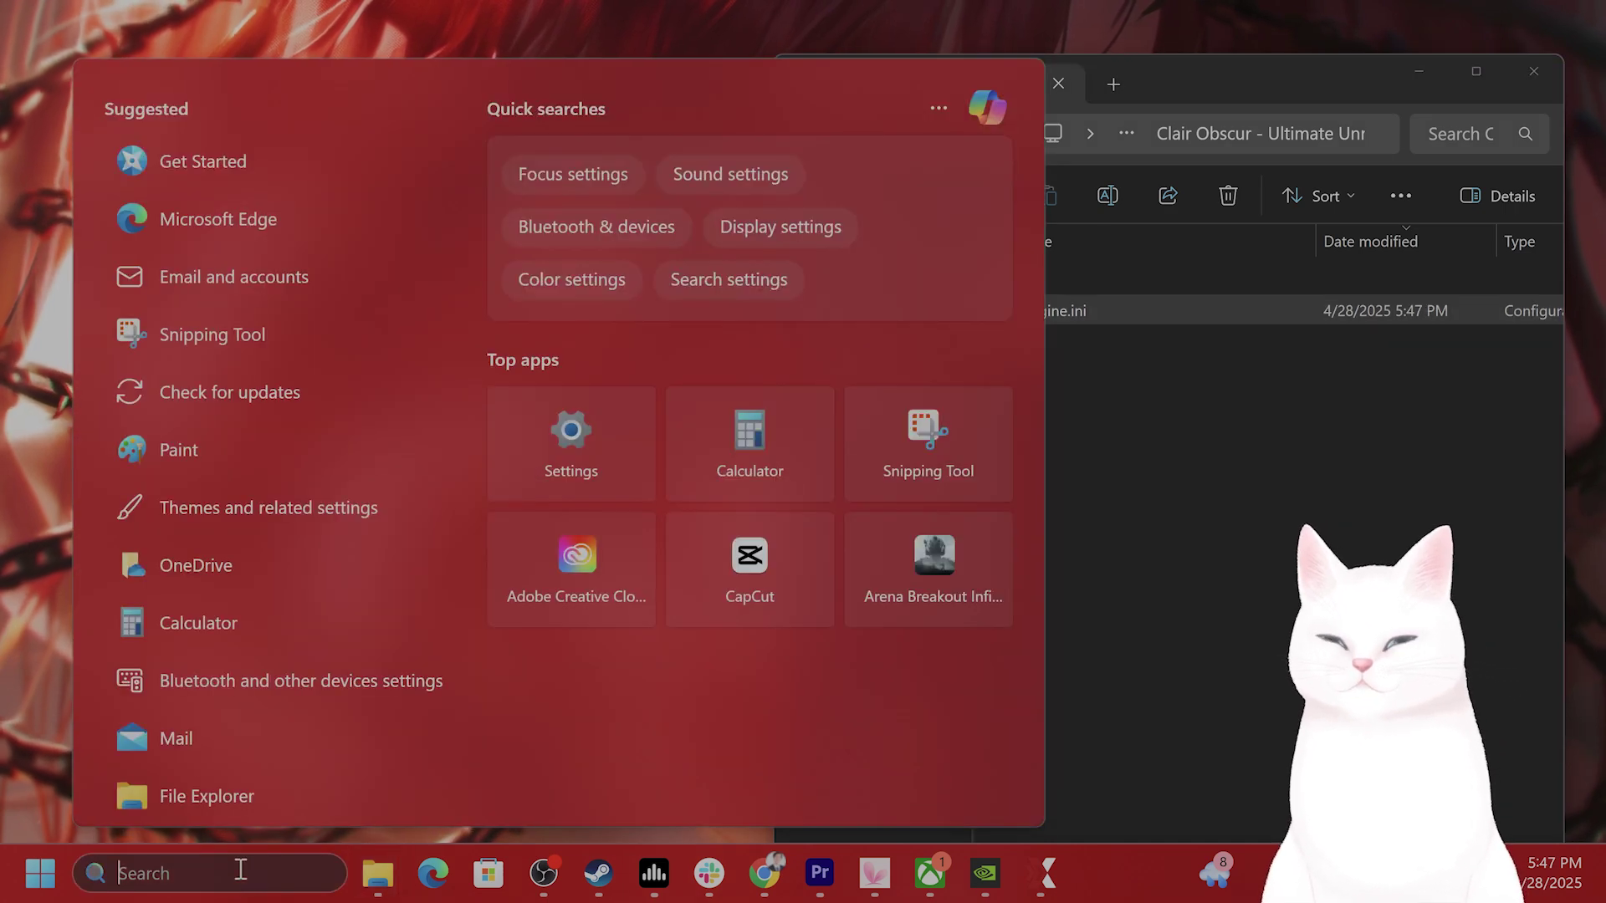
text(r)
key(Return)
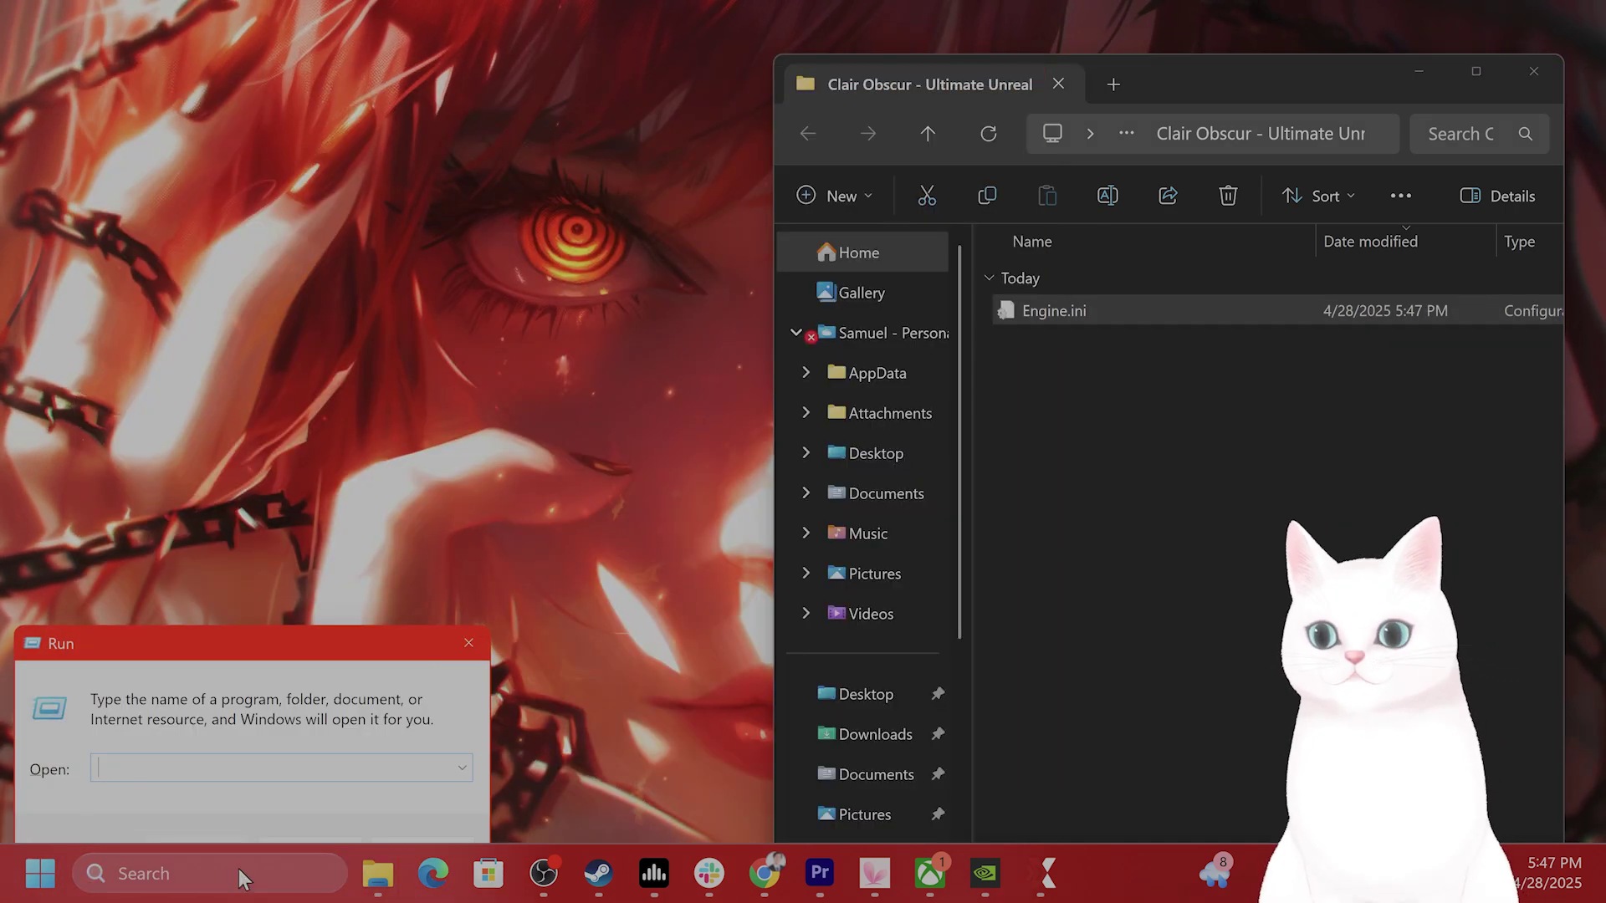
text(%localappdata%\Sandfall\Saved\Config\WinGDK)
drag(310, 638, 607, 245)
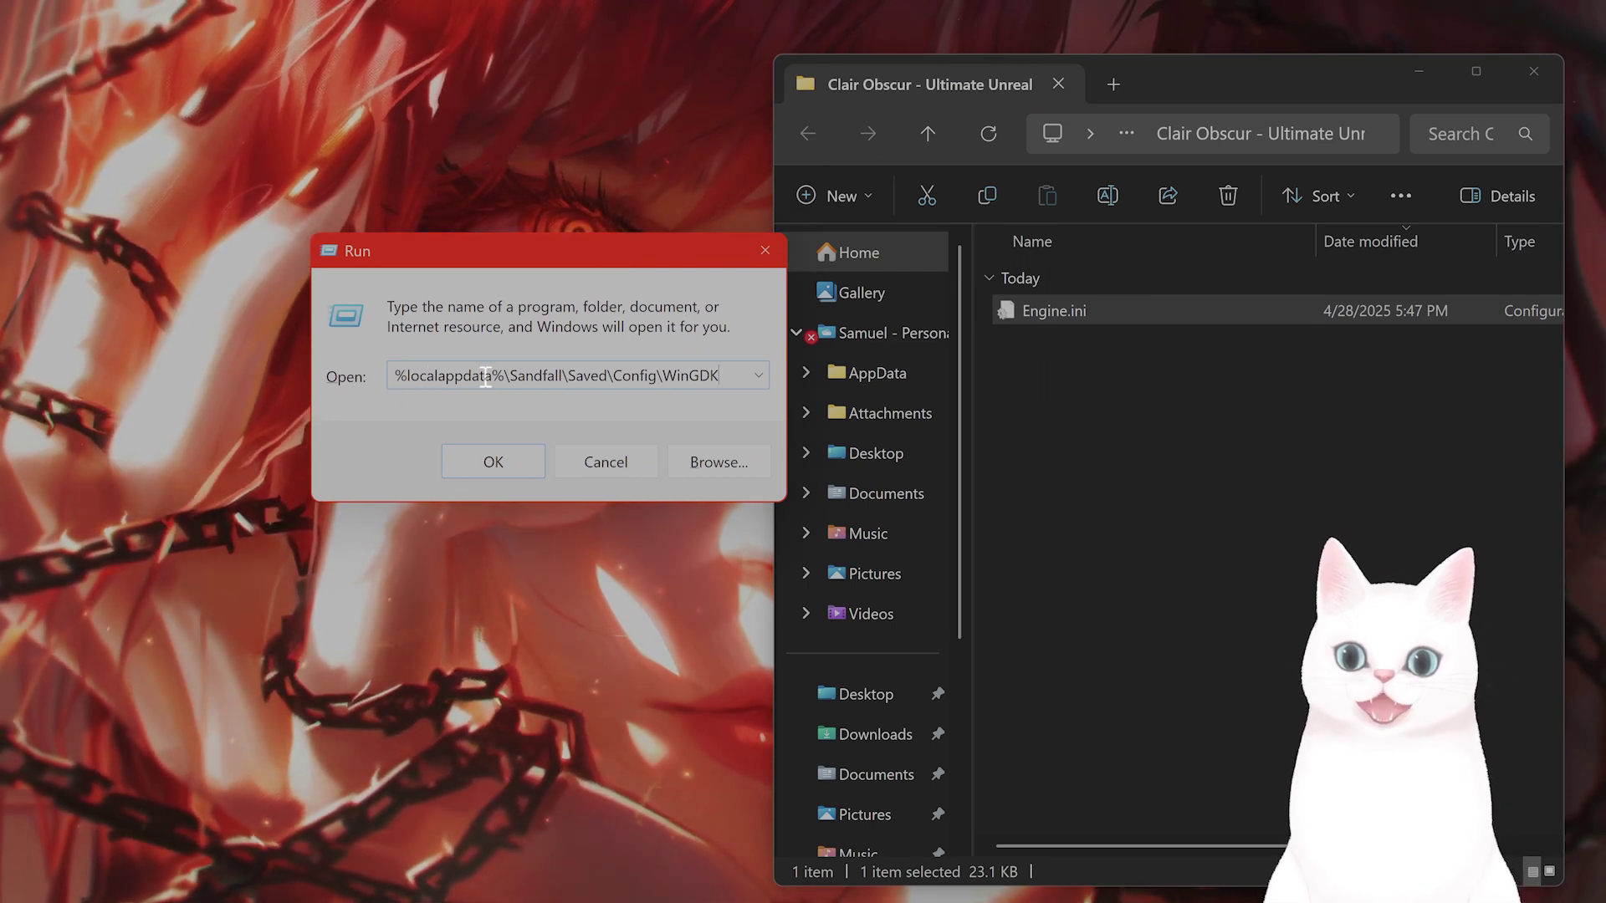
key(Home)
key(shift+Right)
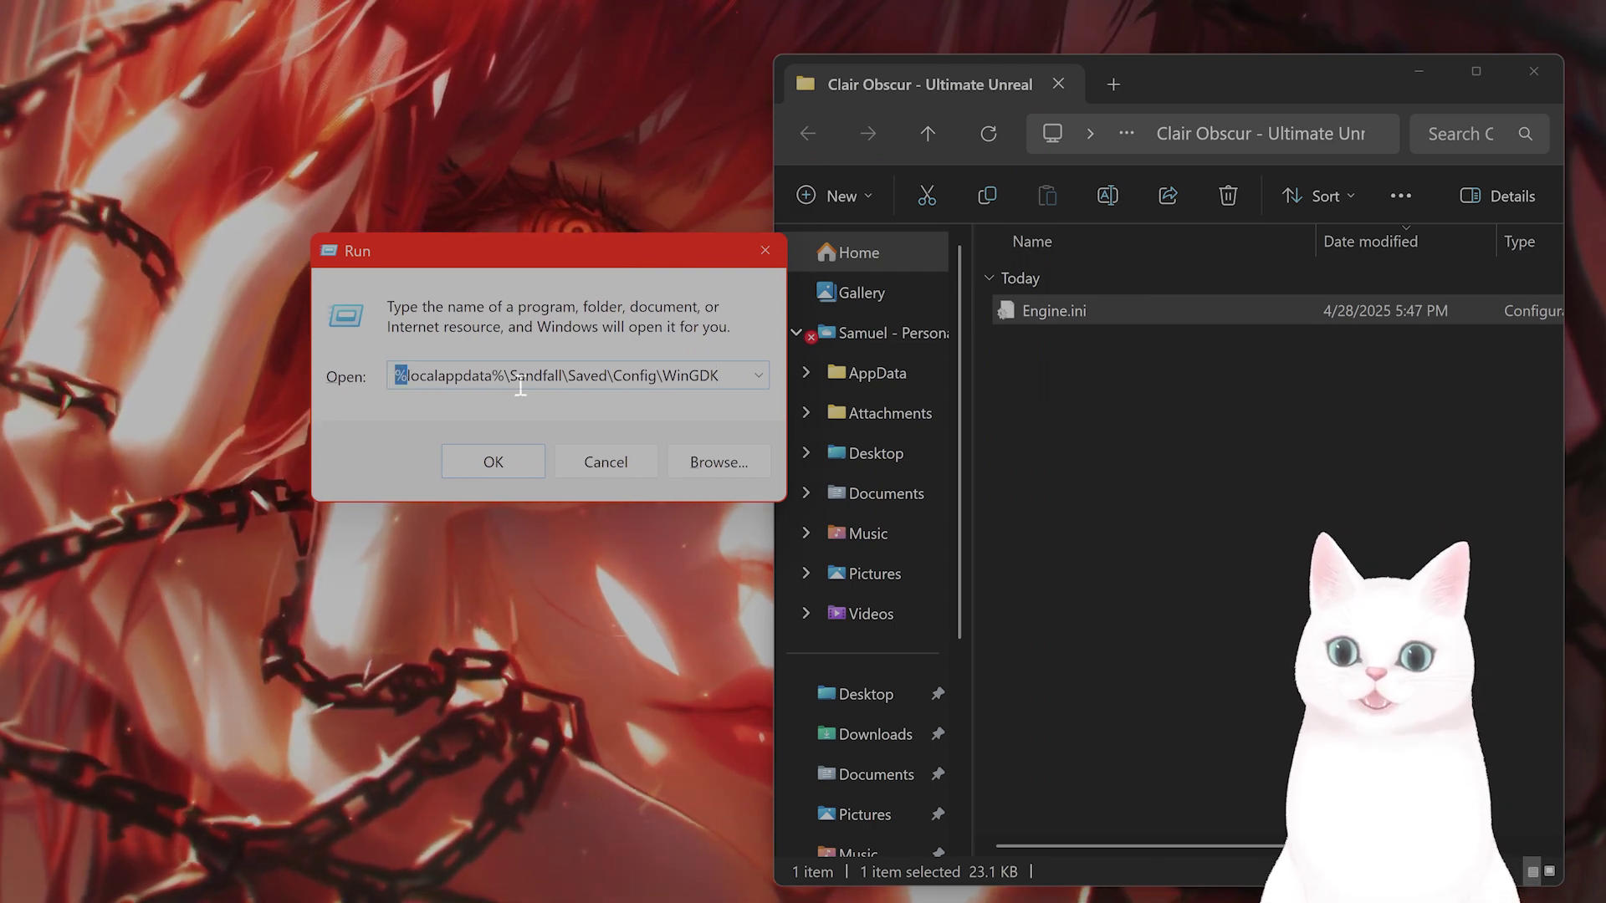
click(520, 382)
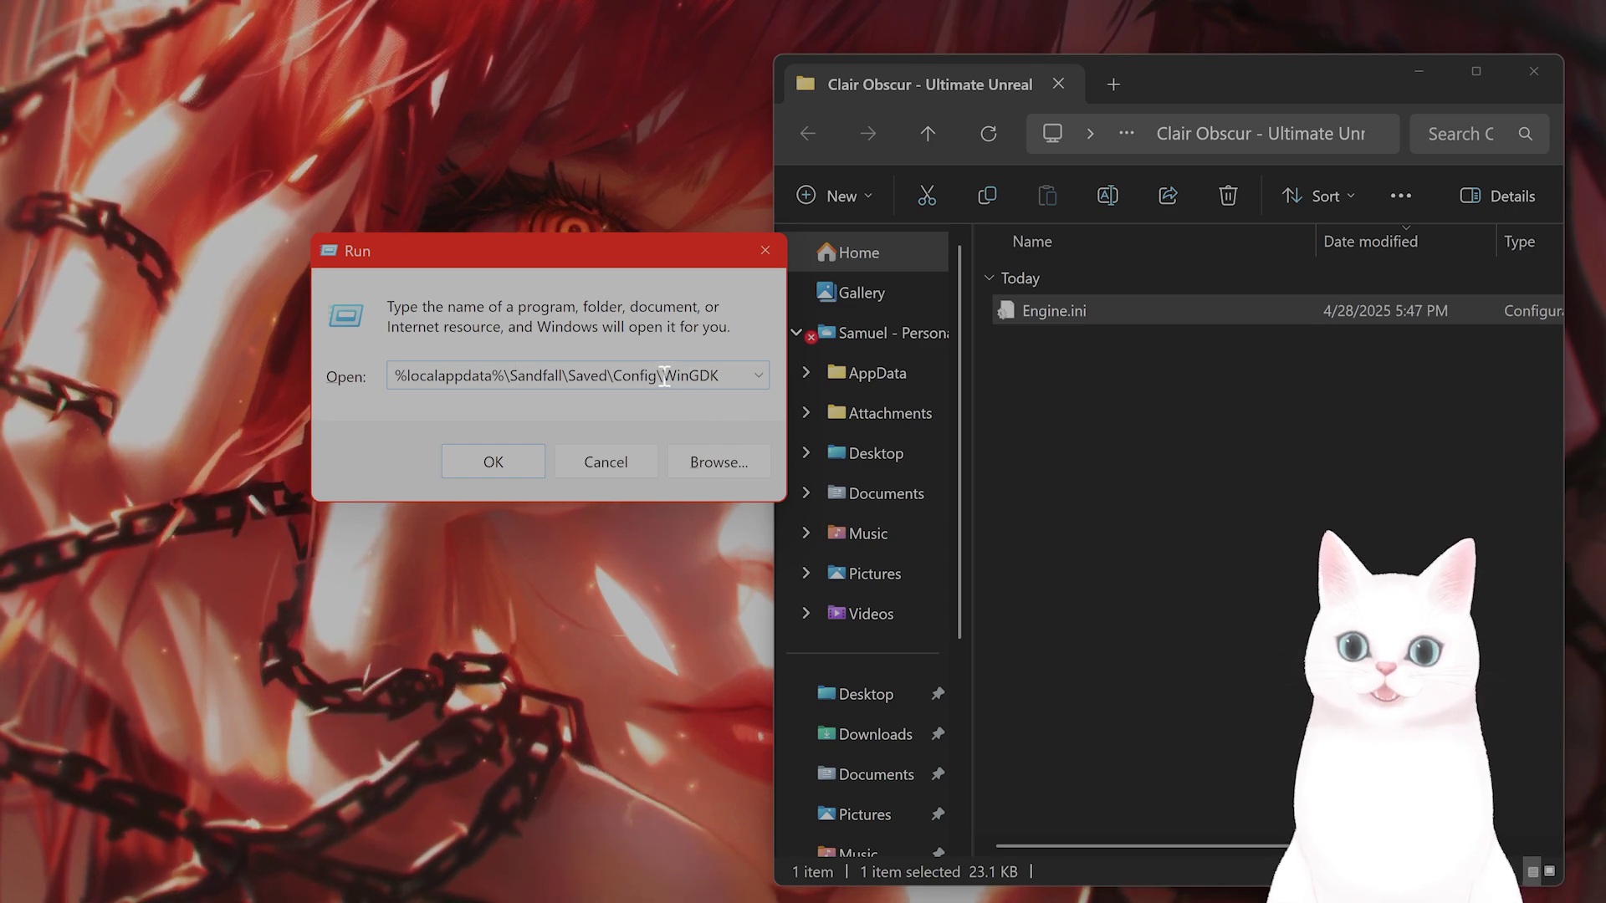
click(493, 462)
drag(1298, 36, 625, 145)
Arrange the WinGDK and extracted-folder Explorer windows side by side.
drag(881, 310, 1239, 310)
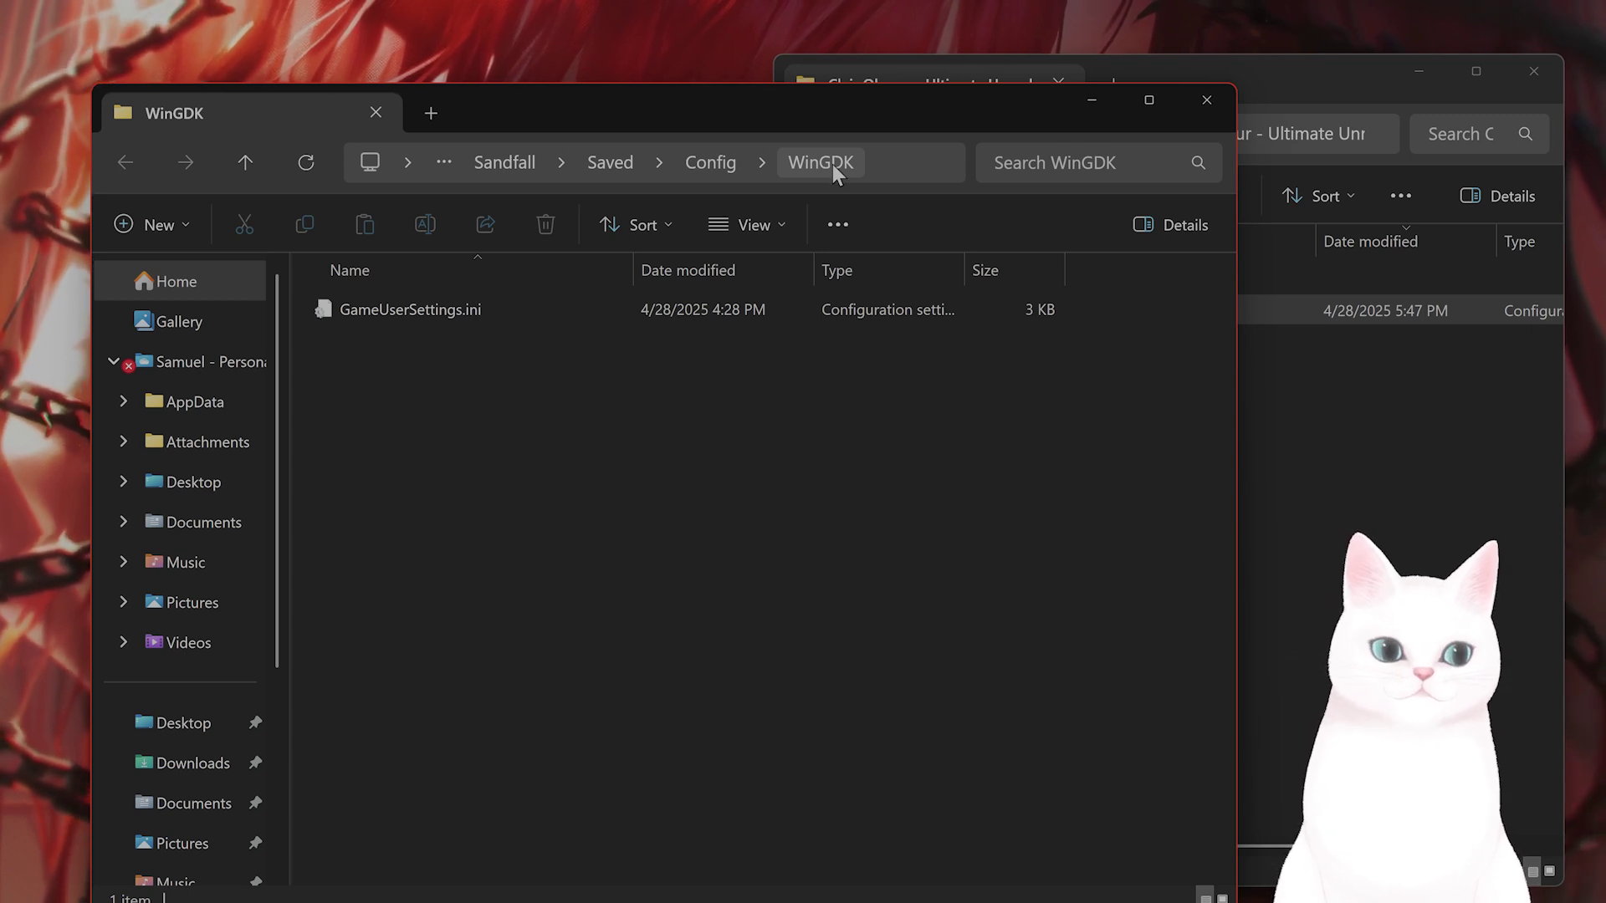
drag(867, 113, 780, 79)
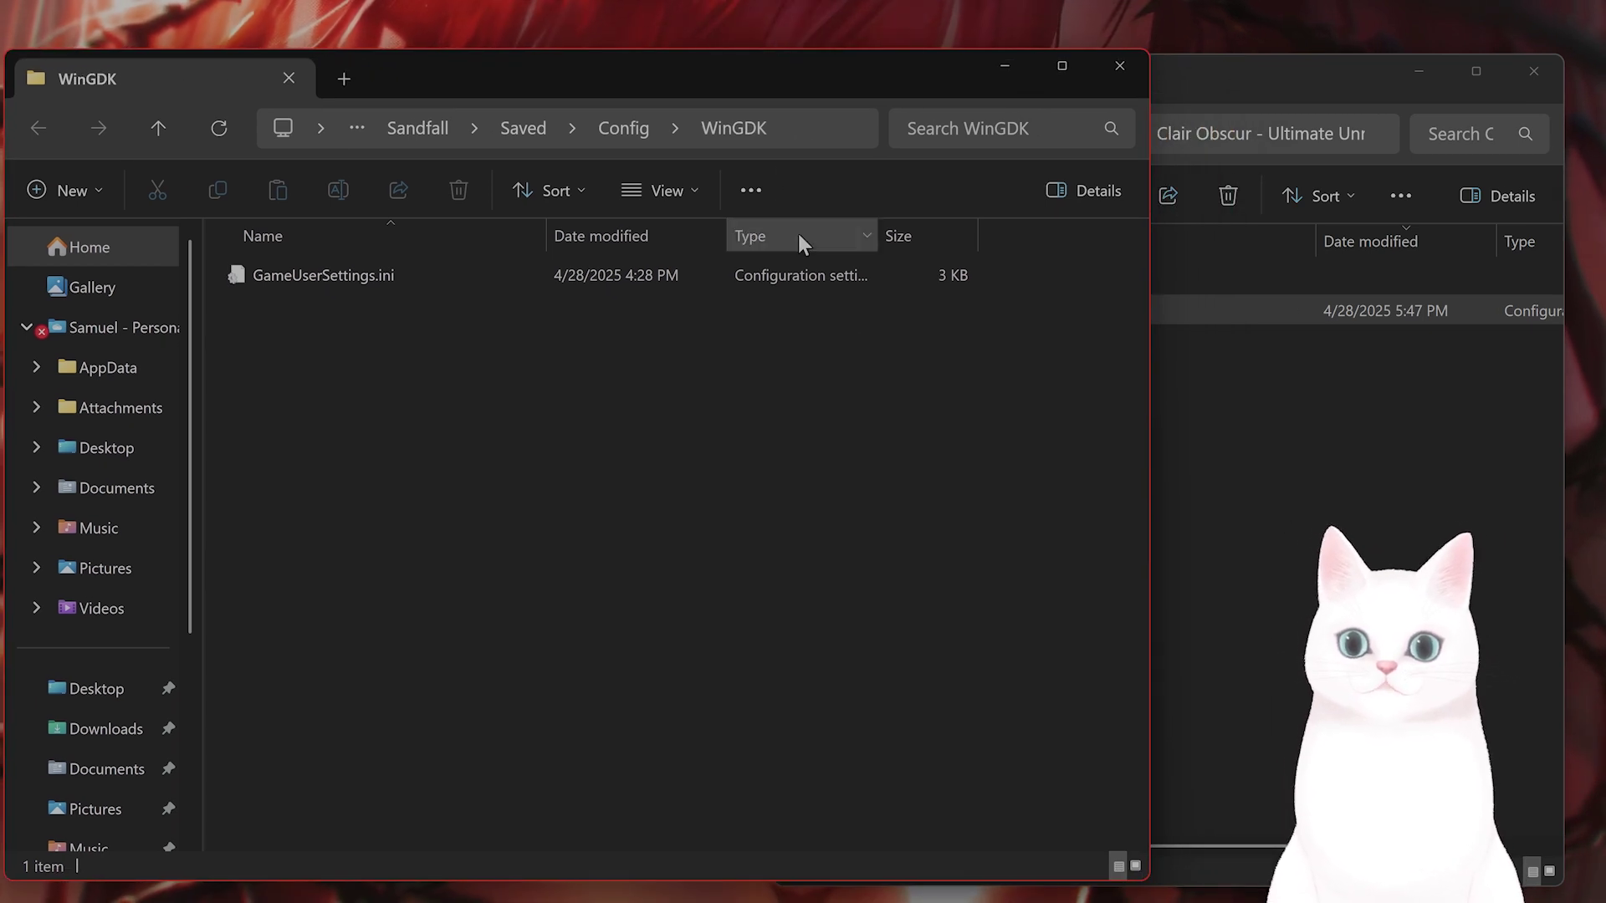
click(1204, 441)
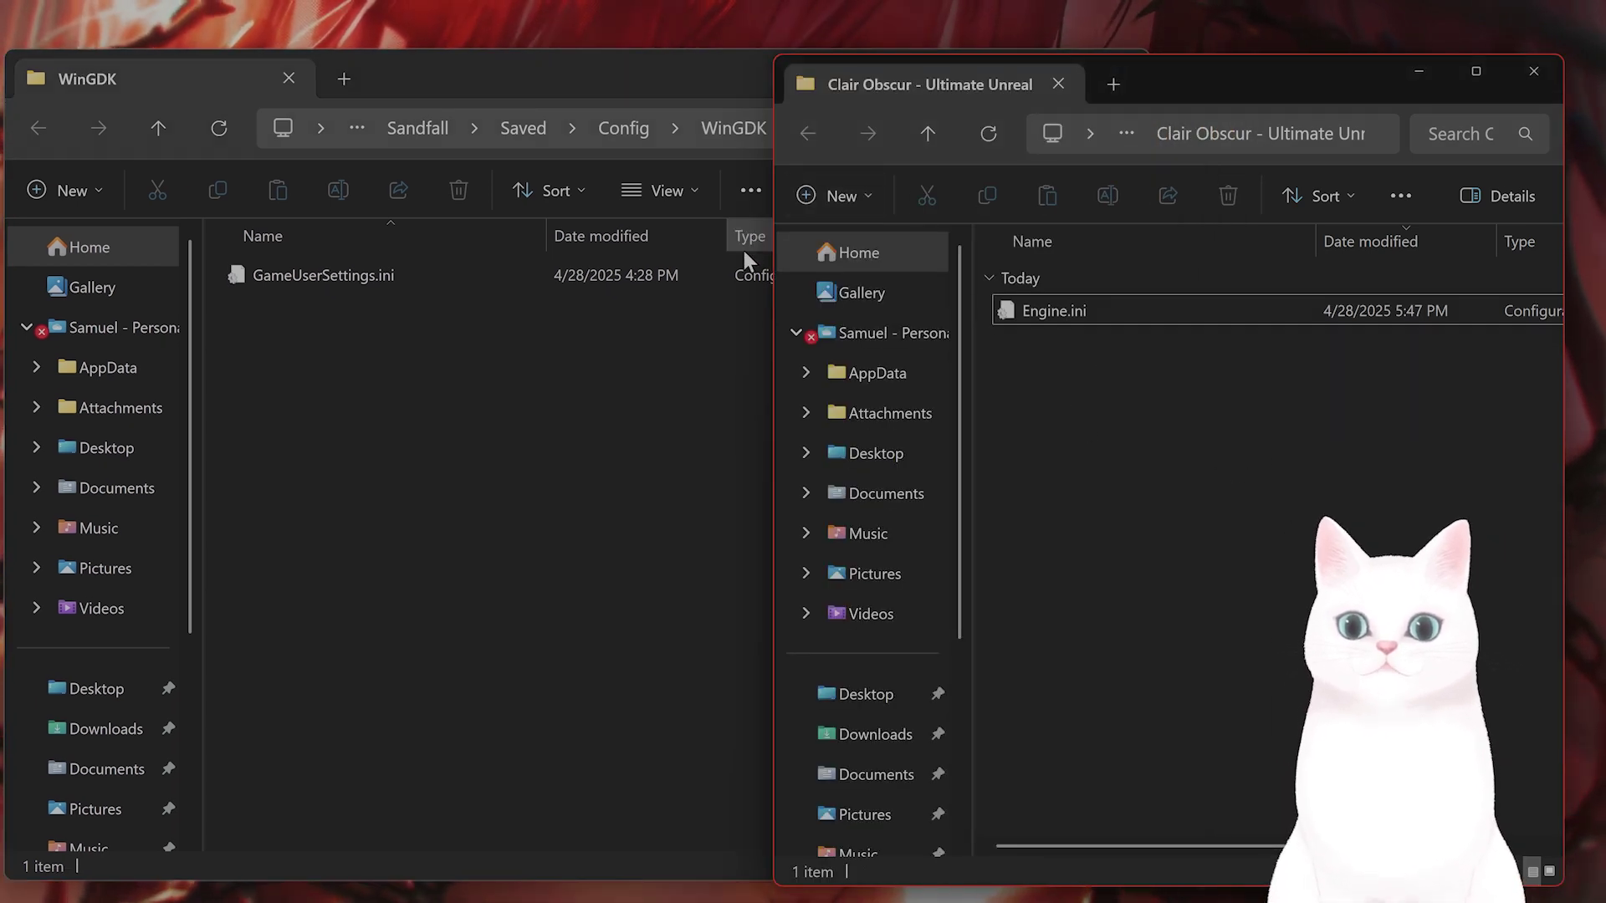
drag(775, 255, 1006, 255)
drag(702, 67, 776, 67)
Drag Engine.ini from the extracted folder into the WinGDK config folder.
click(1557, 495)
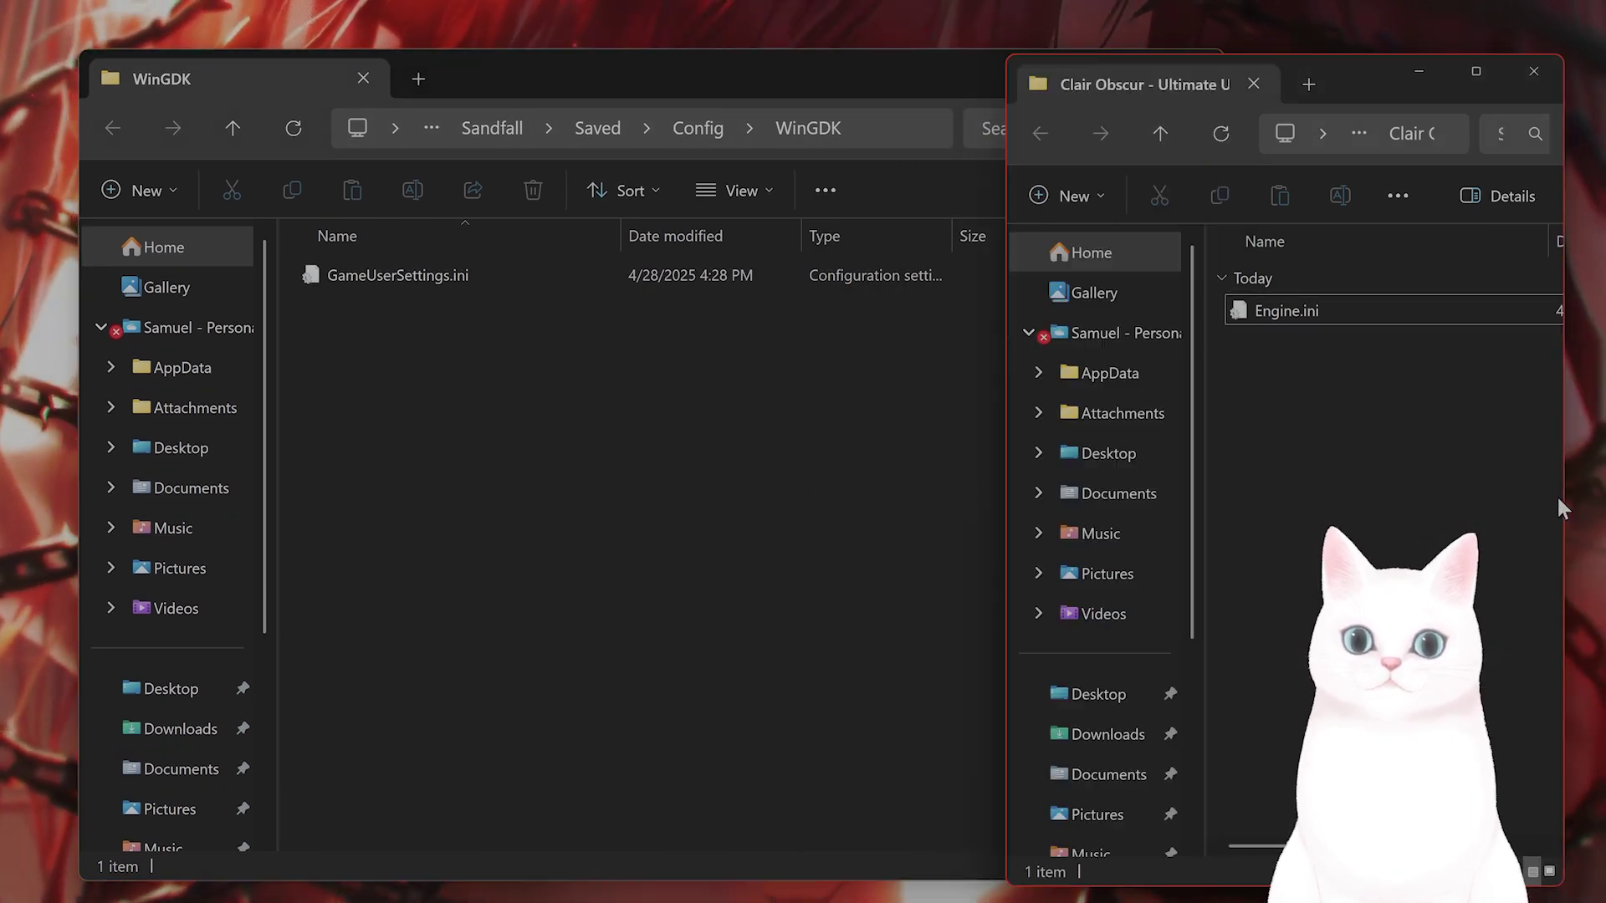
click(1298, 316)
drag(1011, 381, 822, 383)
drag(1104, 316, 461, 445)
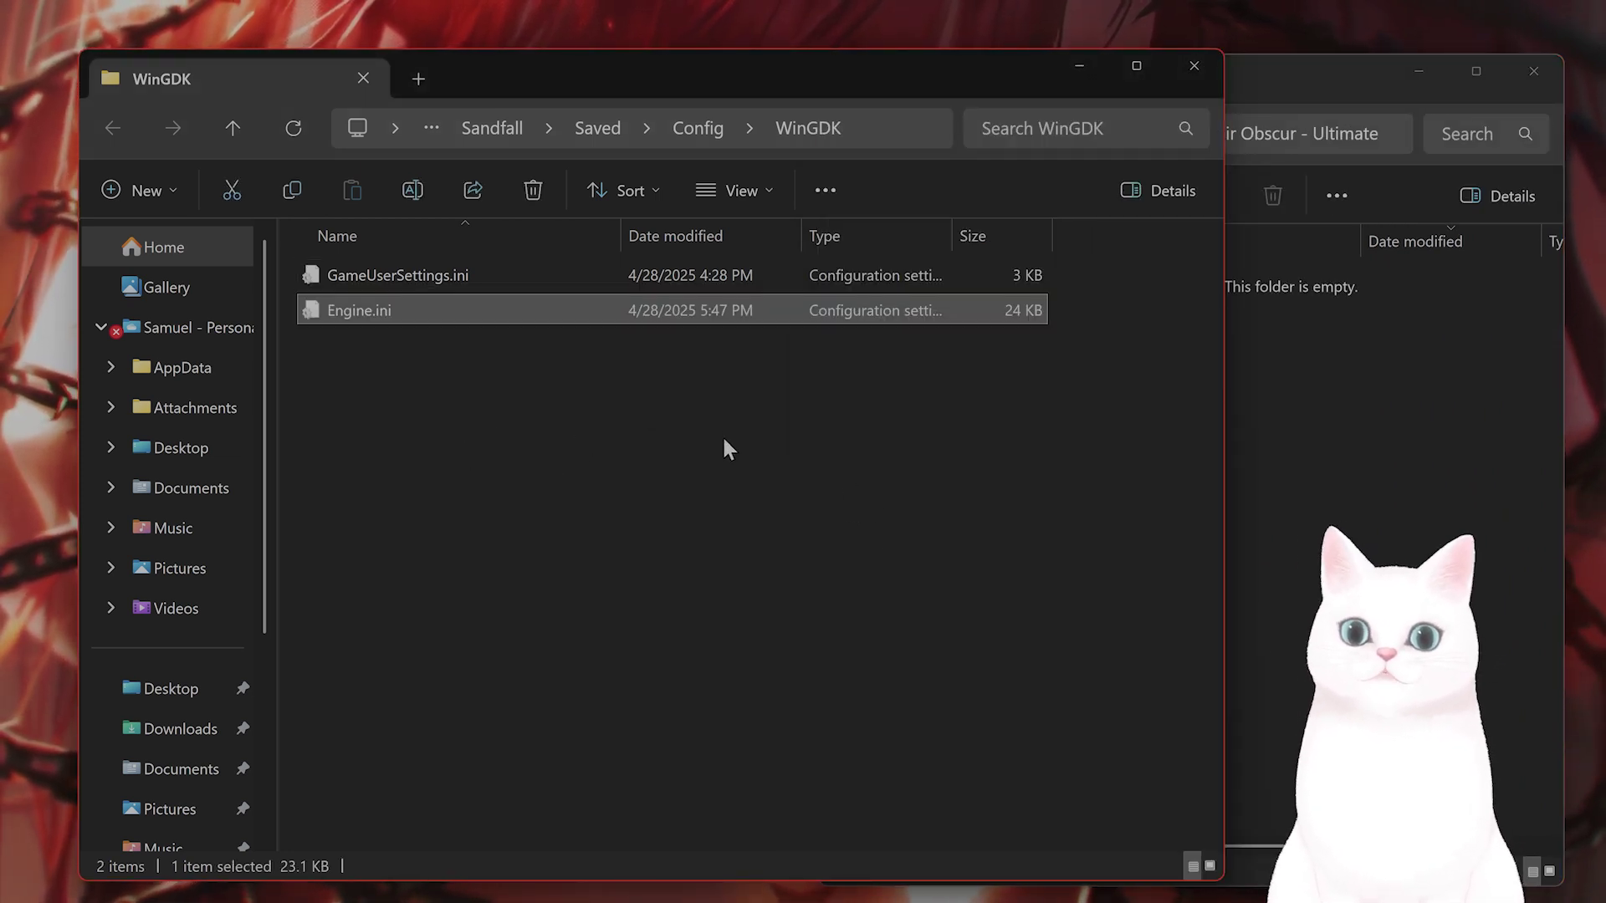
Check Engine.ini's Read-only attribute in Properties, cancel, and close the WinGDK window.
right_click(388, 309)
key(Escape)
right_click(383, 310)
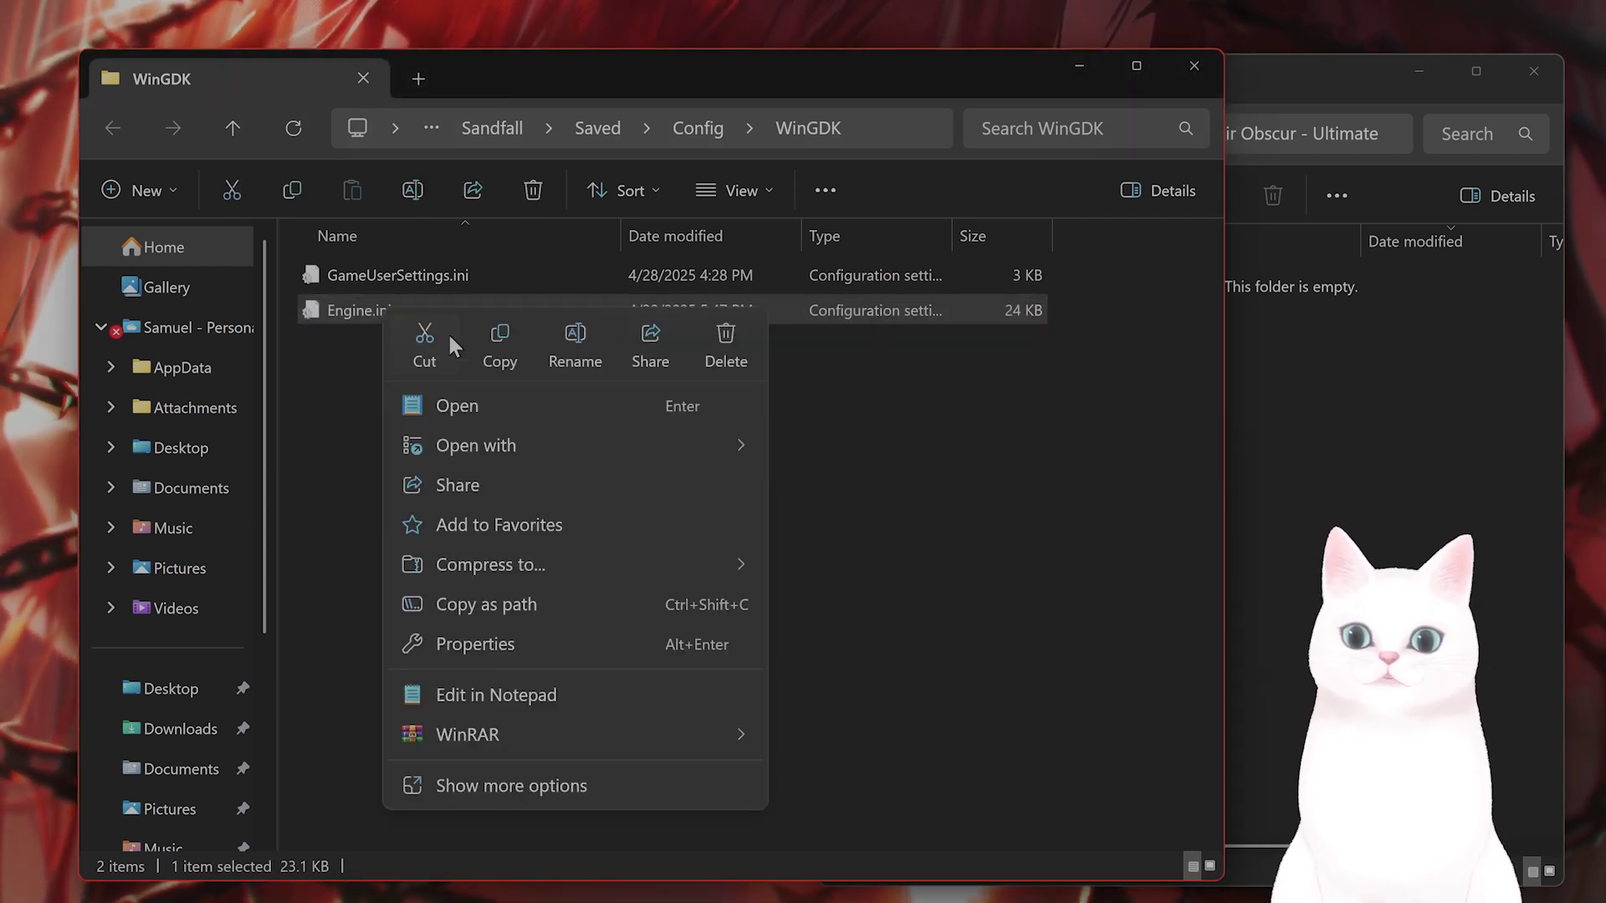
click(532, 646)
drag(1037, 386, 824, 248)
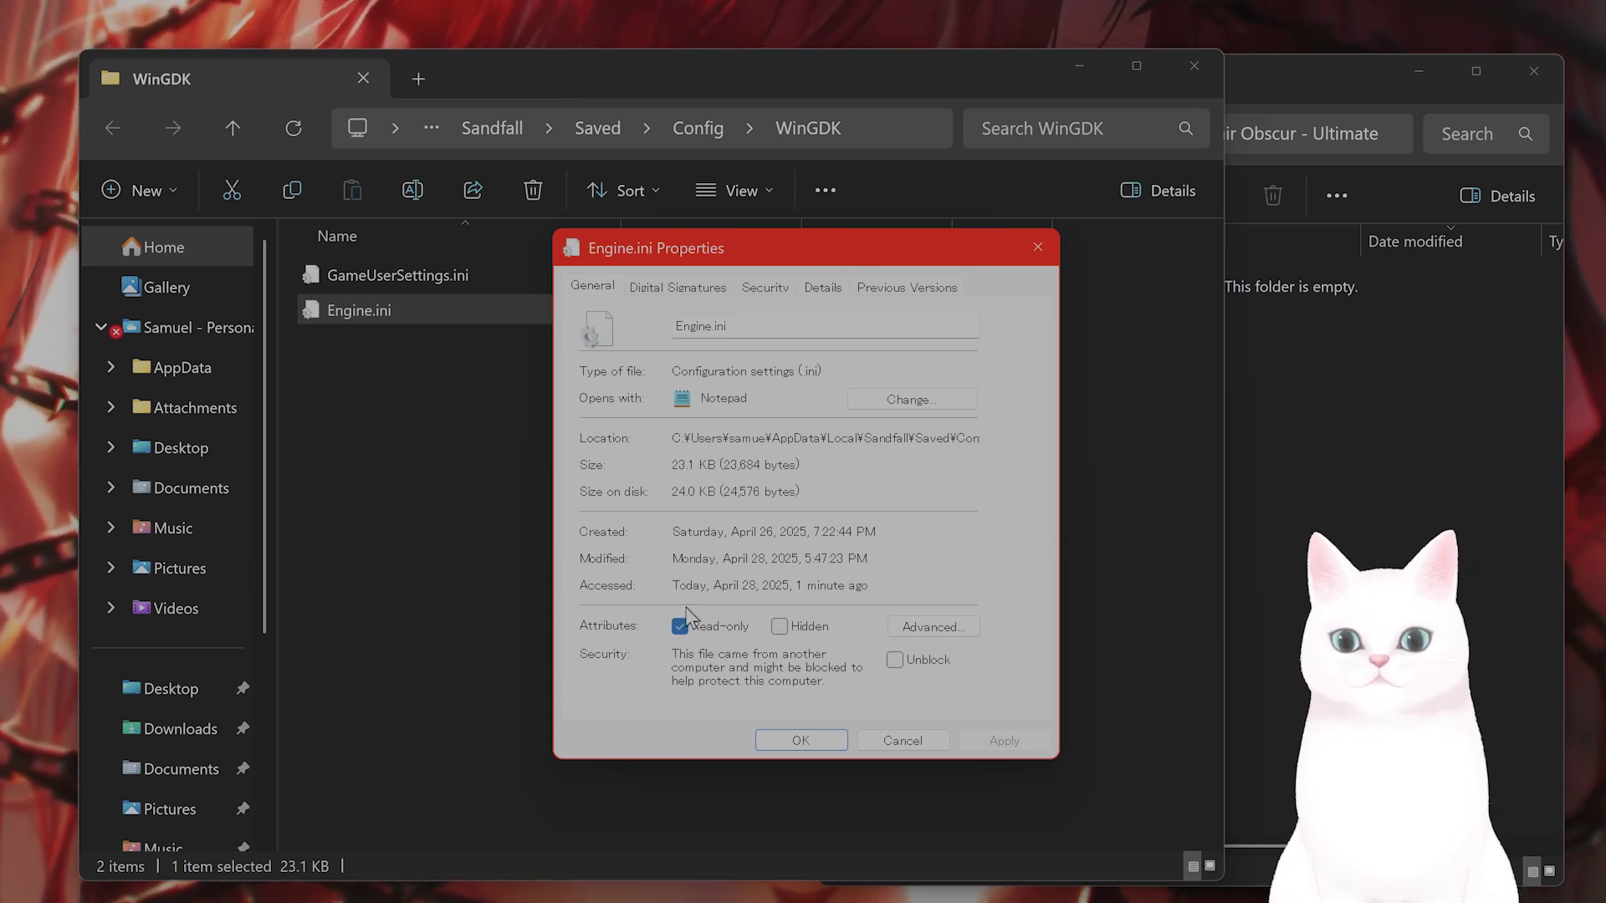
click(892, 748)
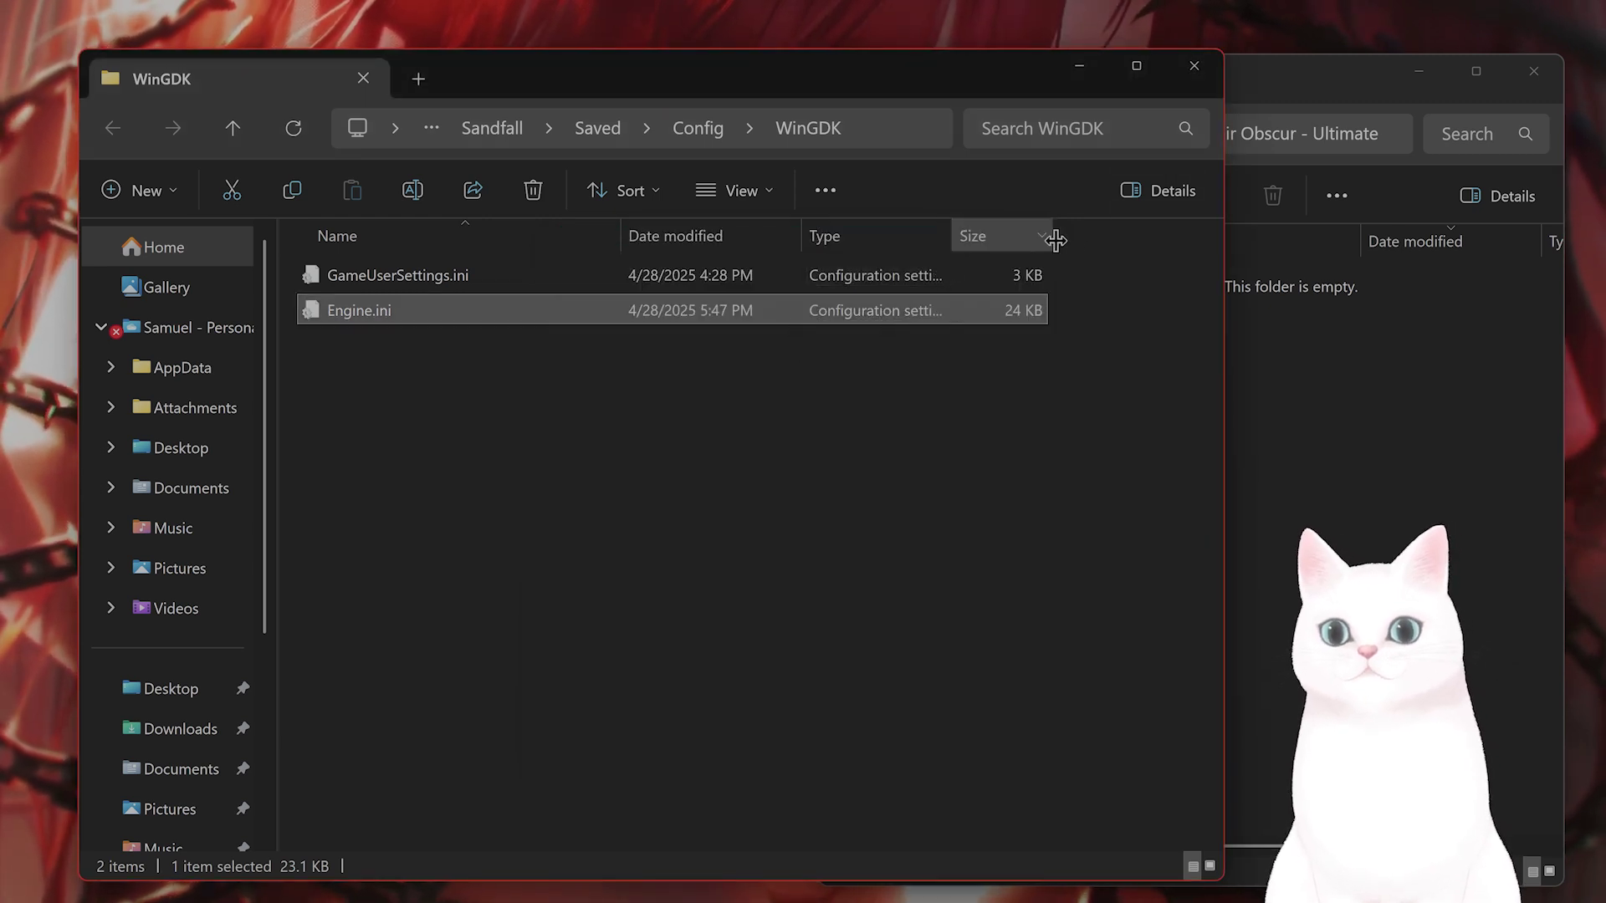
click(1188, 74)
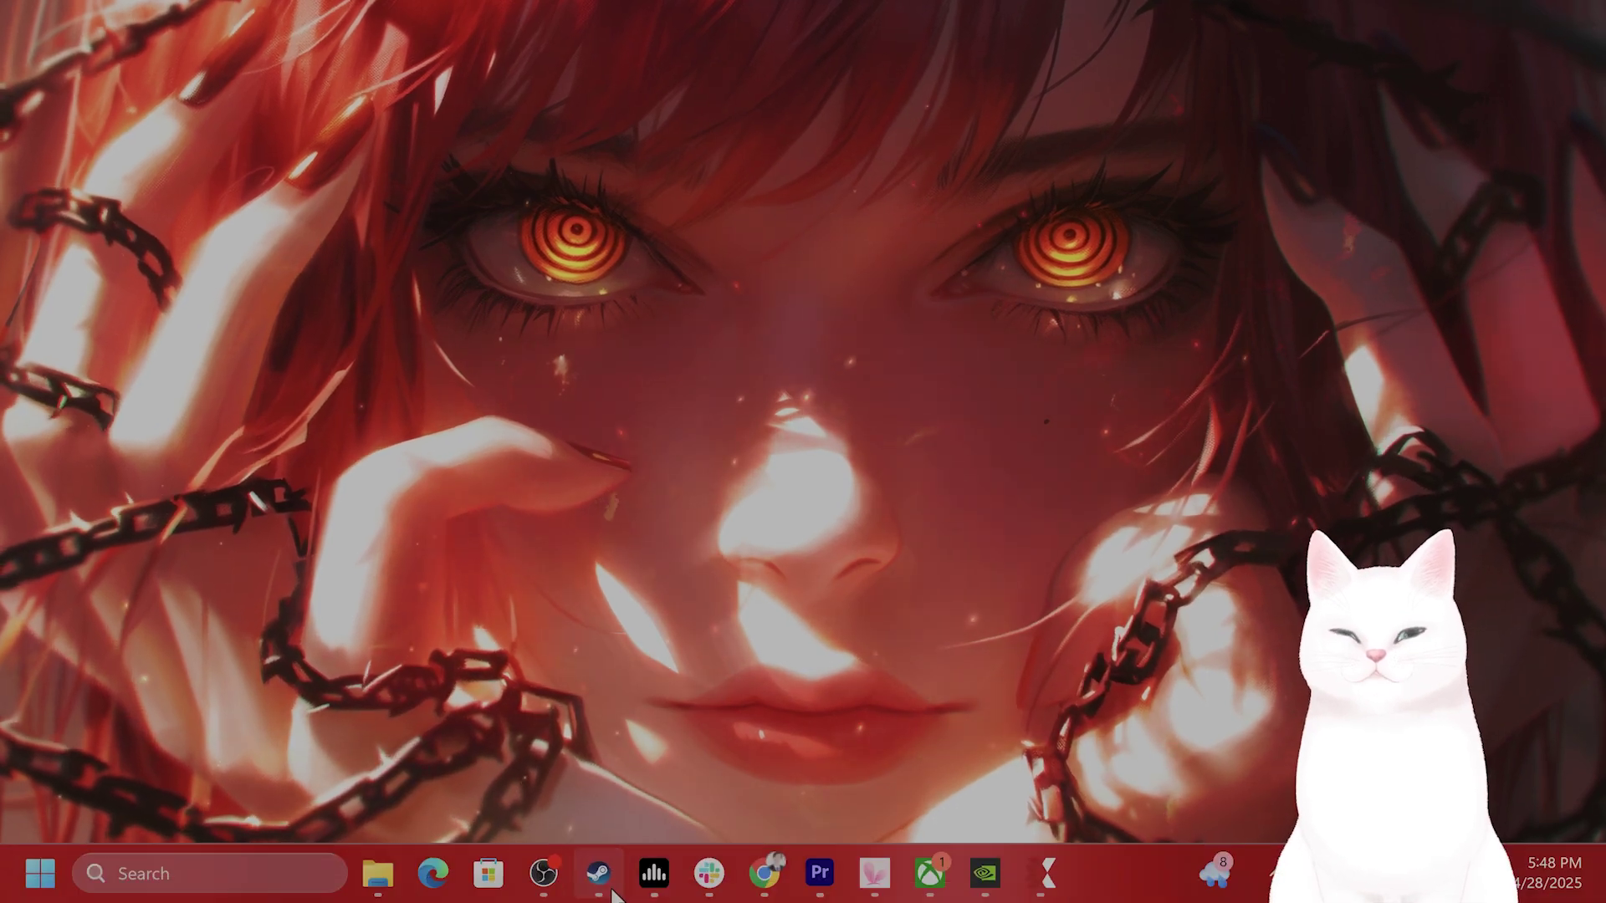
Open Path of Exile 2's Properties from the Steam library, with the Steam Overlay off.
click(612, 892)
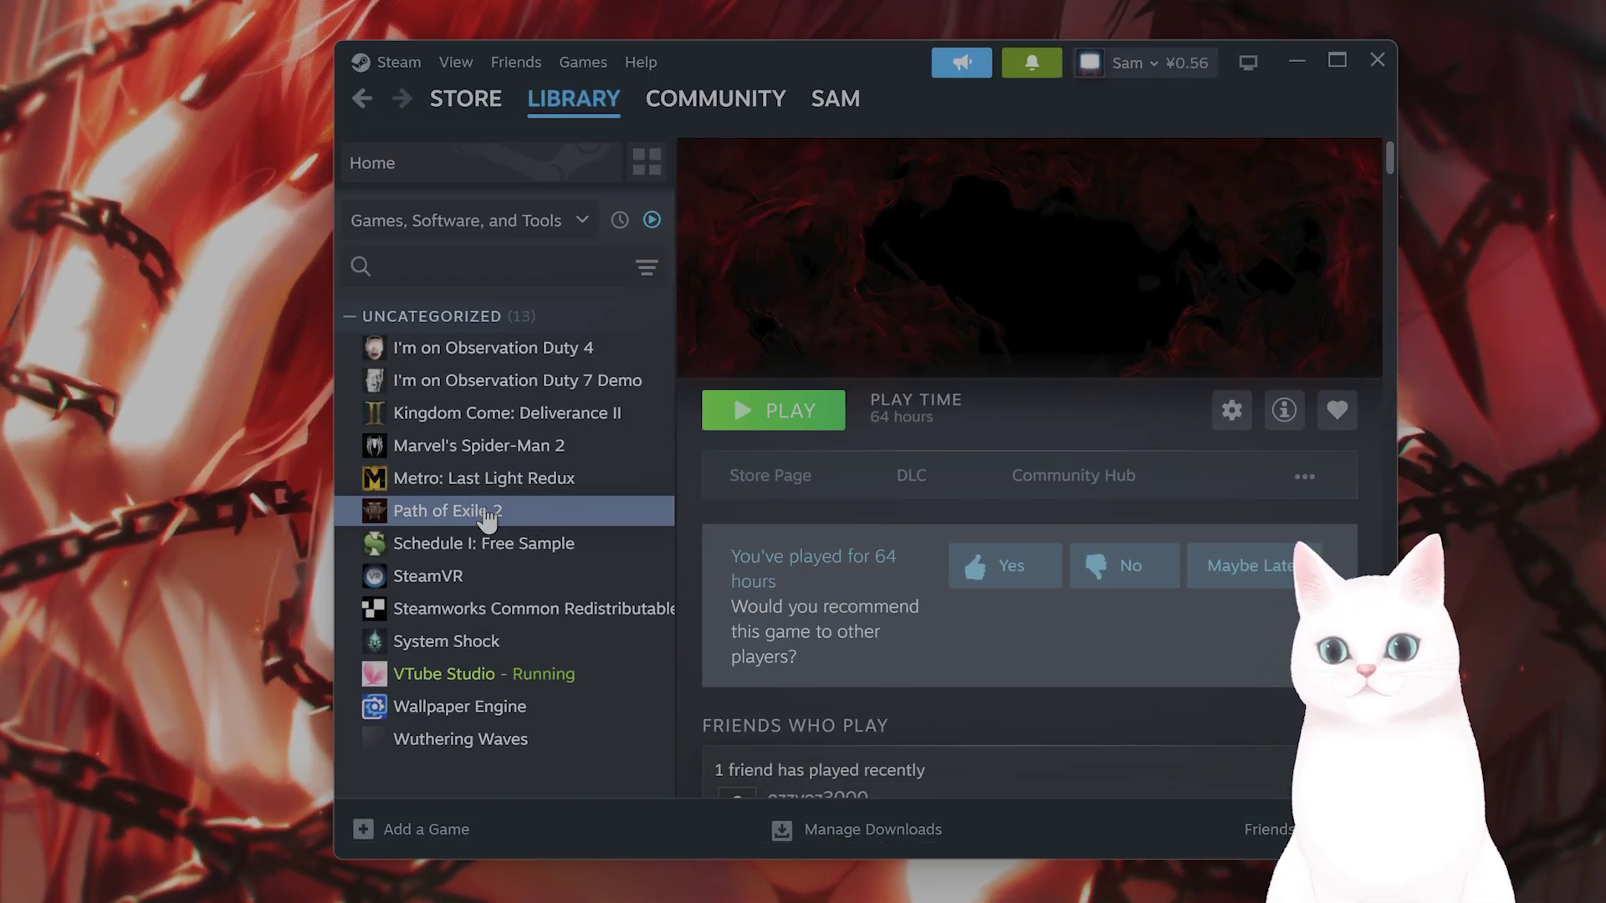
right_click(485, 518)
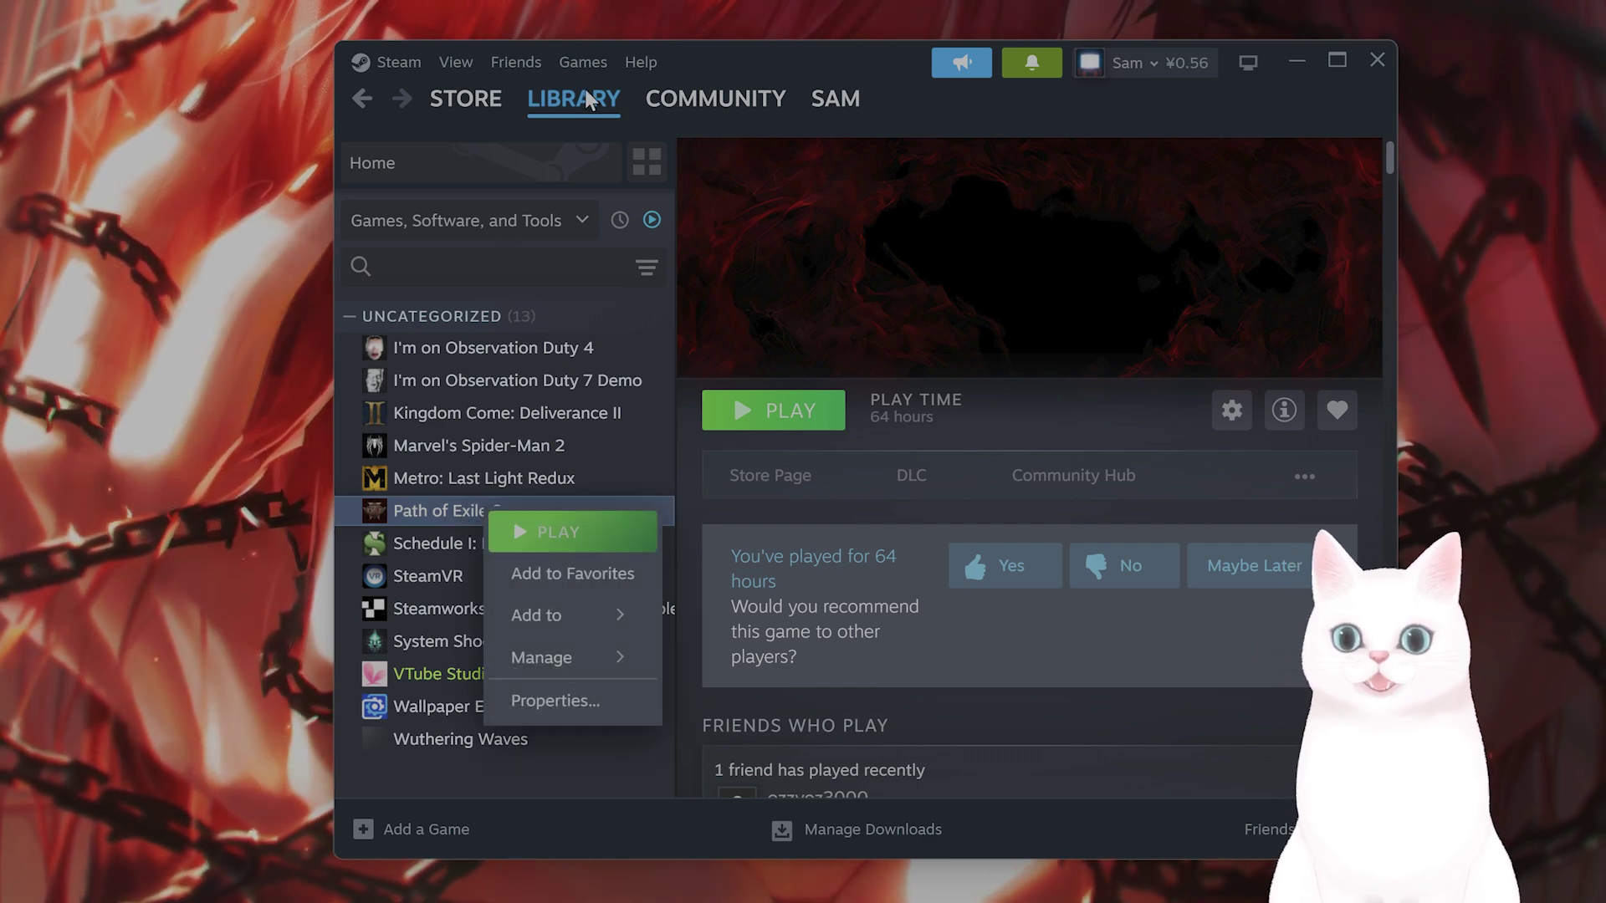
click(449, 523)
right_click(455, 520)
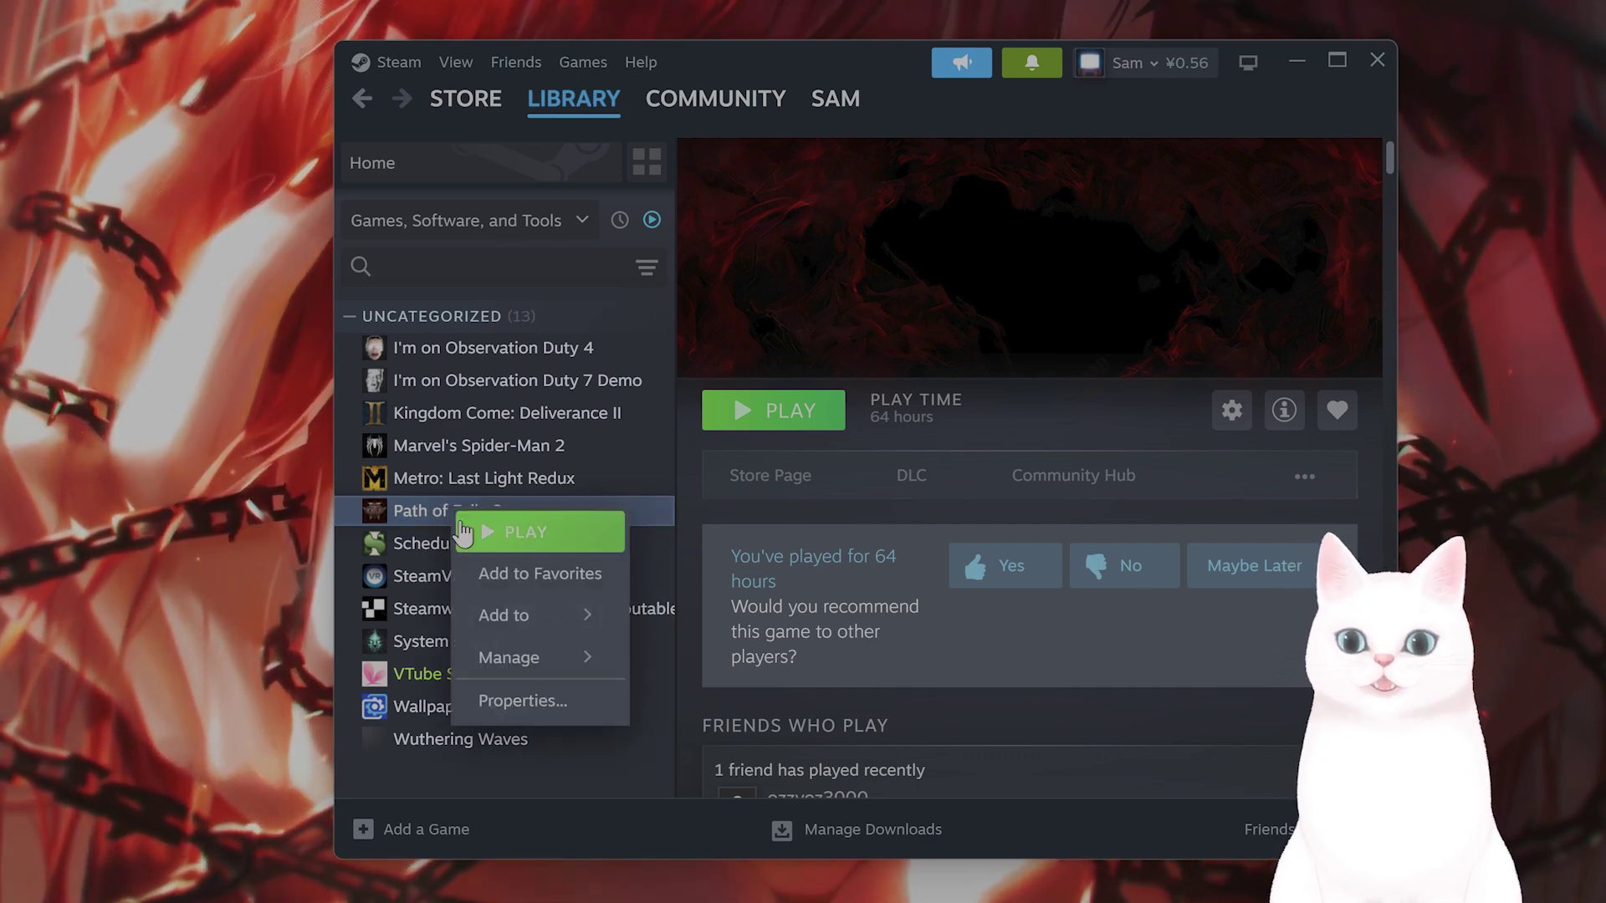
click(526, 701)
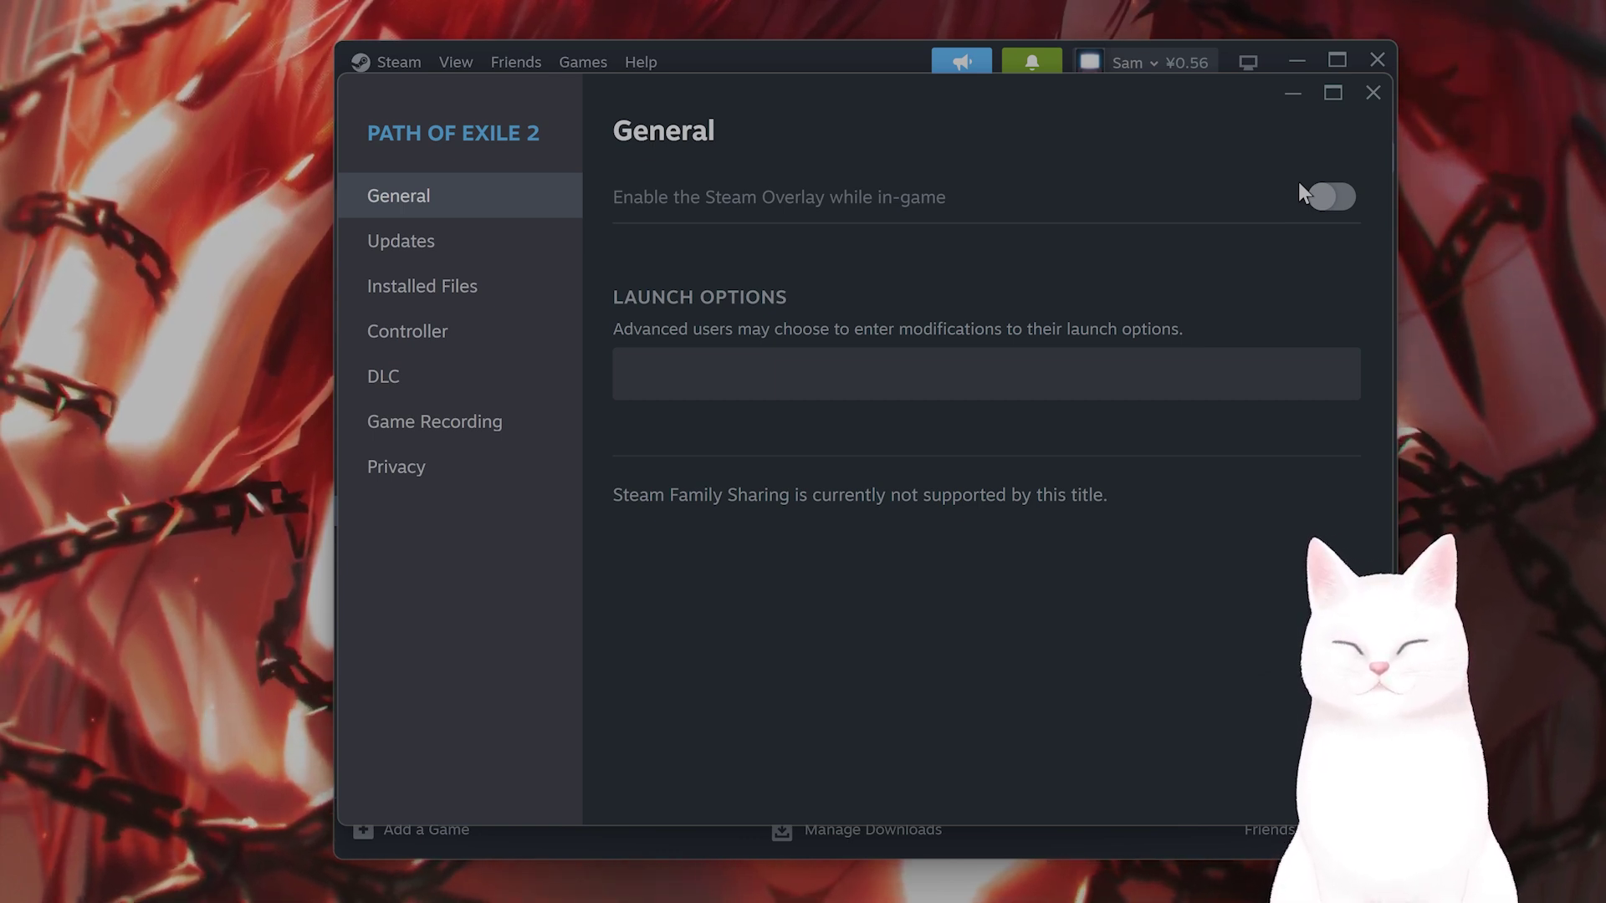
click(1009, 383)
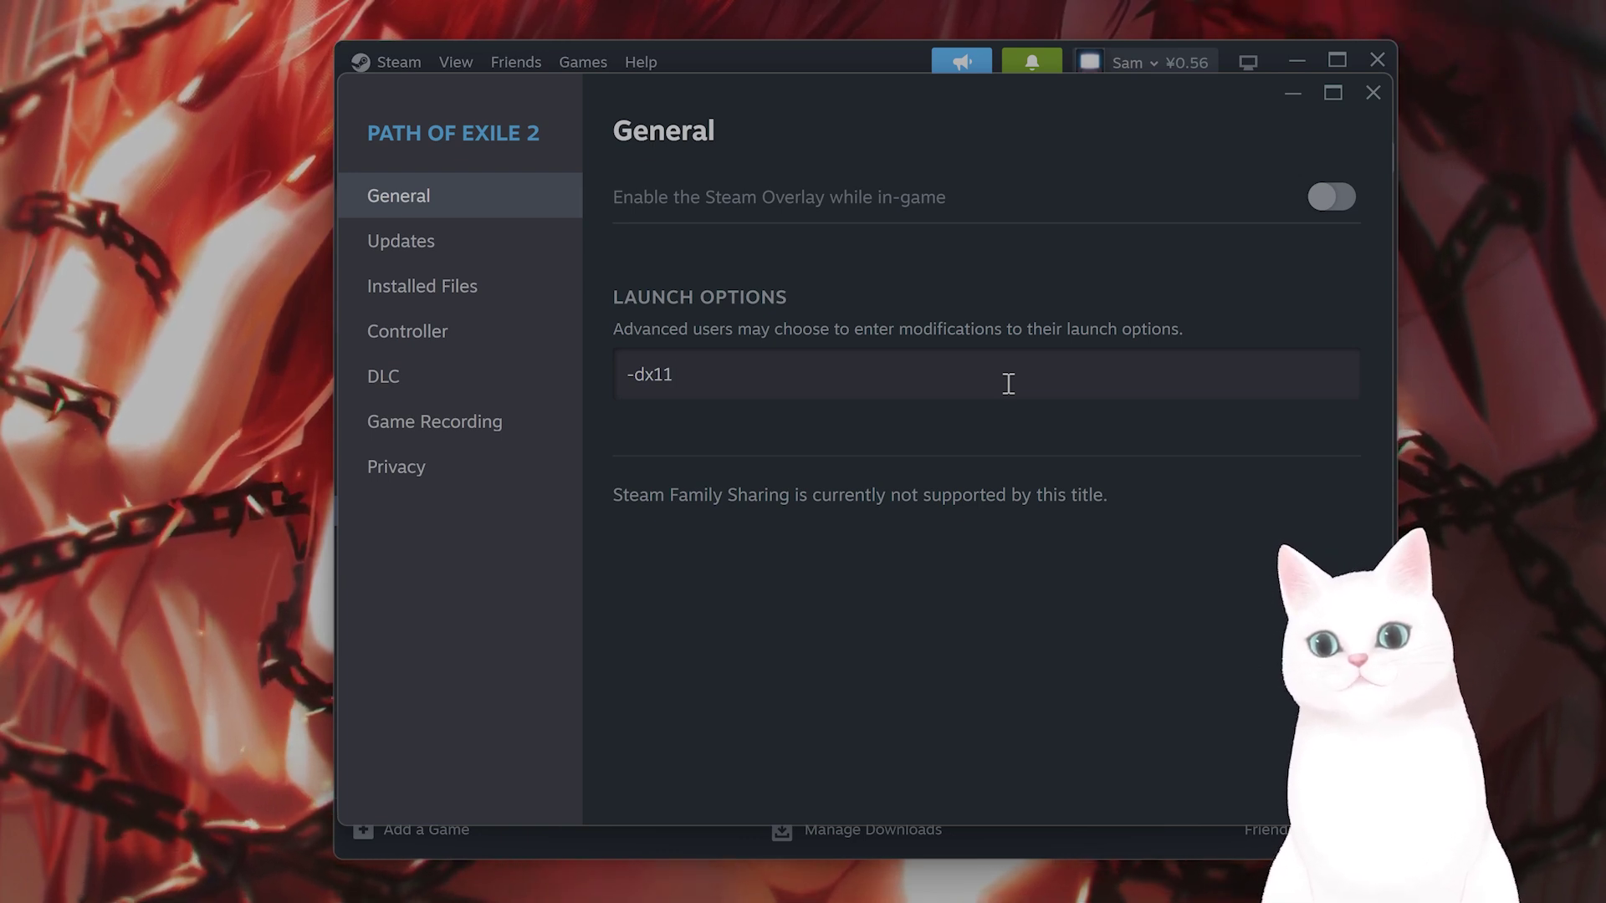
Clear the -dx11 launch option and show Path of Exile 2's Installed Files page.
key(ctrl+a)
key(BackSpace)
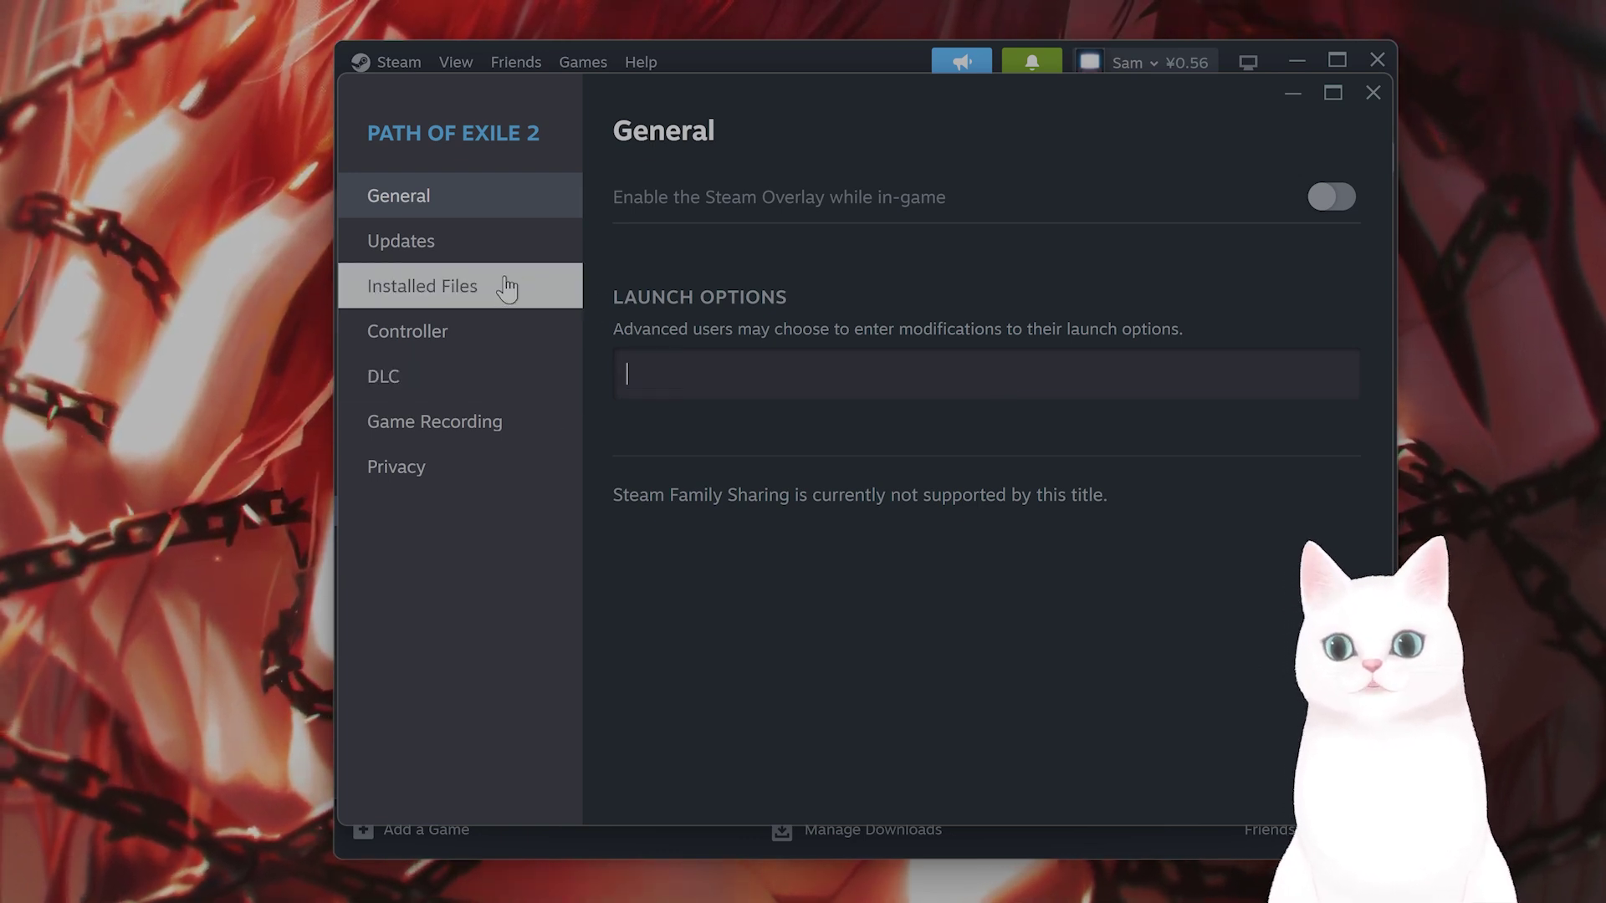
click(502, 292)
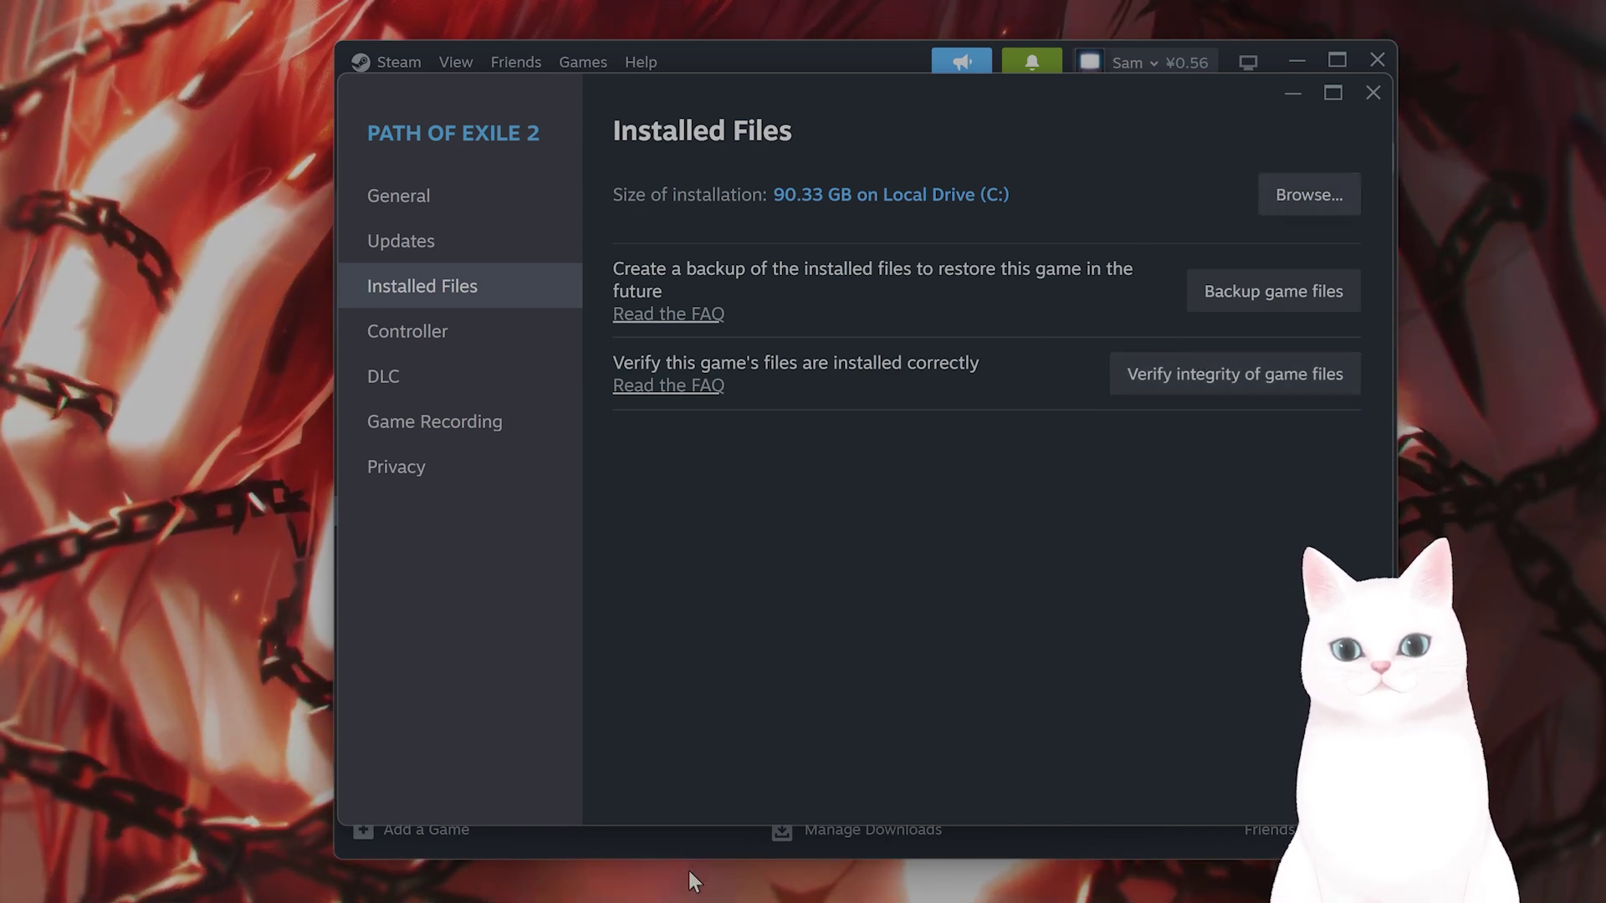
Open Clair Obscur: Expedition 33's Manage files page in the Xbox app and browse its XboxGames folder.
click(948, 886)
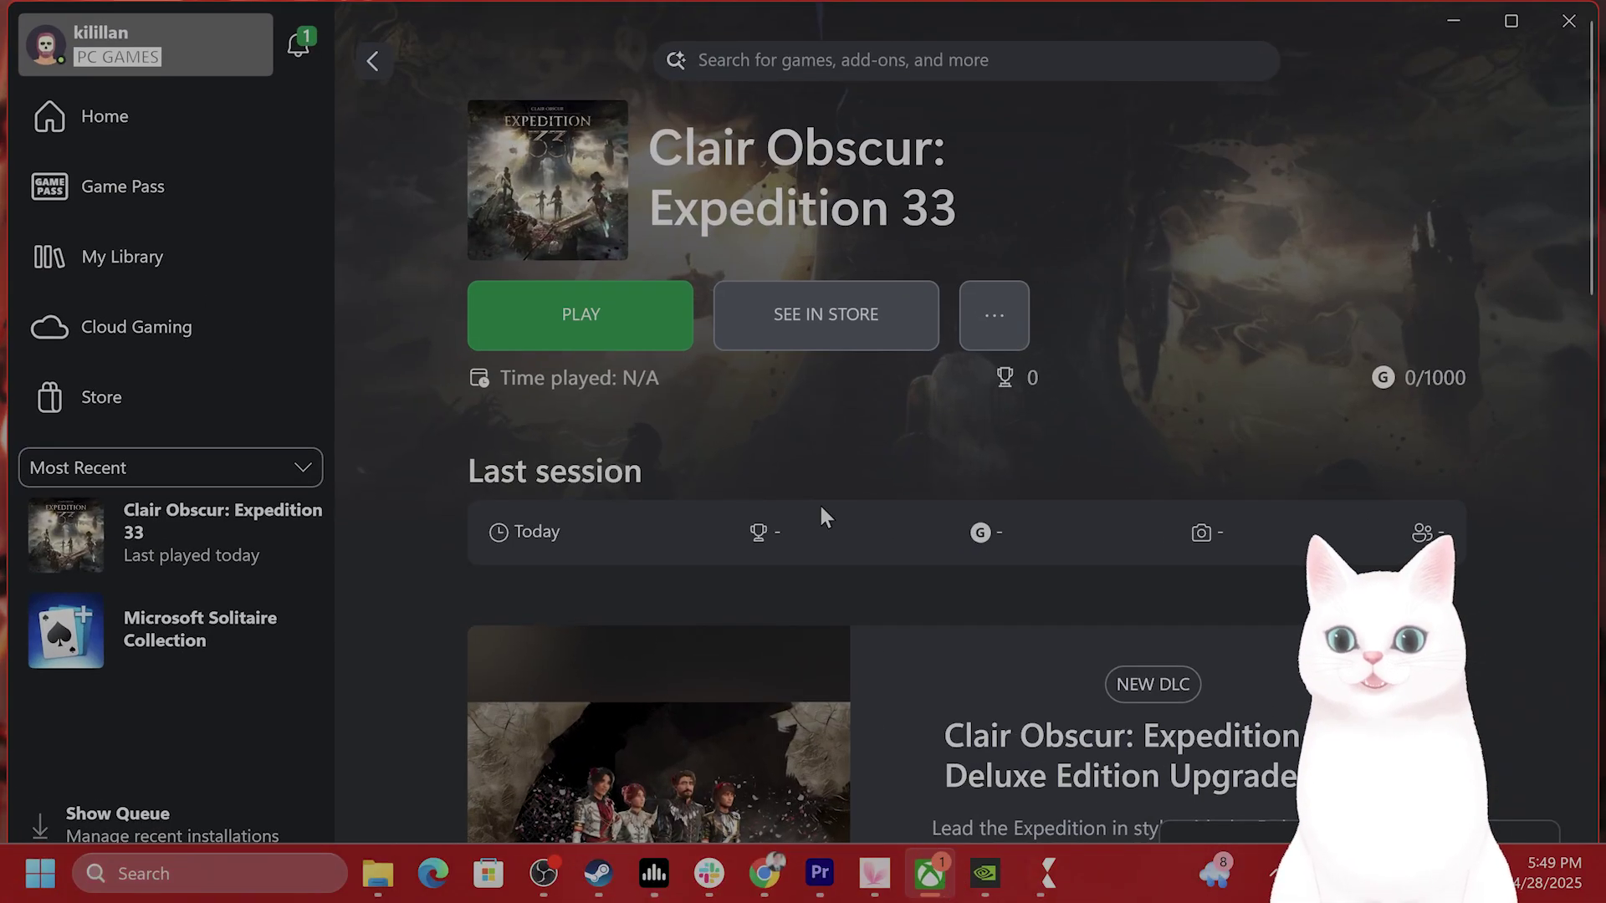
mouse_move(246, 537)
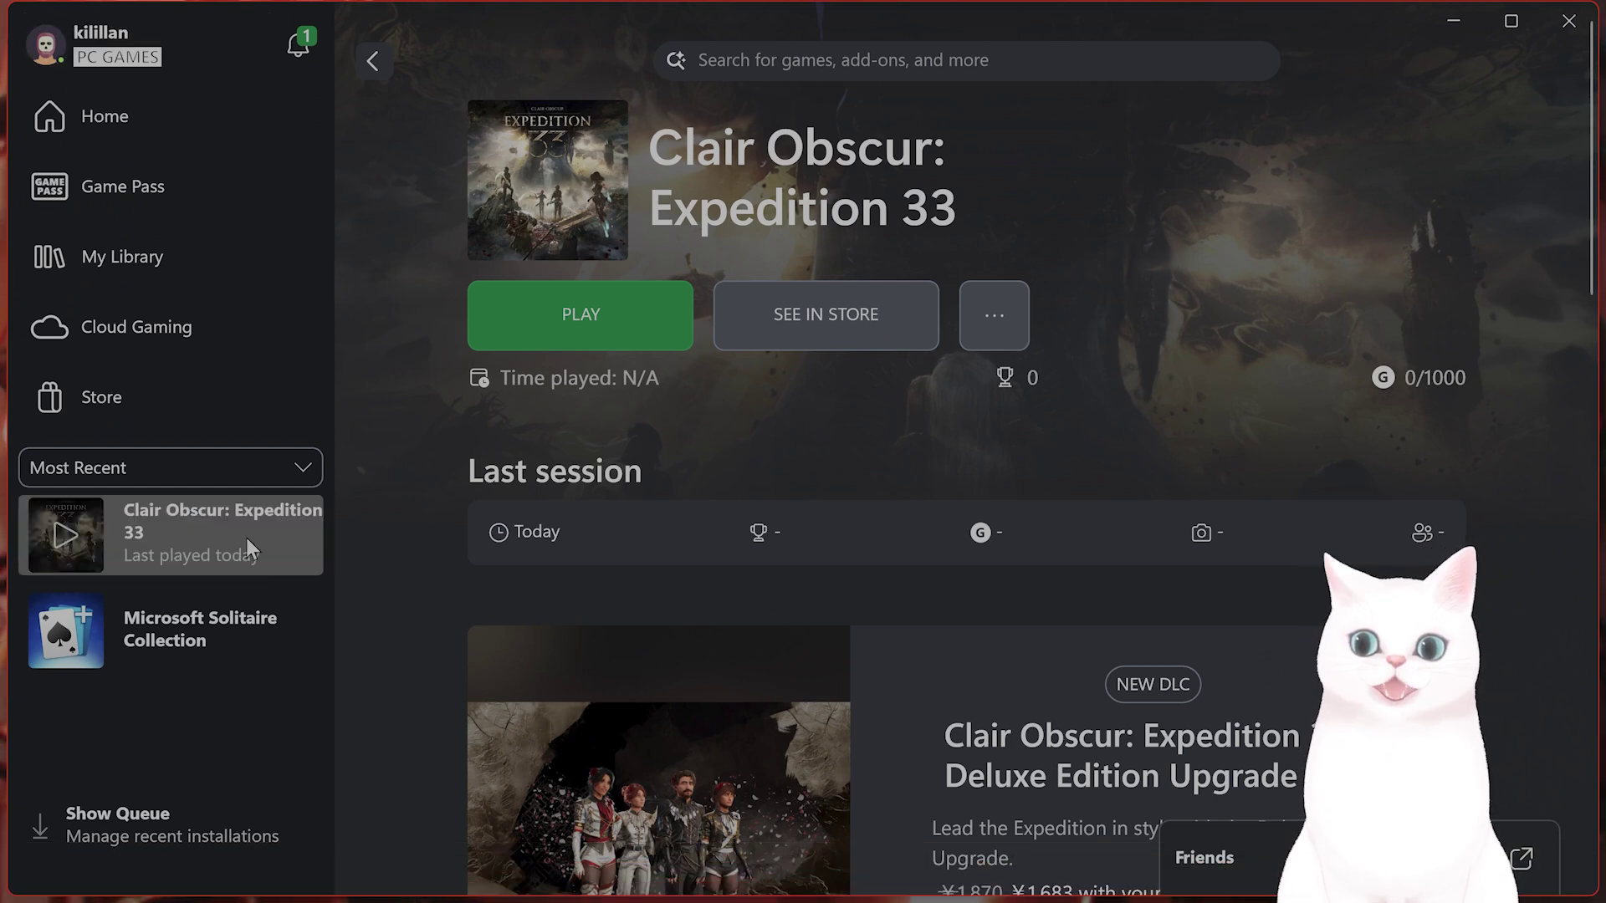
right_click(250, 529)
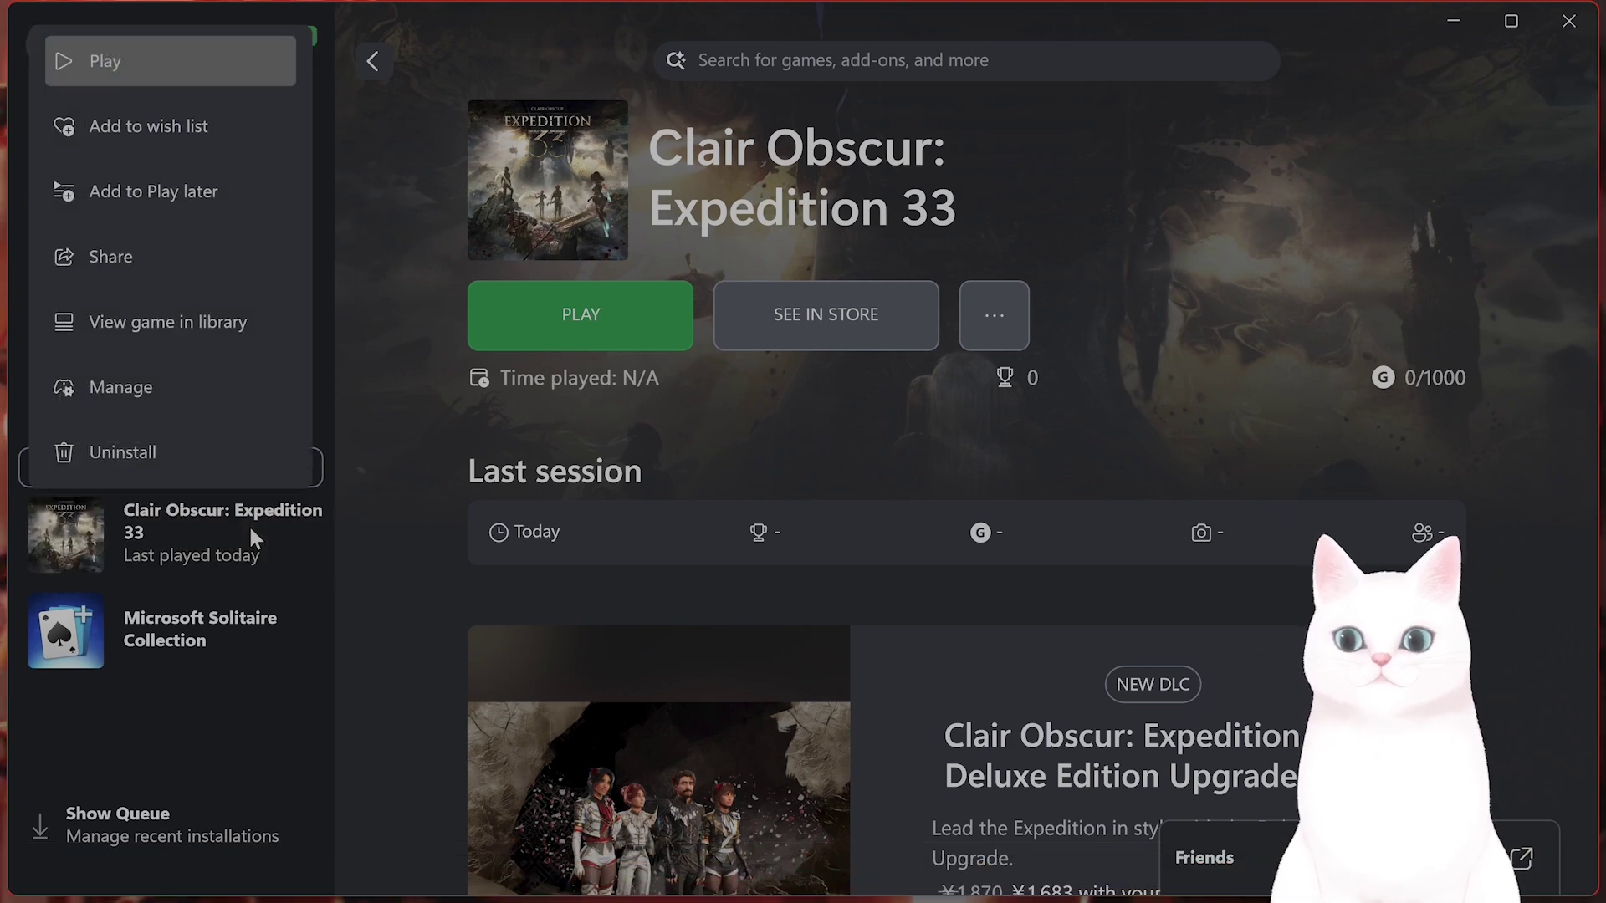
click(215, 387)
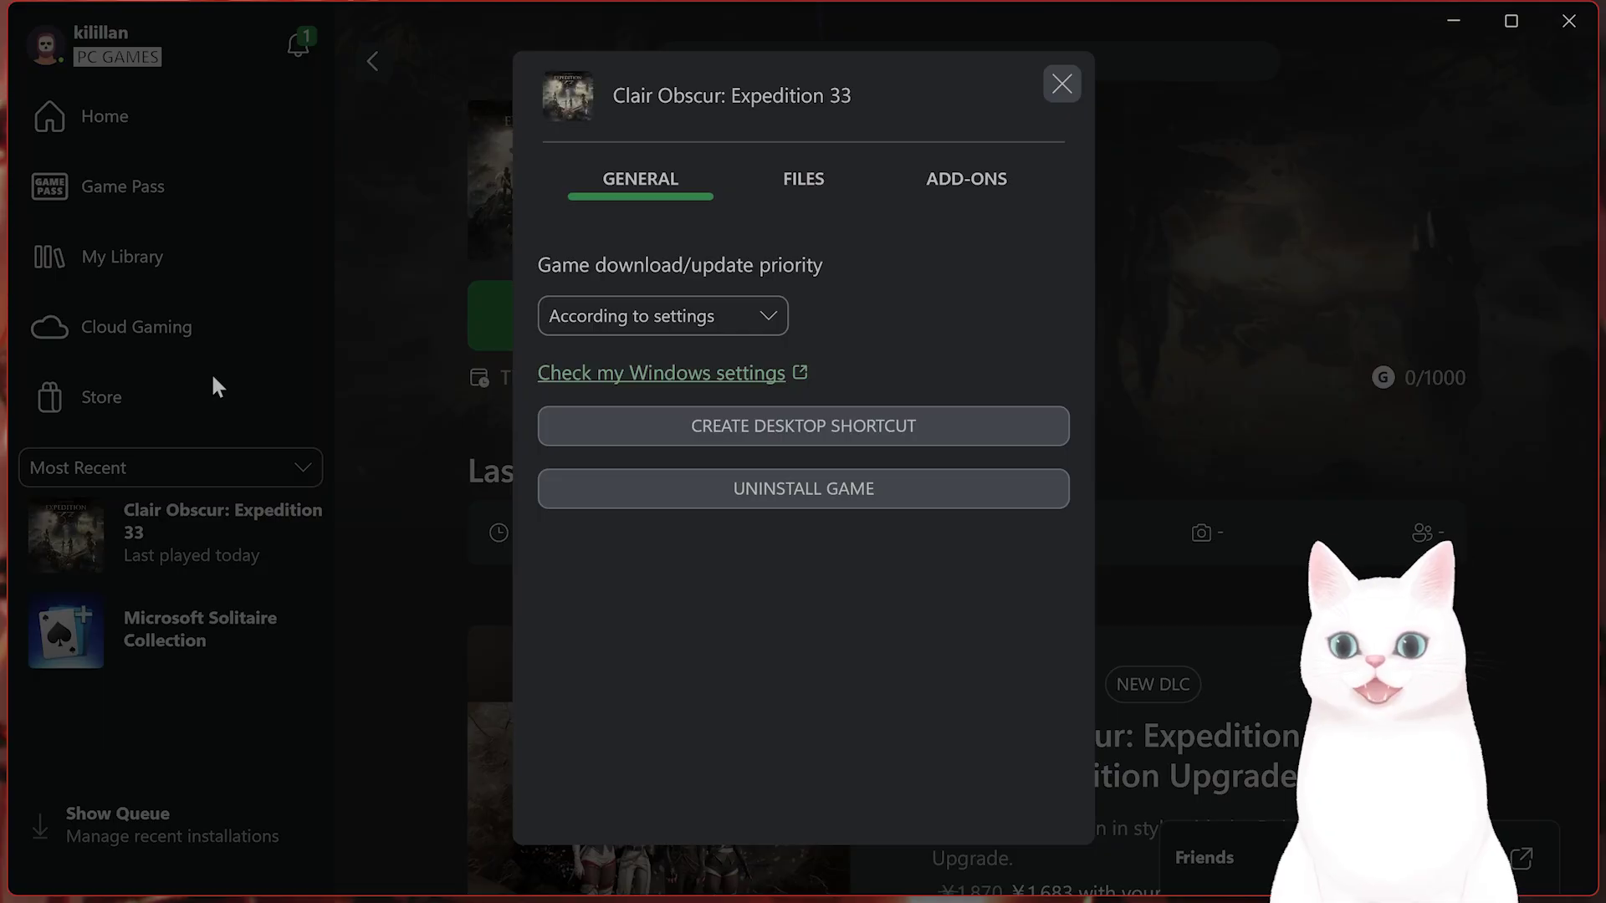
click(816, 182)
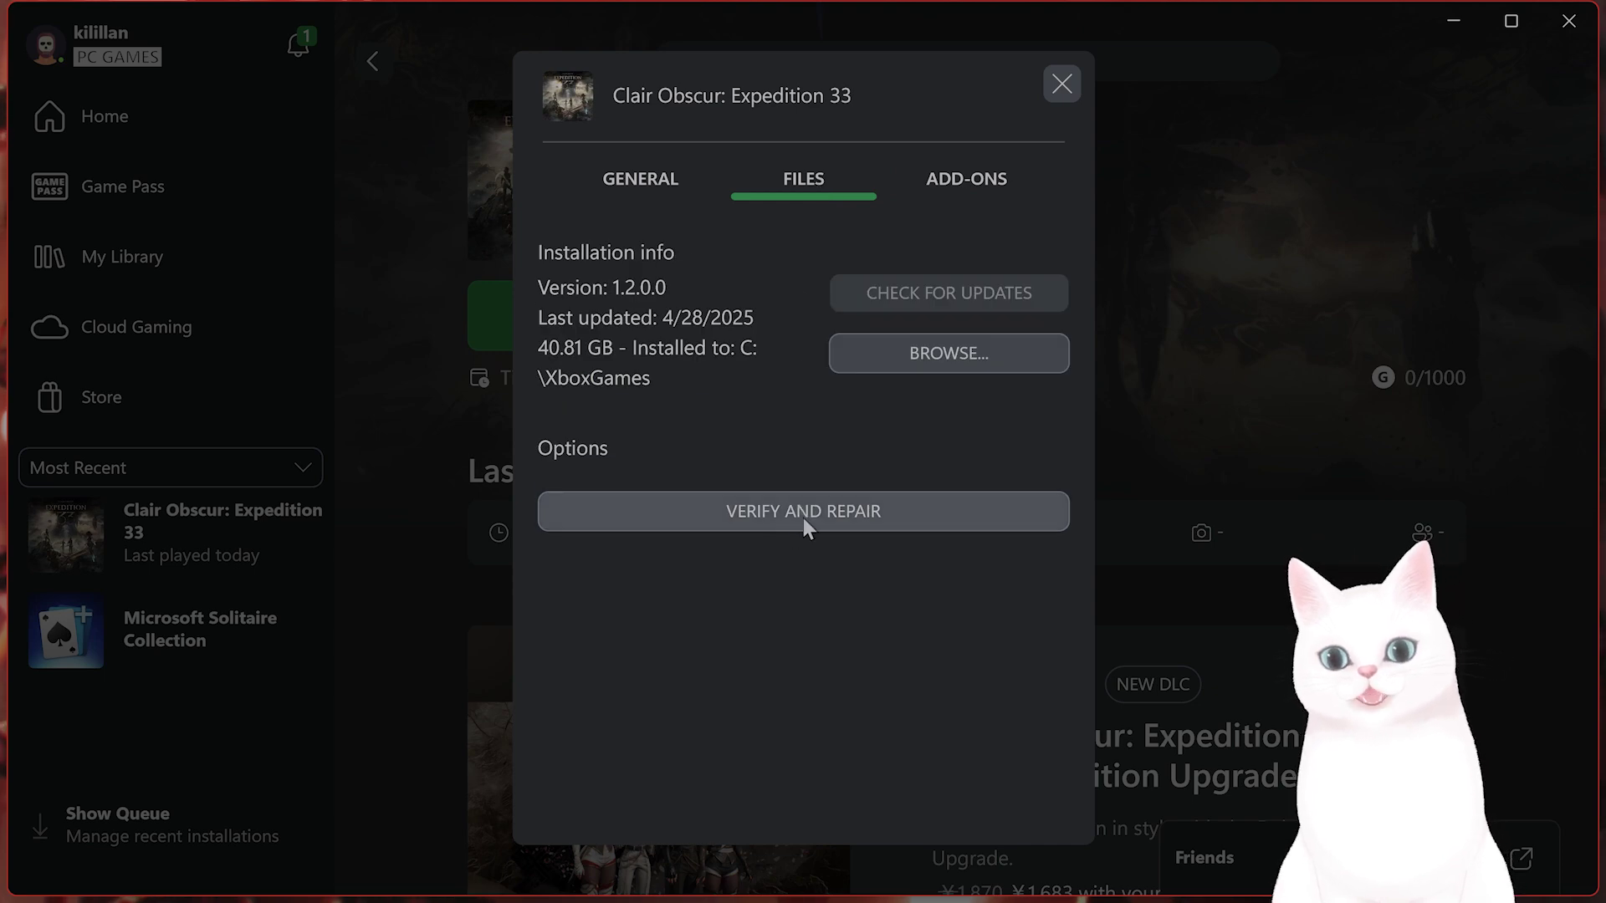
click(1062, 83)
click(1456, 23)
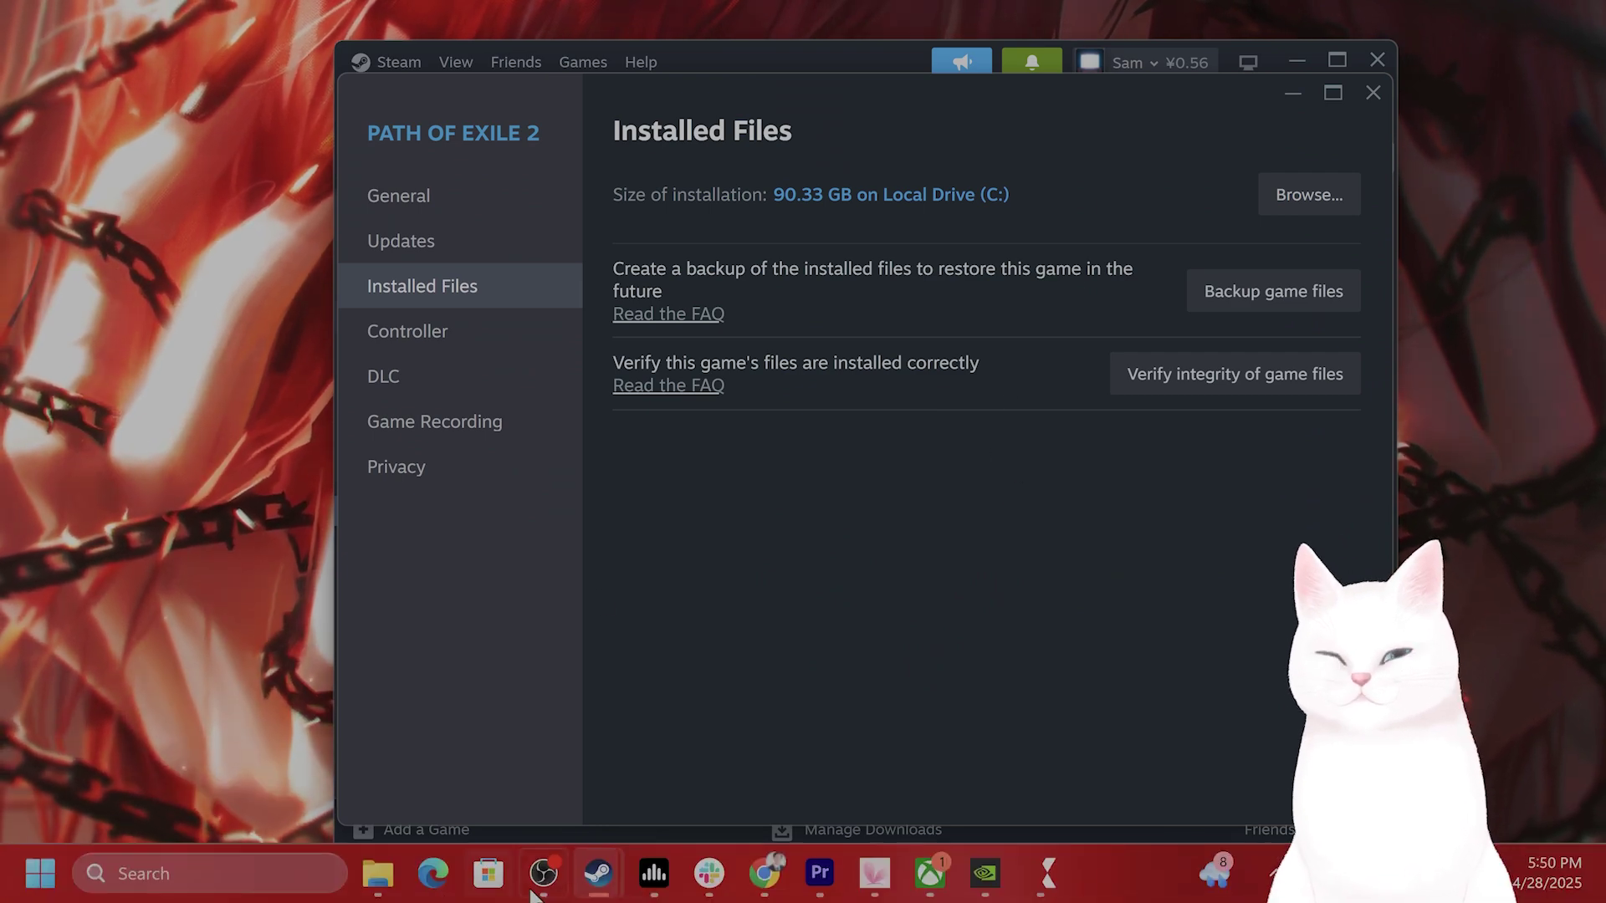
click(930, 873)
right_click(183, 543)
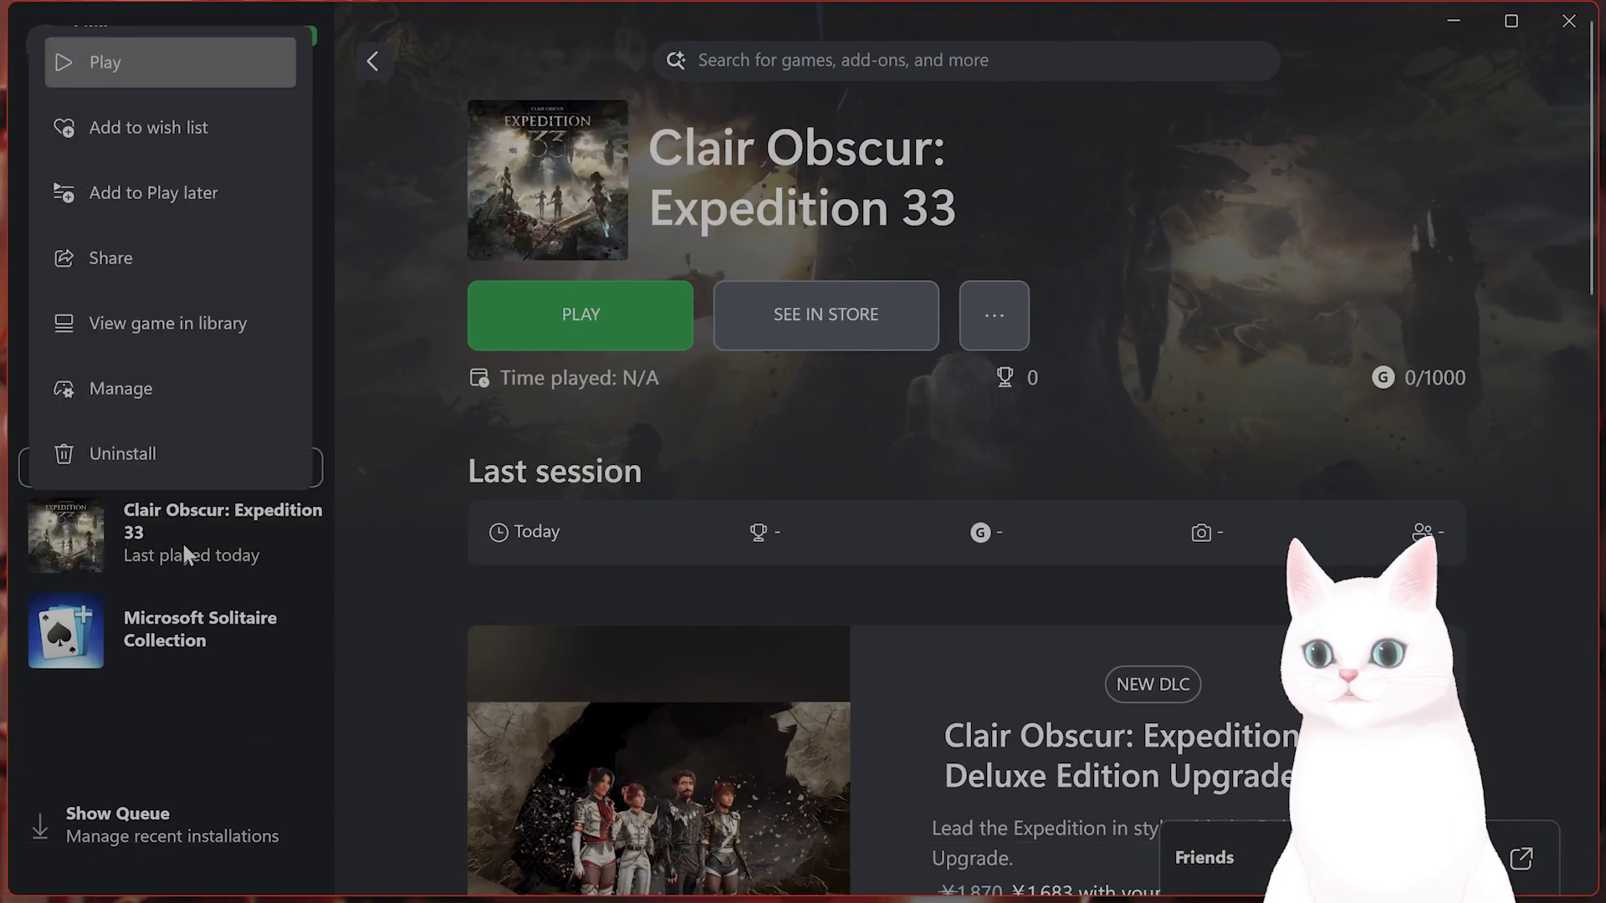
click(199, 388)
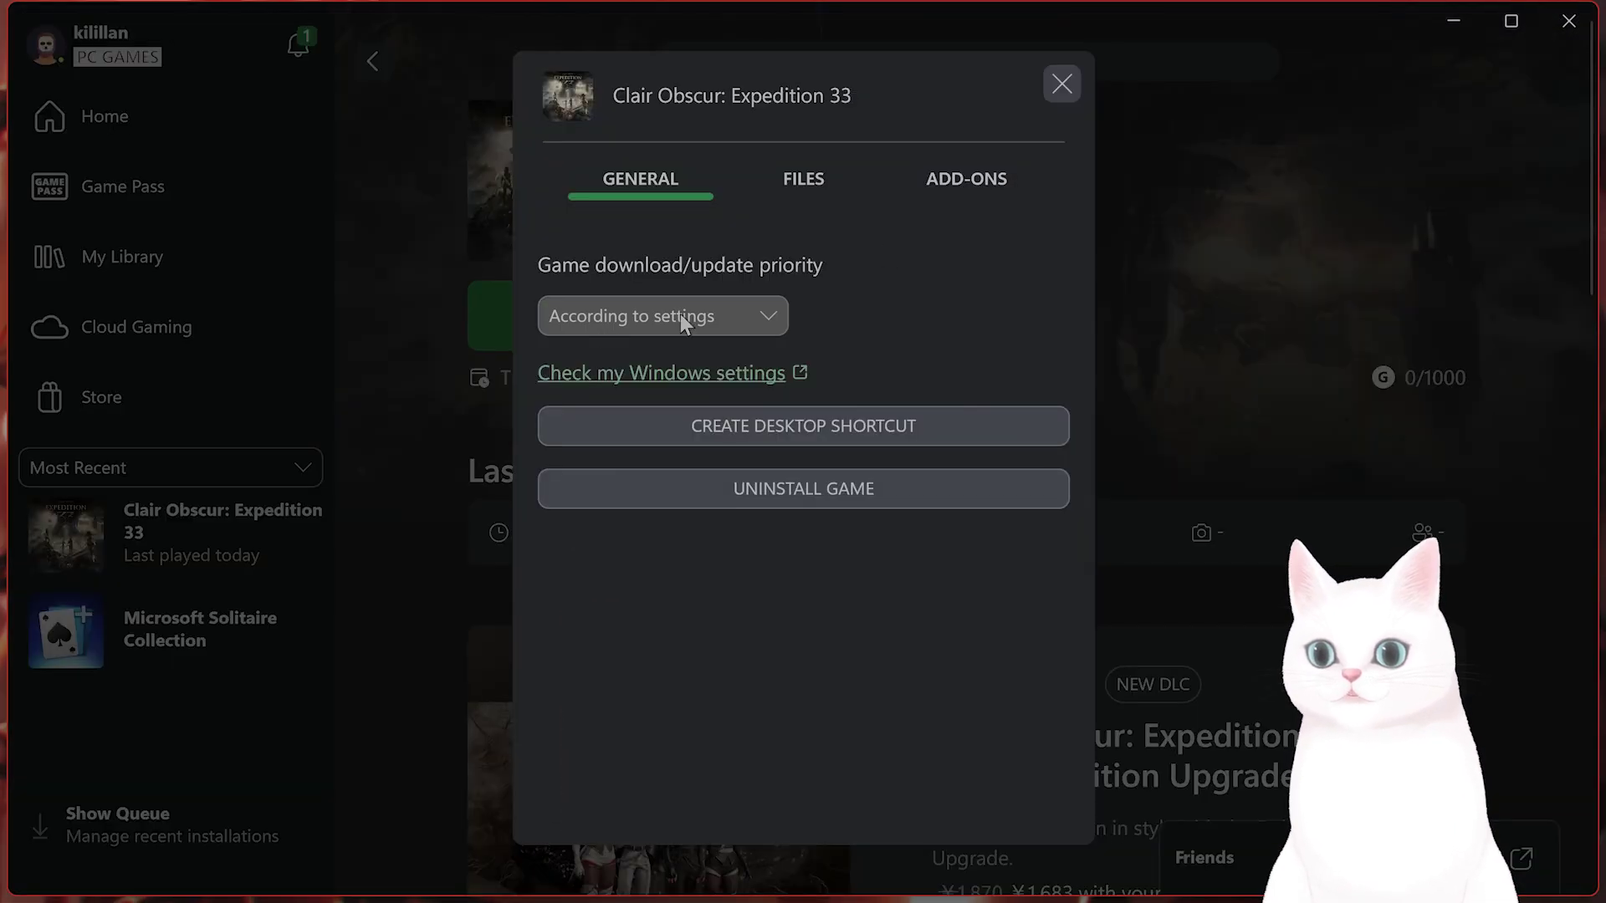
click(828, 175)
Navigate to Content\Sandfall\Binaries\WinGDK and select SandFall-WinGDK-Shipping.exe.
click(956, 359)
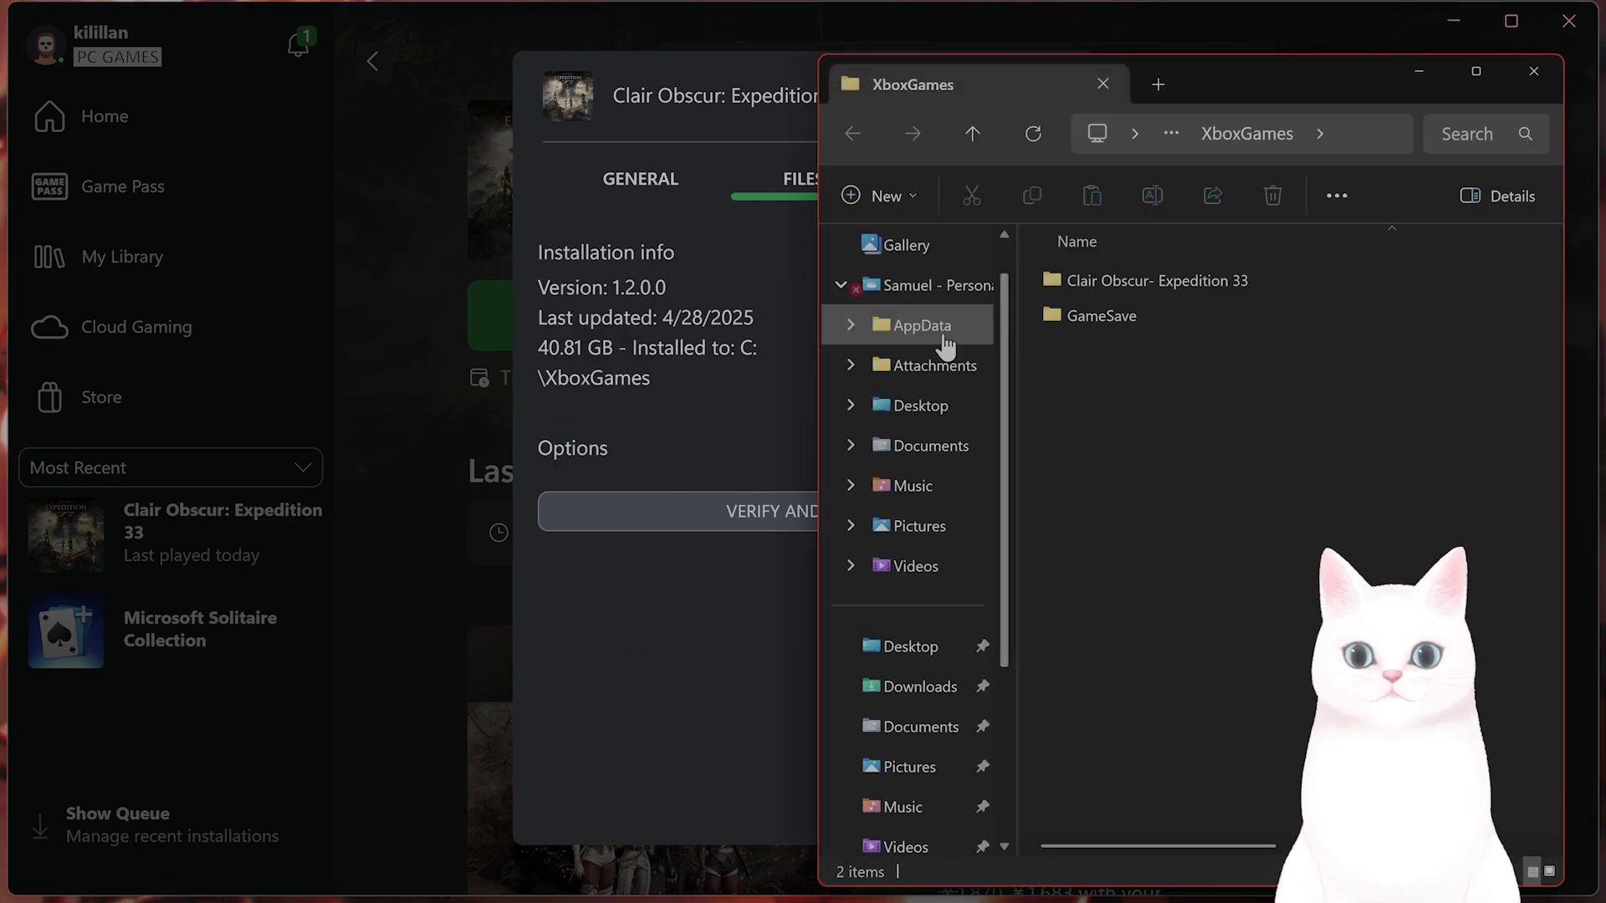
double_click(1092, 285)
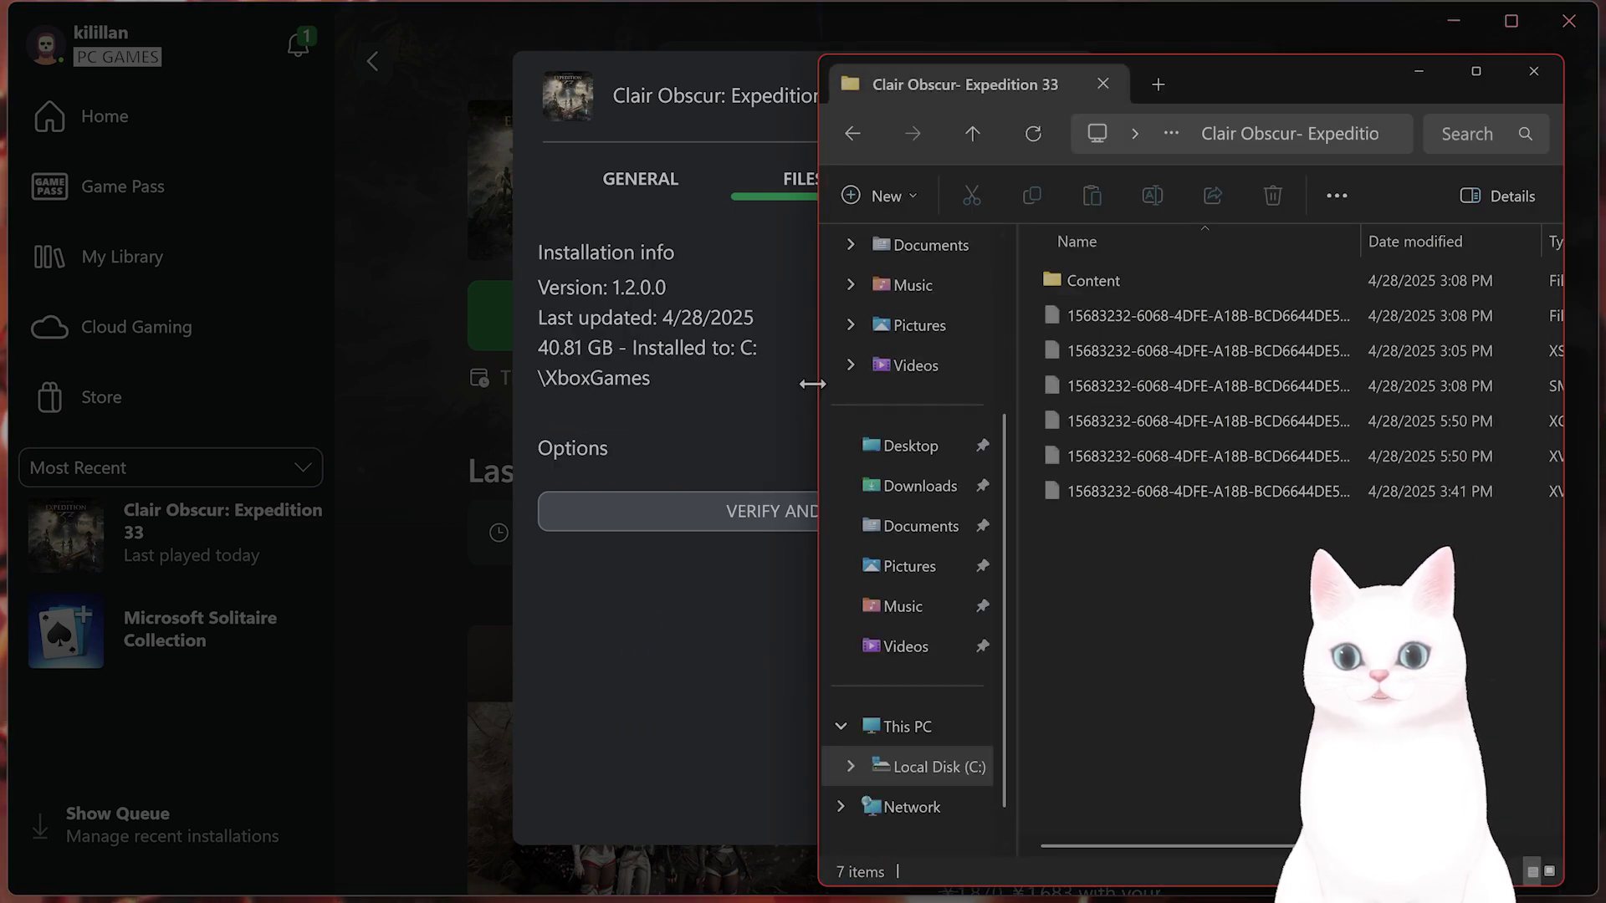
drag(812, 383, 449, 382)
double_click(777, 278)
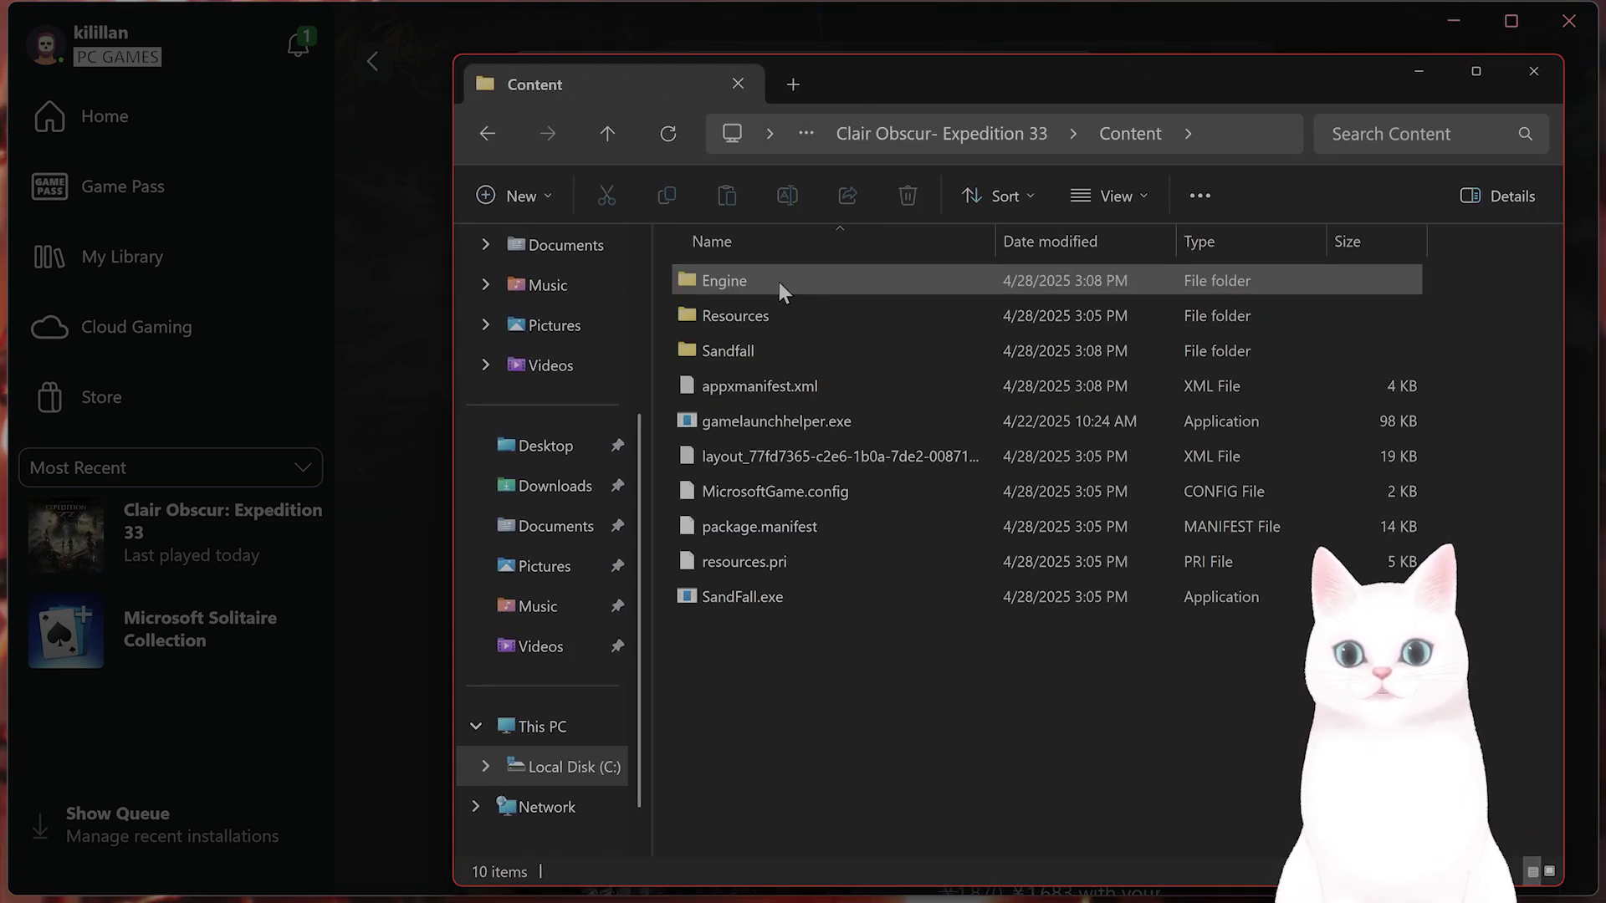
double_click(779, 283)
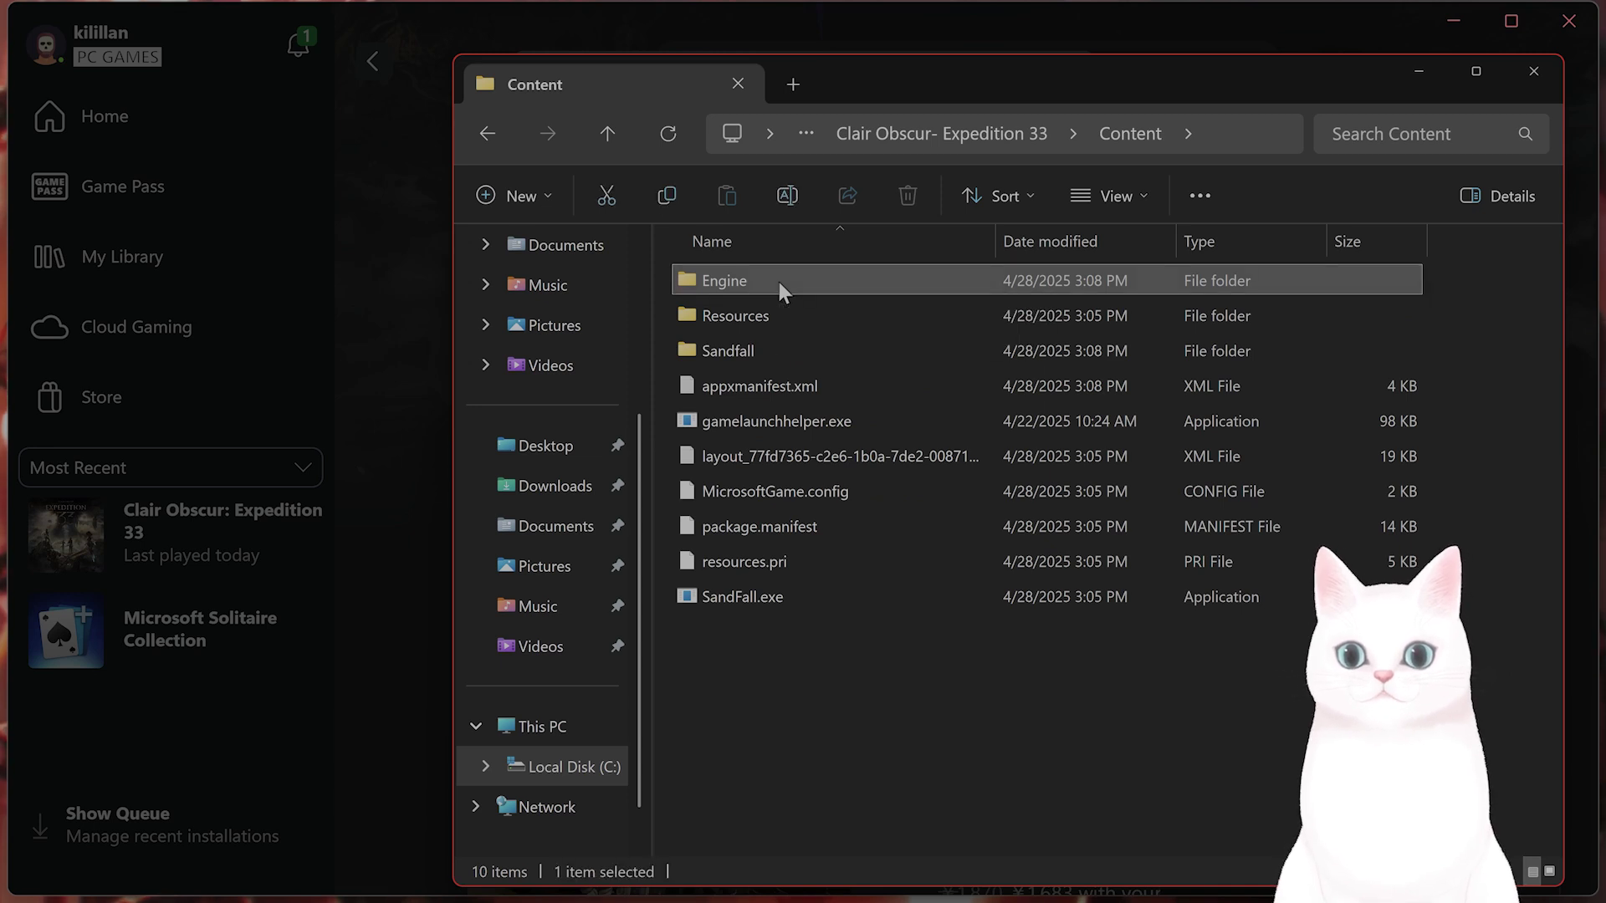
double_click(776, 284)
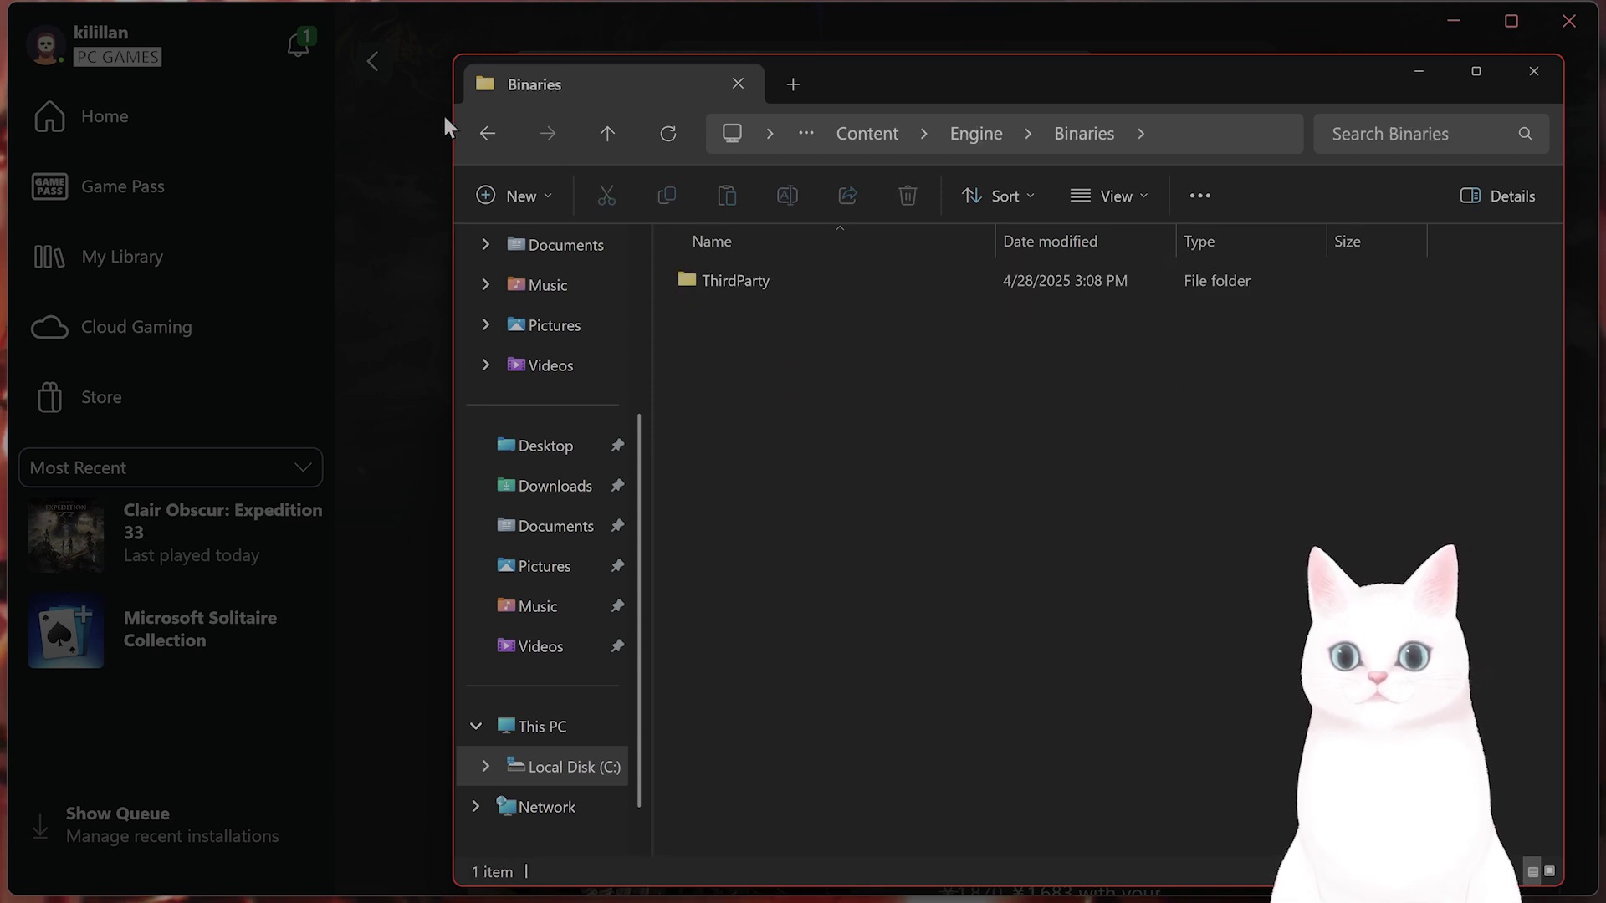
click(487, 133)
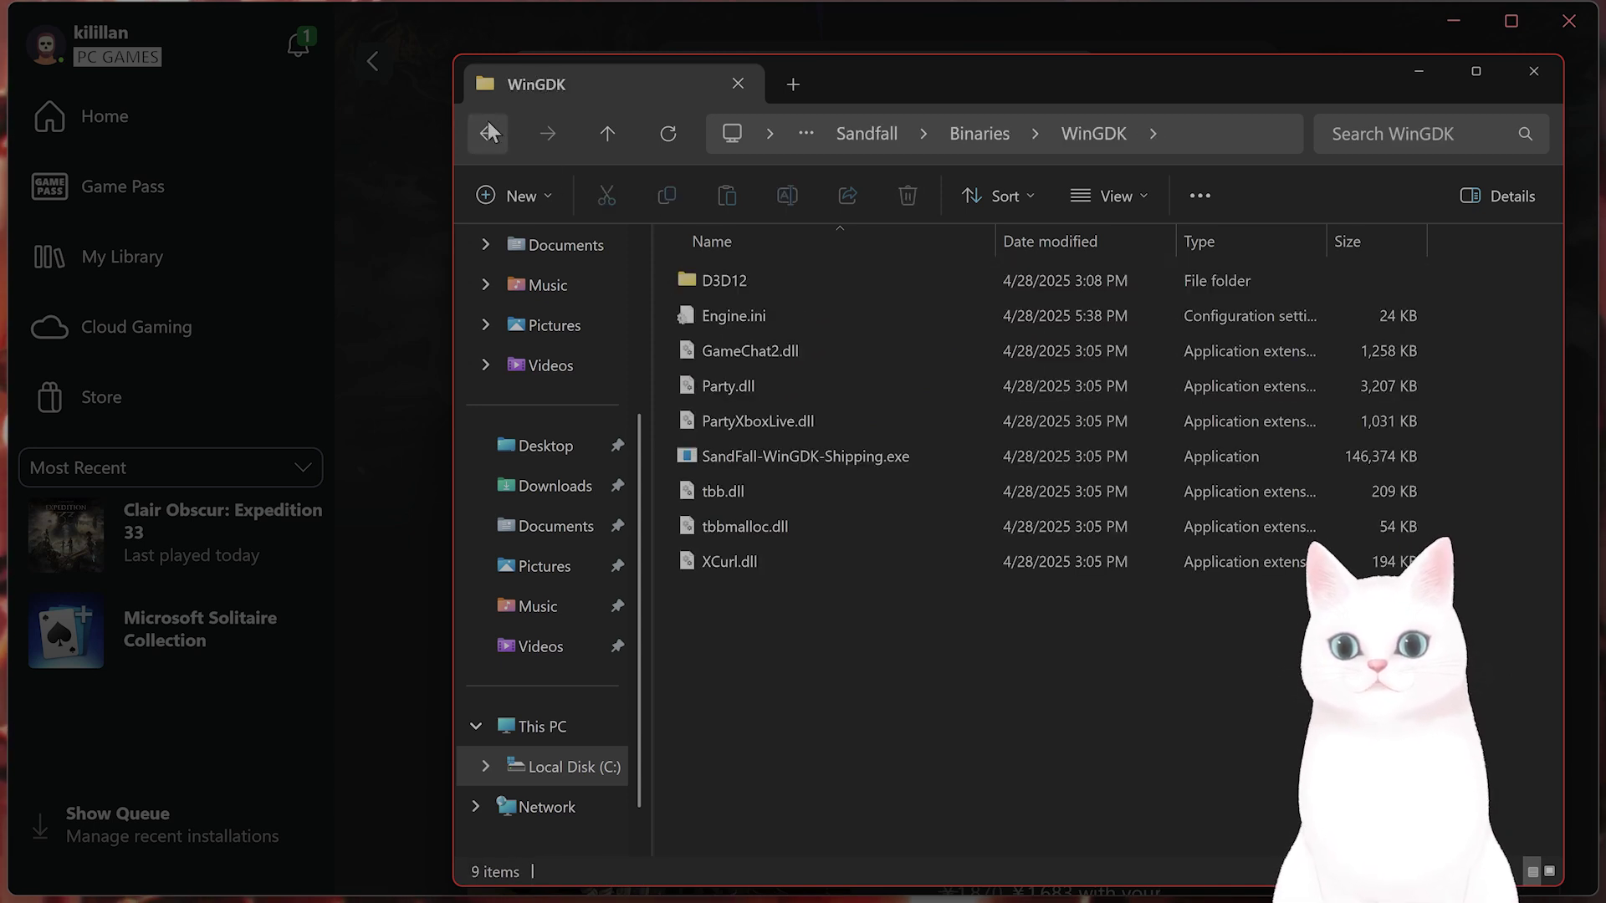
click(488, 132)
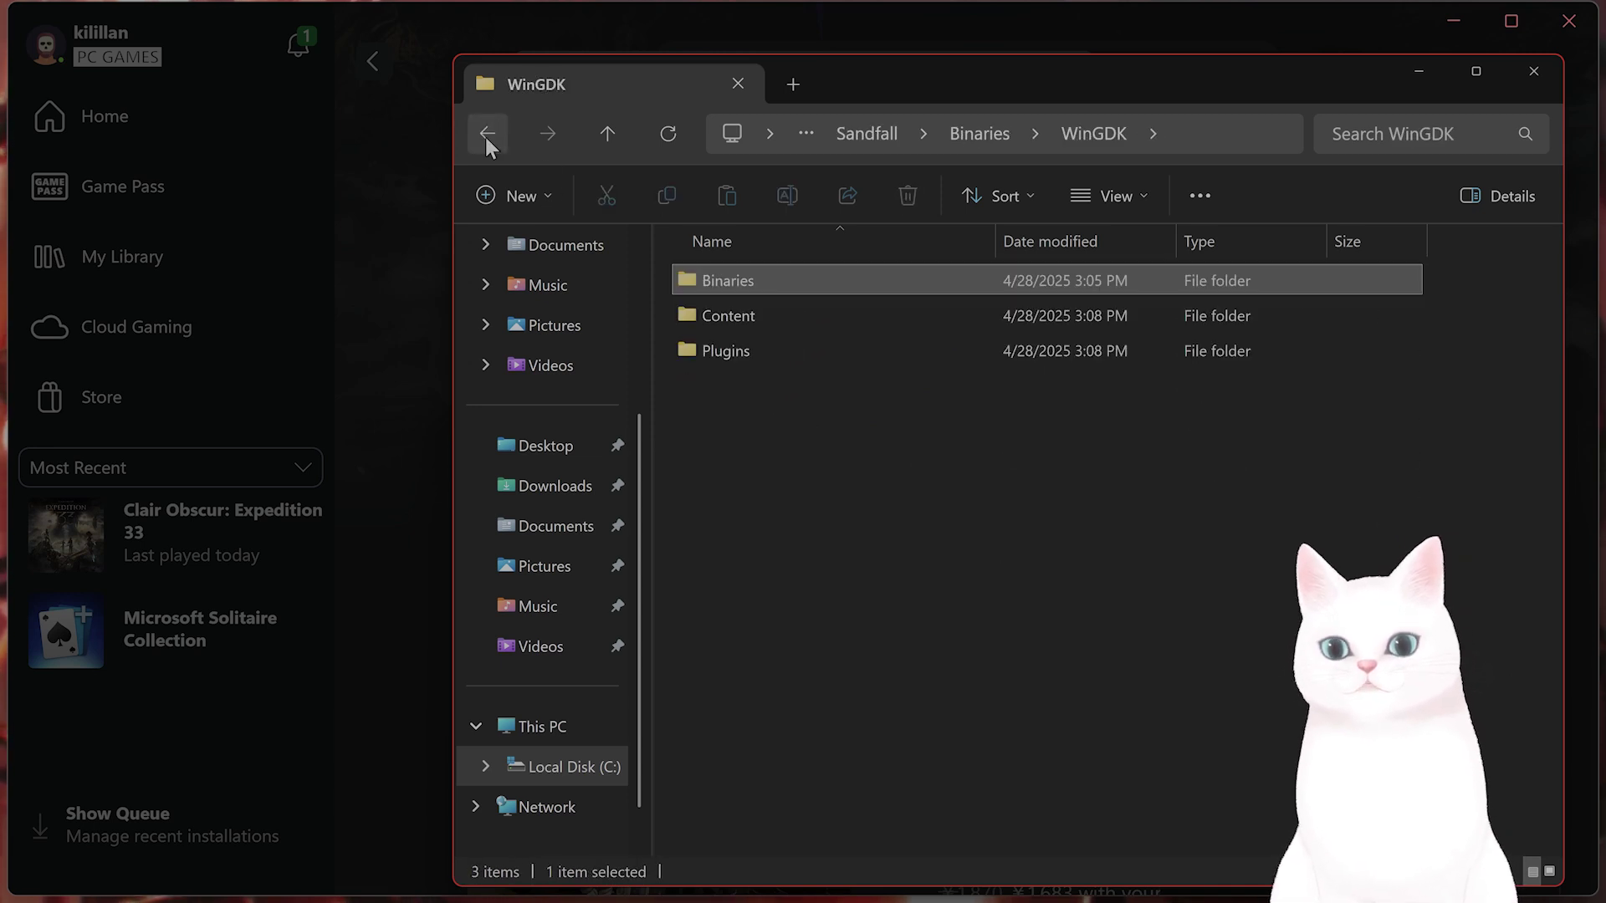
double_click(748, 281)
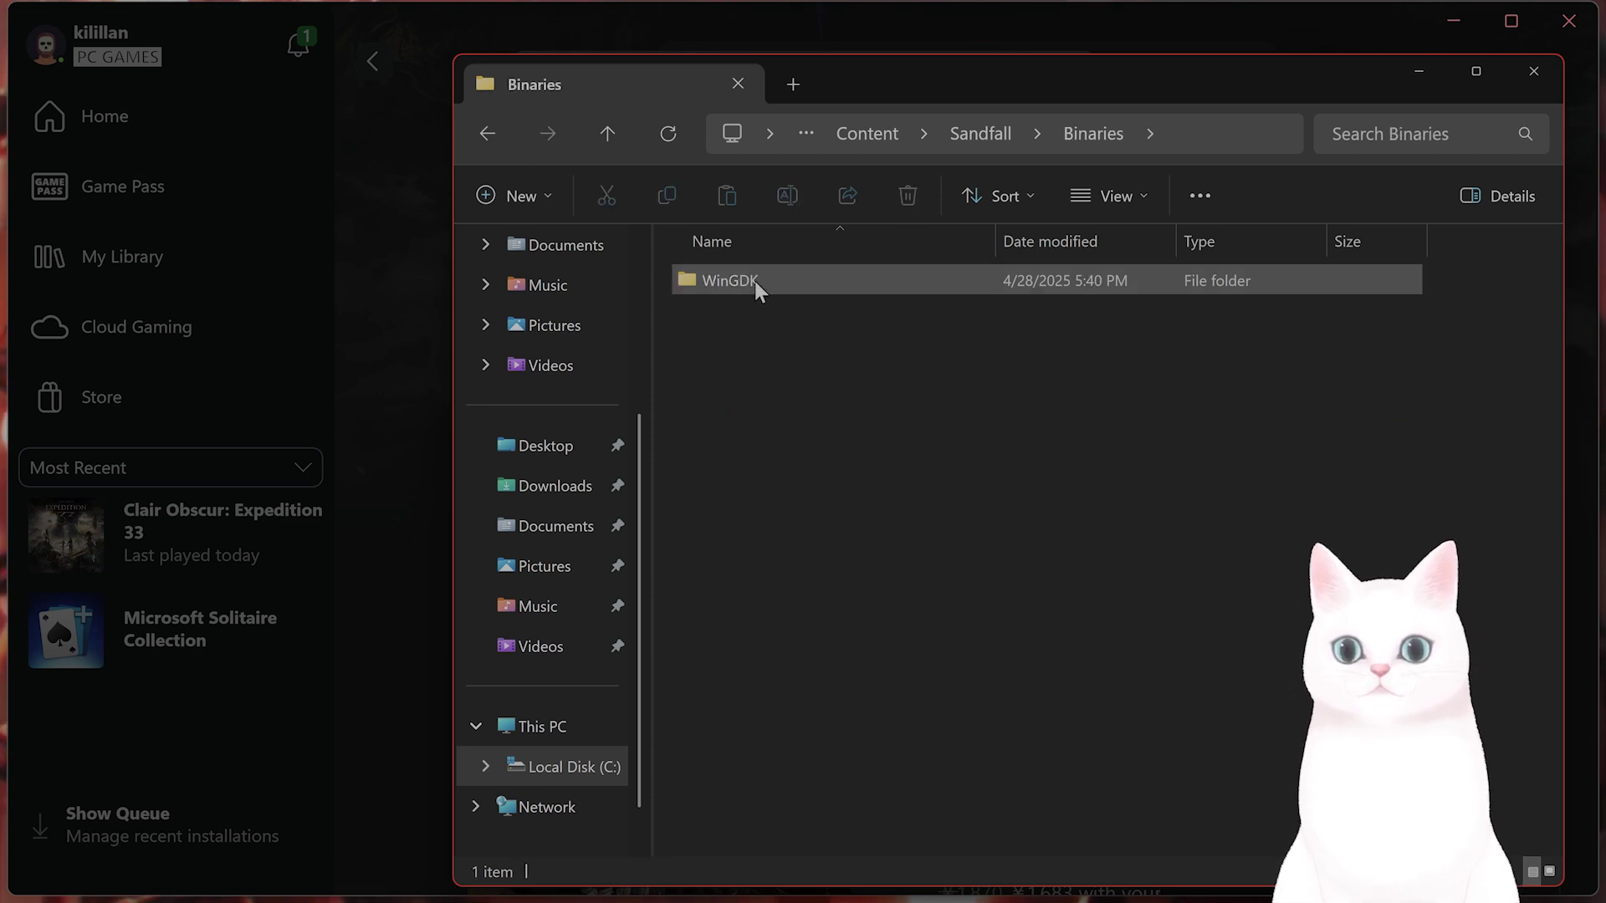
click(755, 281)
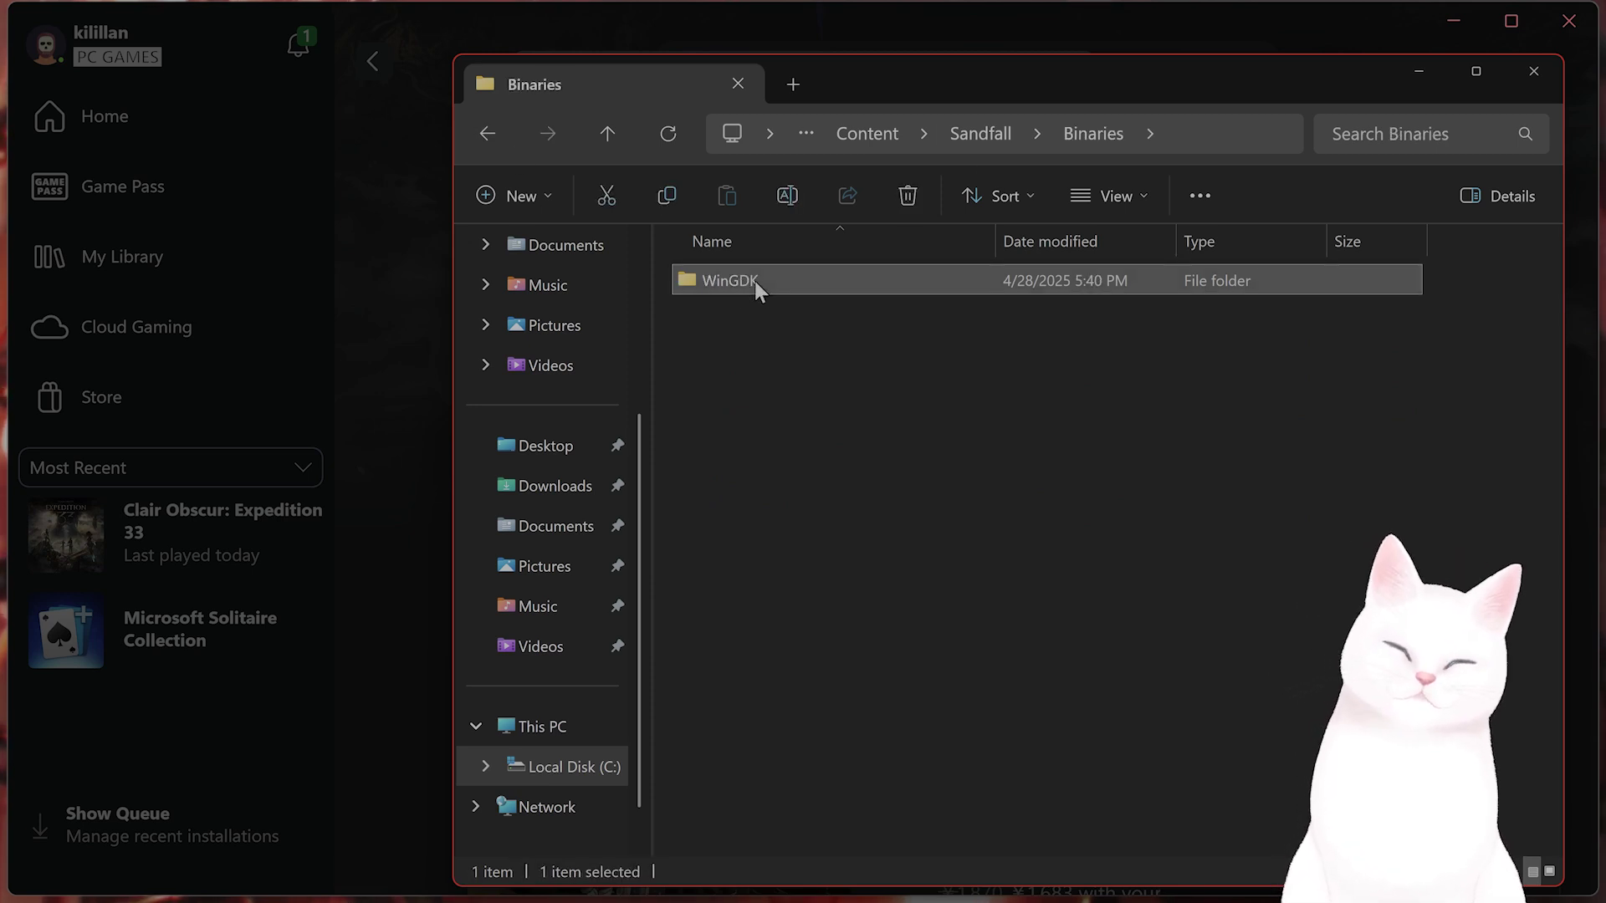
double_click(732, 279)
click(875, 456)
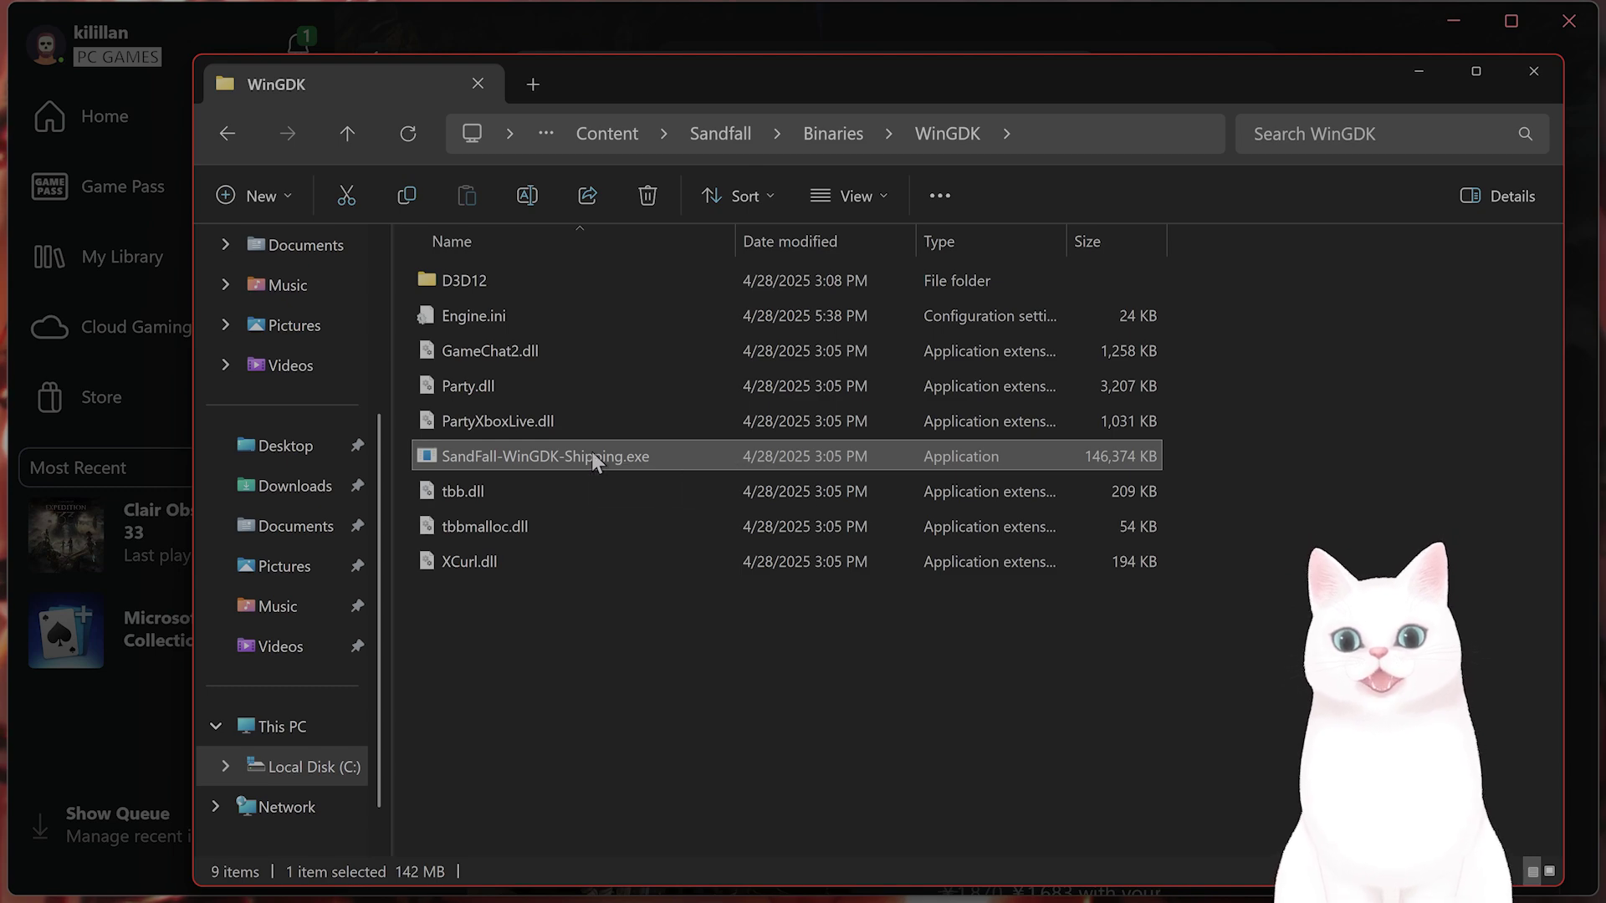
In the compatibility settings, make SandFall-WinGDK-Shipping.exe run as administrator with fullscreen optimizations disabled.
right_click(591, 452)
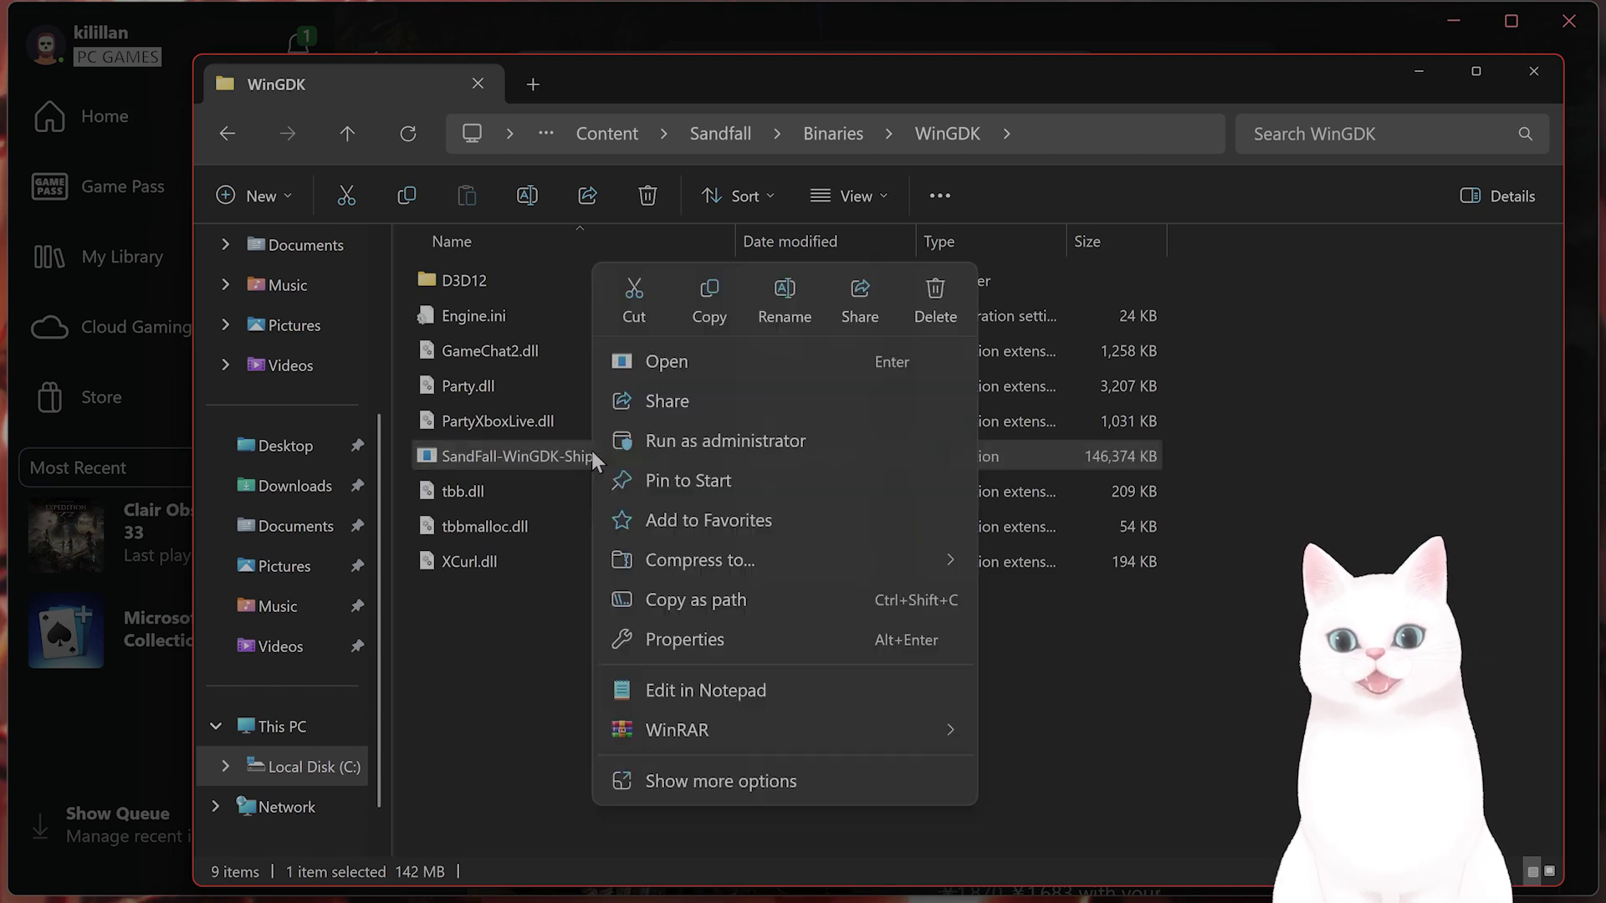
click(768, 640)
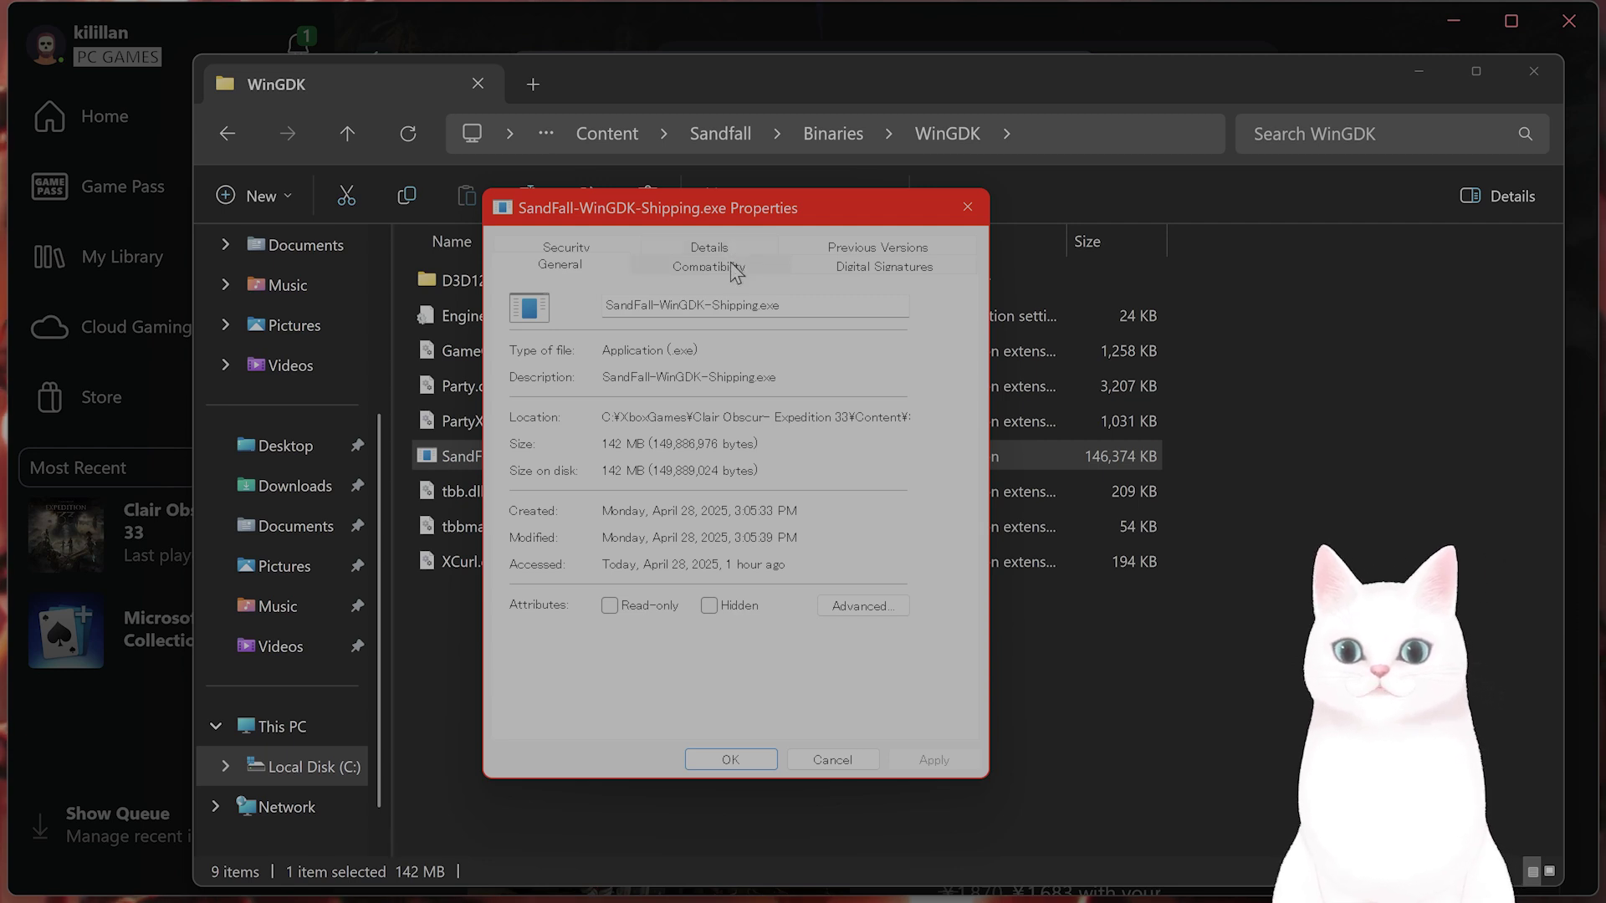
click(732, 268)
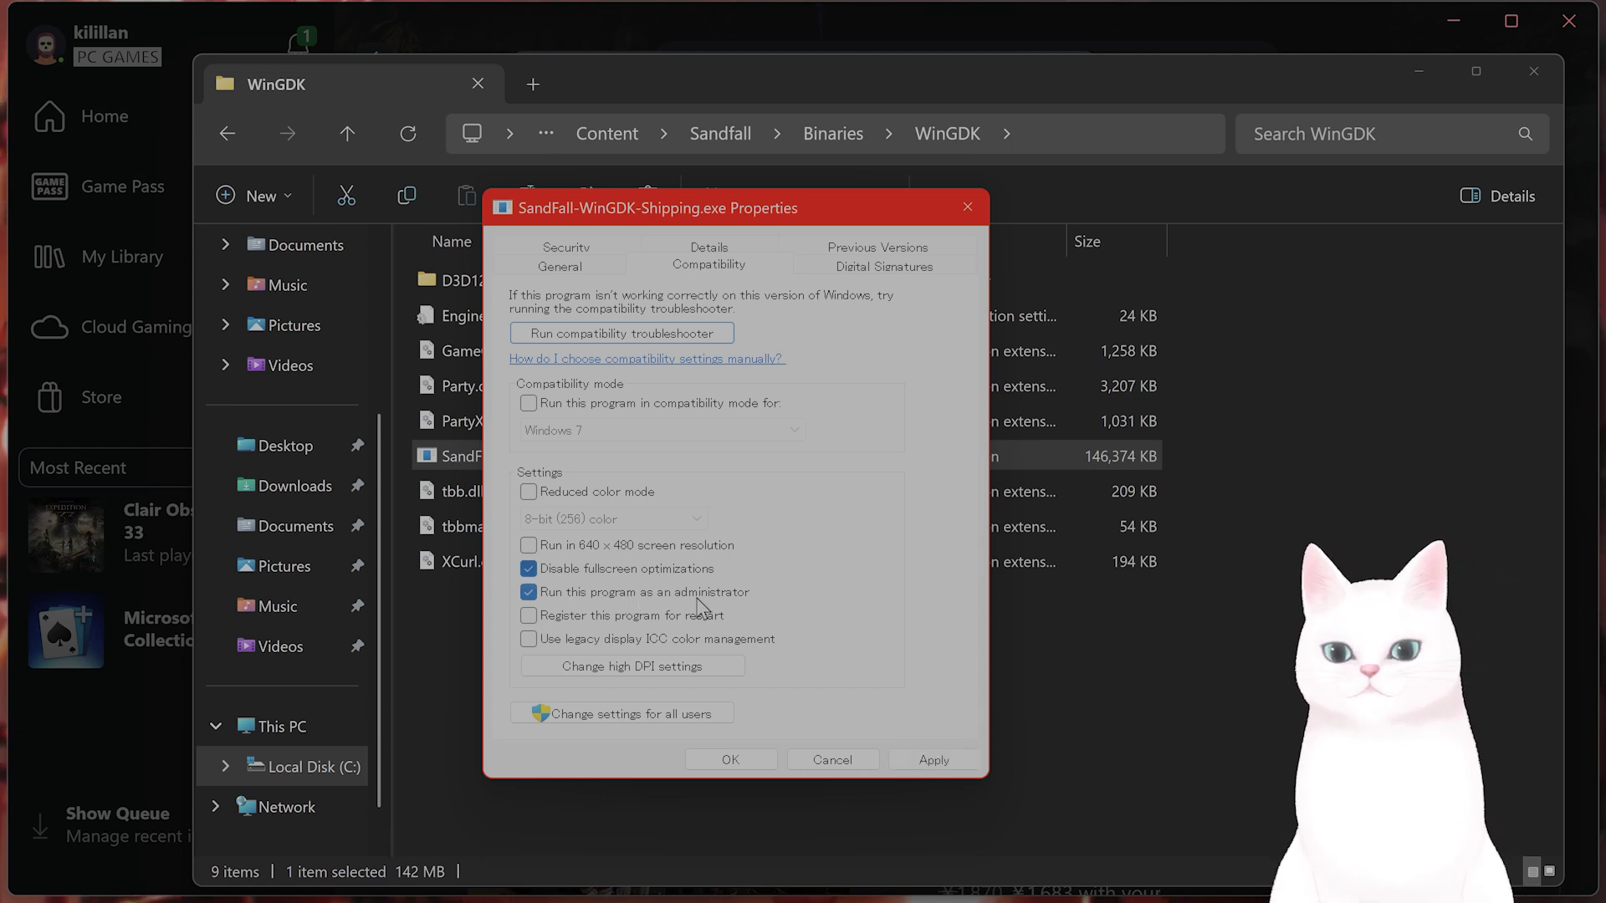
click(933, 760)
click(730, 759)
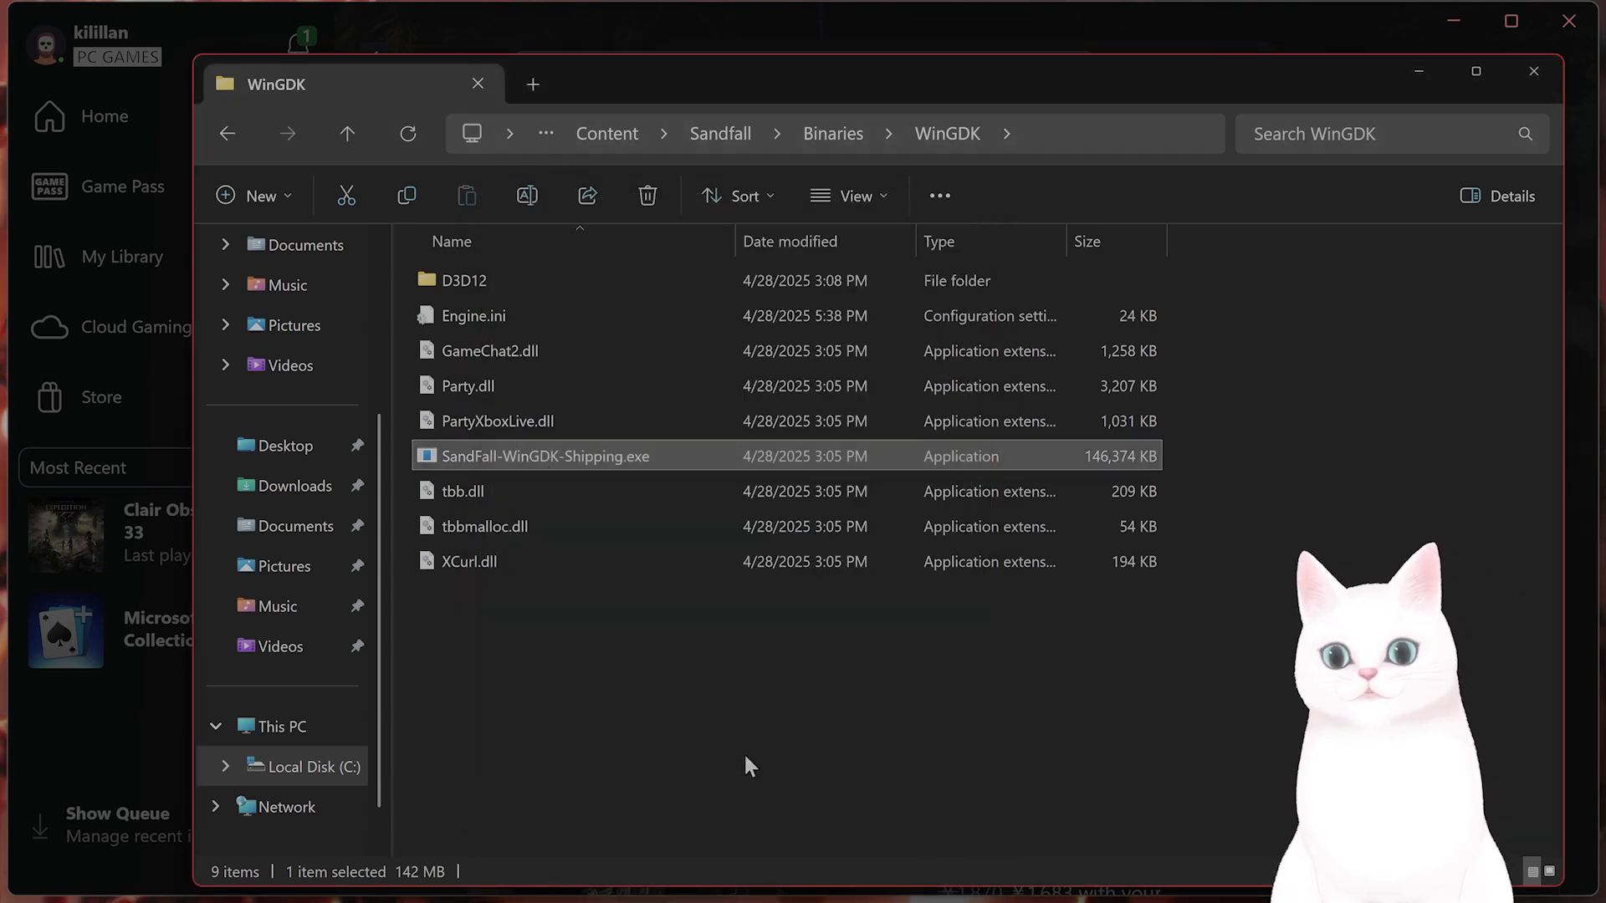
Minimize File Explorer and the Steam windows, then launch NVIDIA App via 'nv' search.
click(1399, 73)
click(1305, 87)
click(1187, 54)
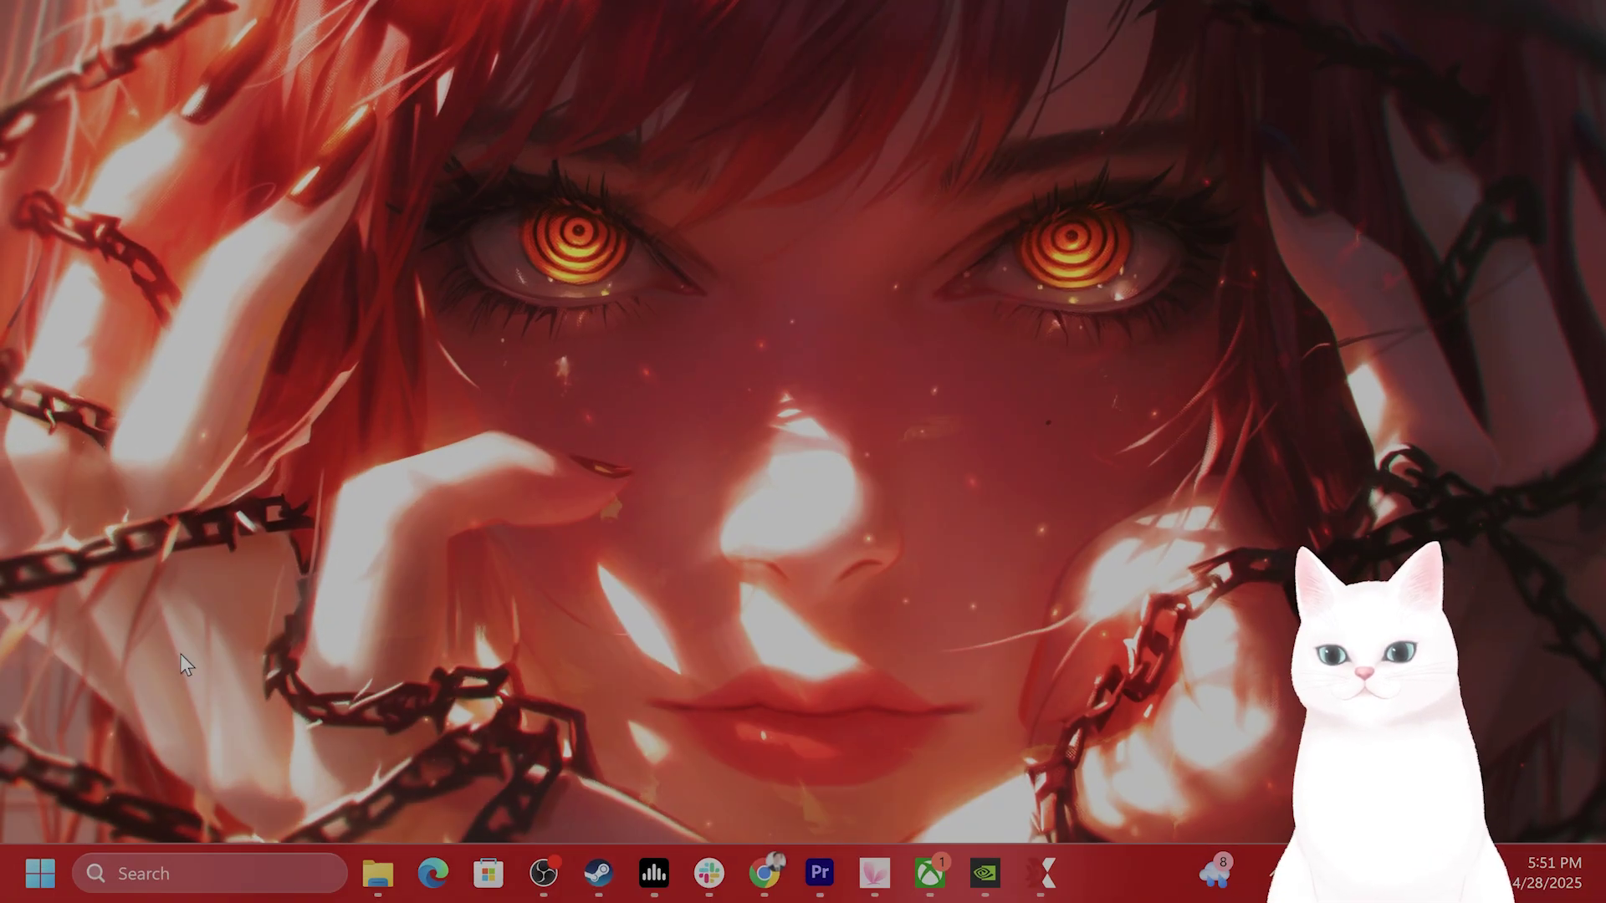
click(250, 874)
text(nvIDIA App)
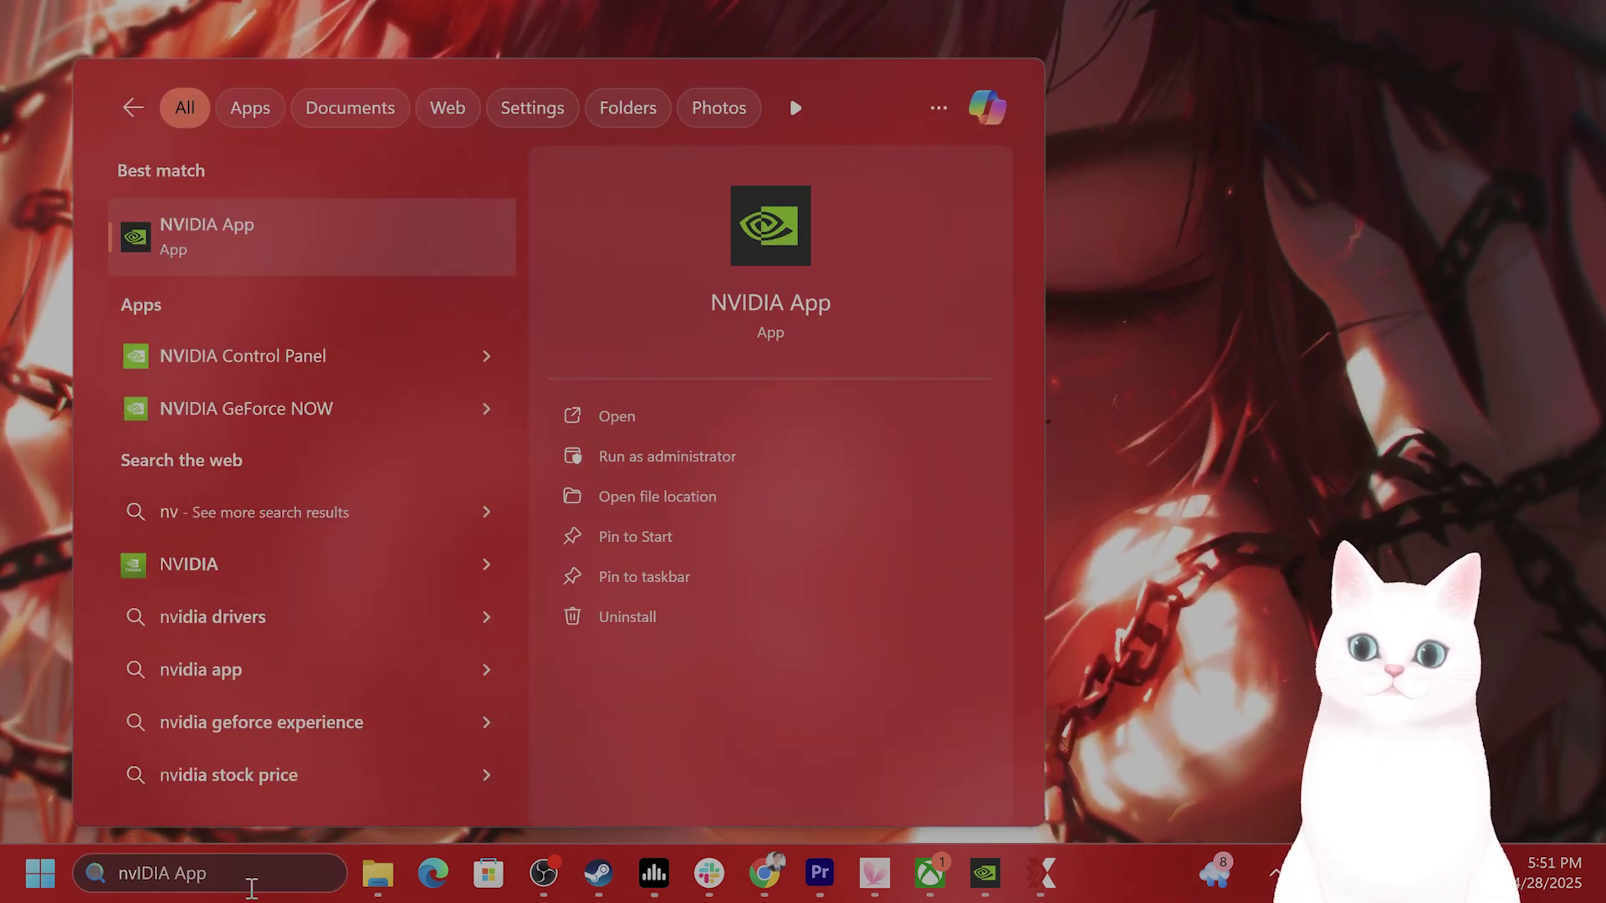
key(Return)
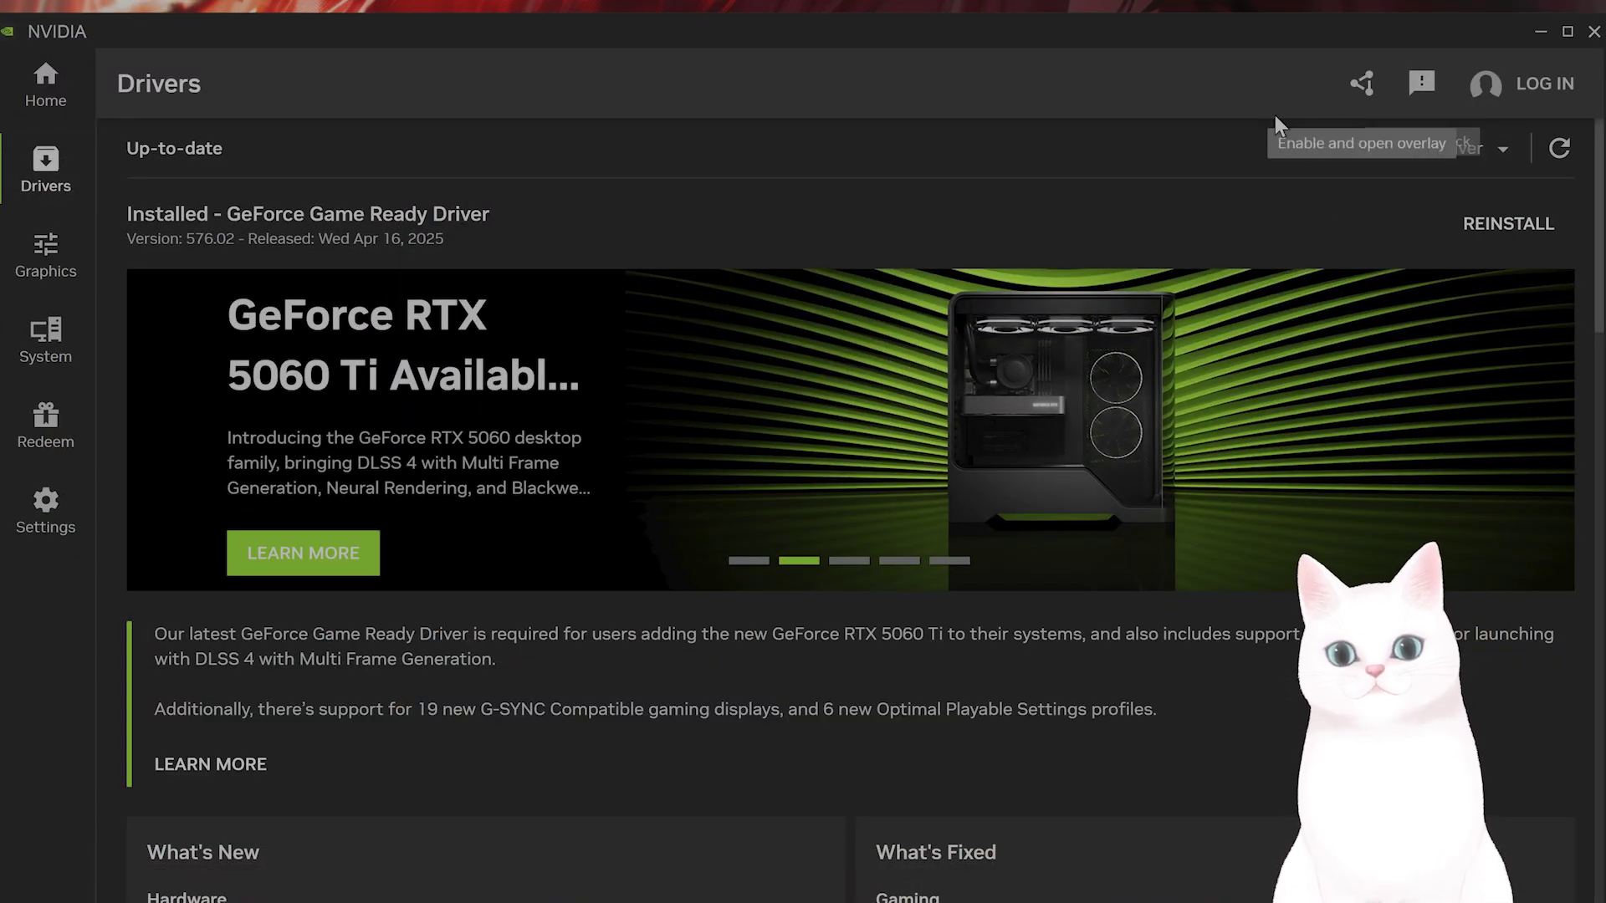
Check that GeForce Game Ready Driver 576.02 is up to date, then minimize NVIDIA App.
scroll(1061, 532, down, 4)
scroll(1052, 519, up, 3)
scroll(1032, 539, down, 7)
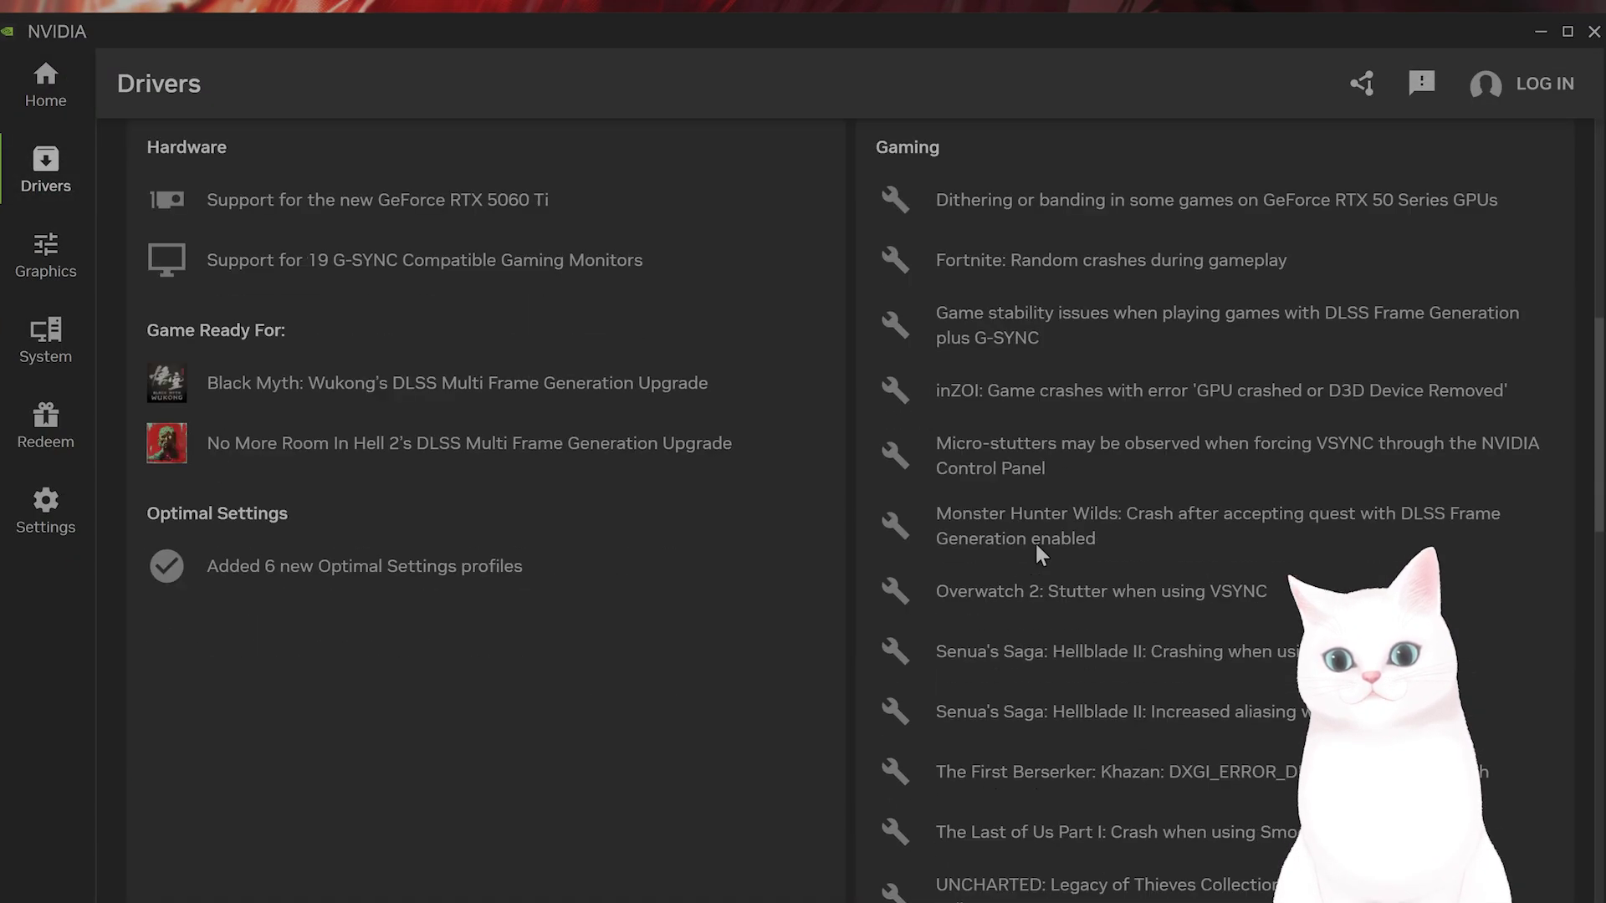
scroll(1033, 543, up, 7)
scroll(1026, 535, down, 3)
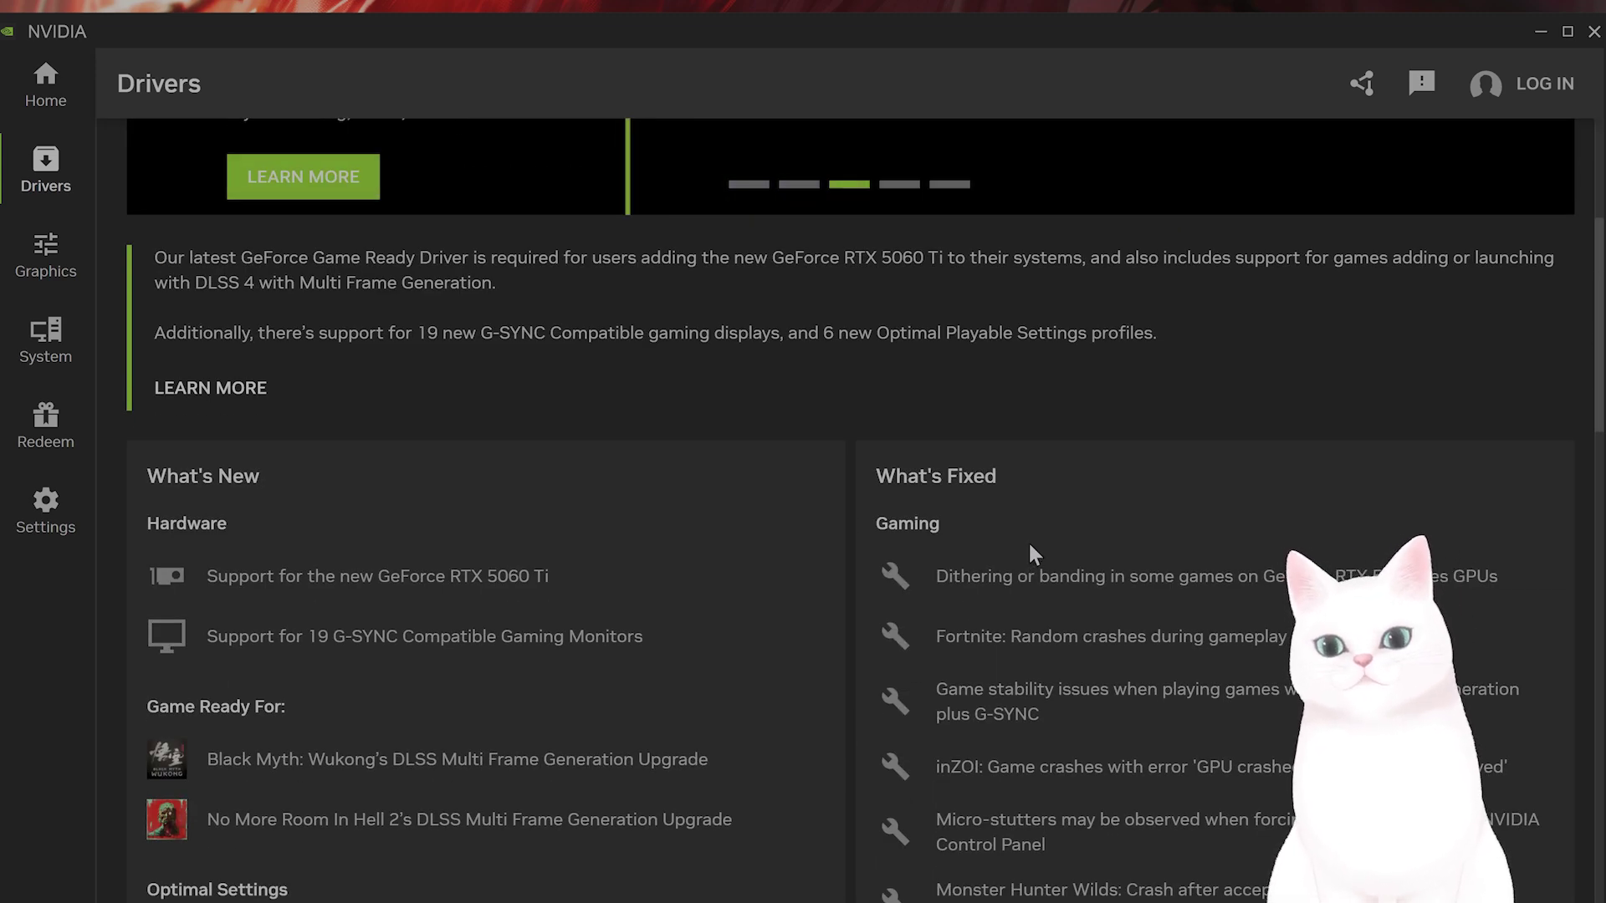
scroll(1051, 546, up, 5)
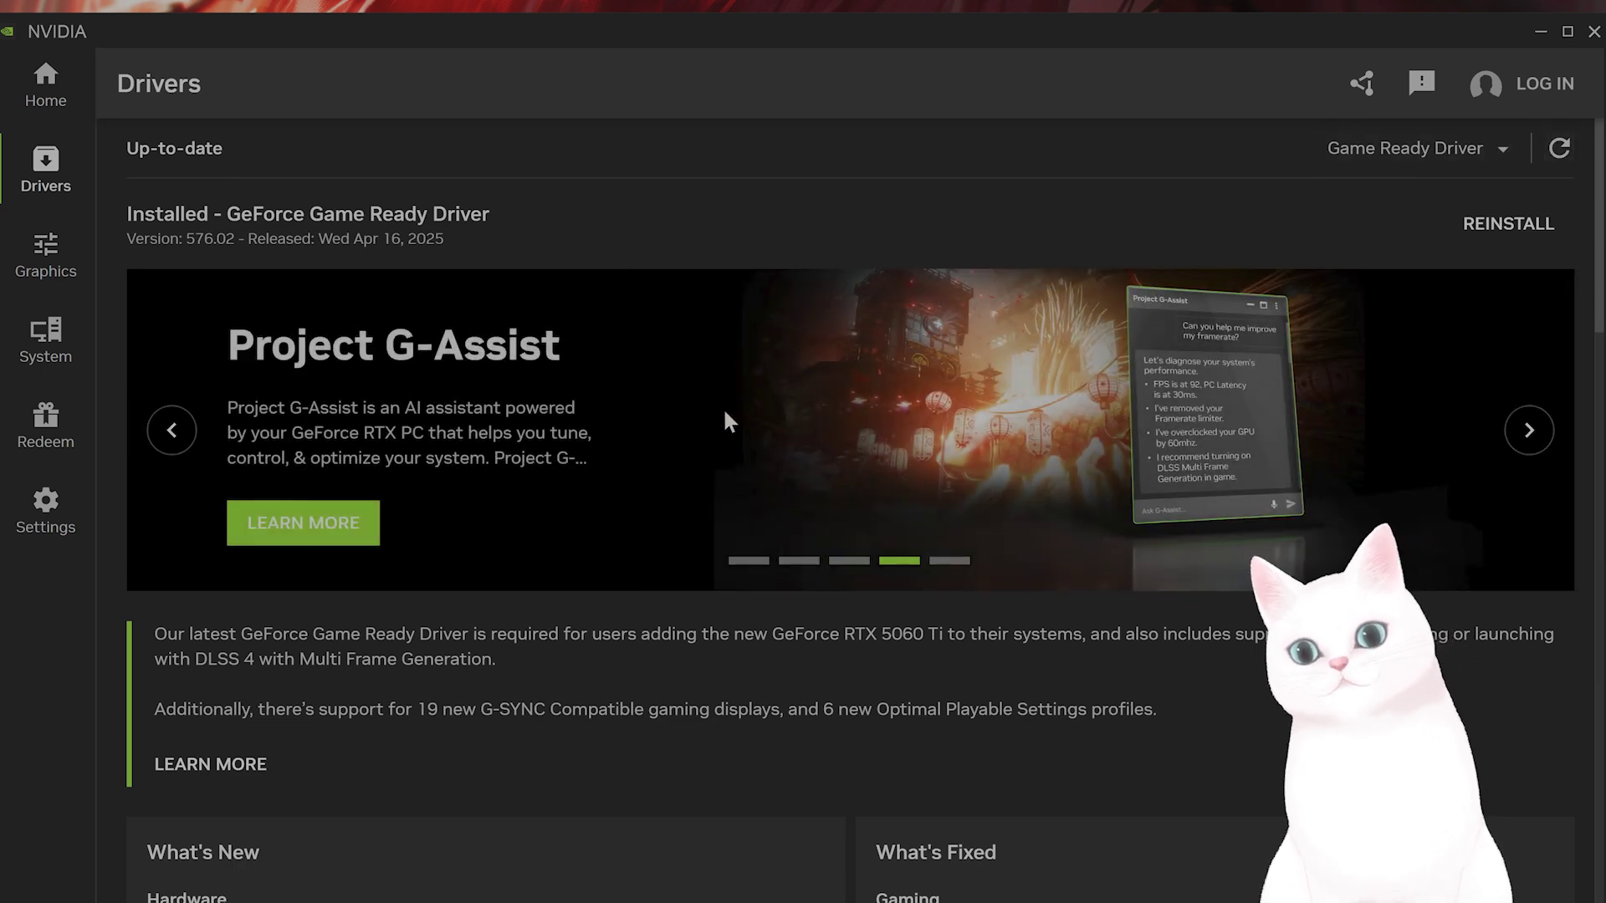
click(1539, 33)
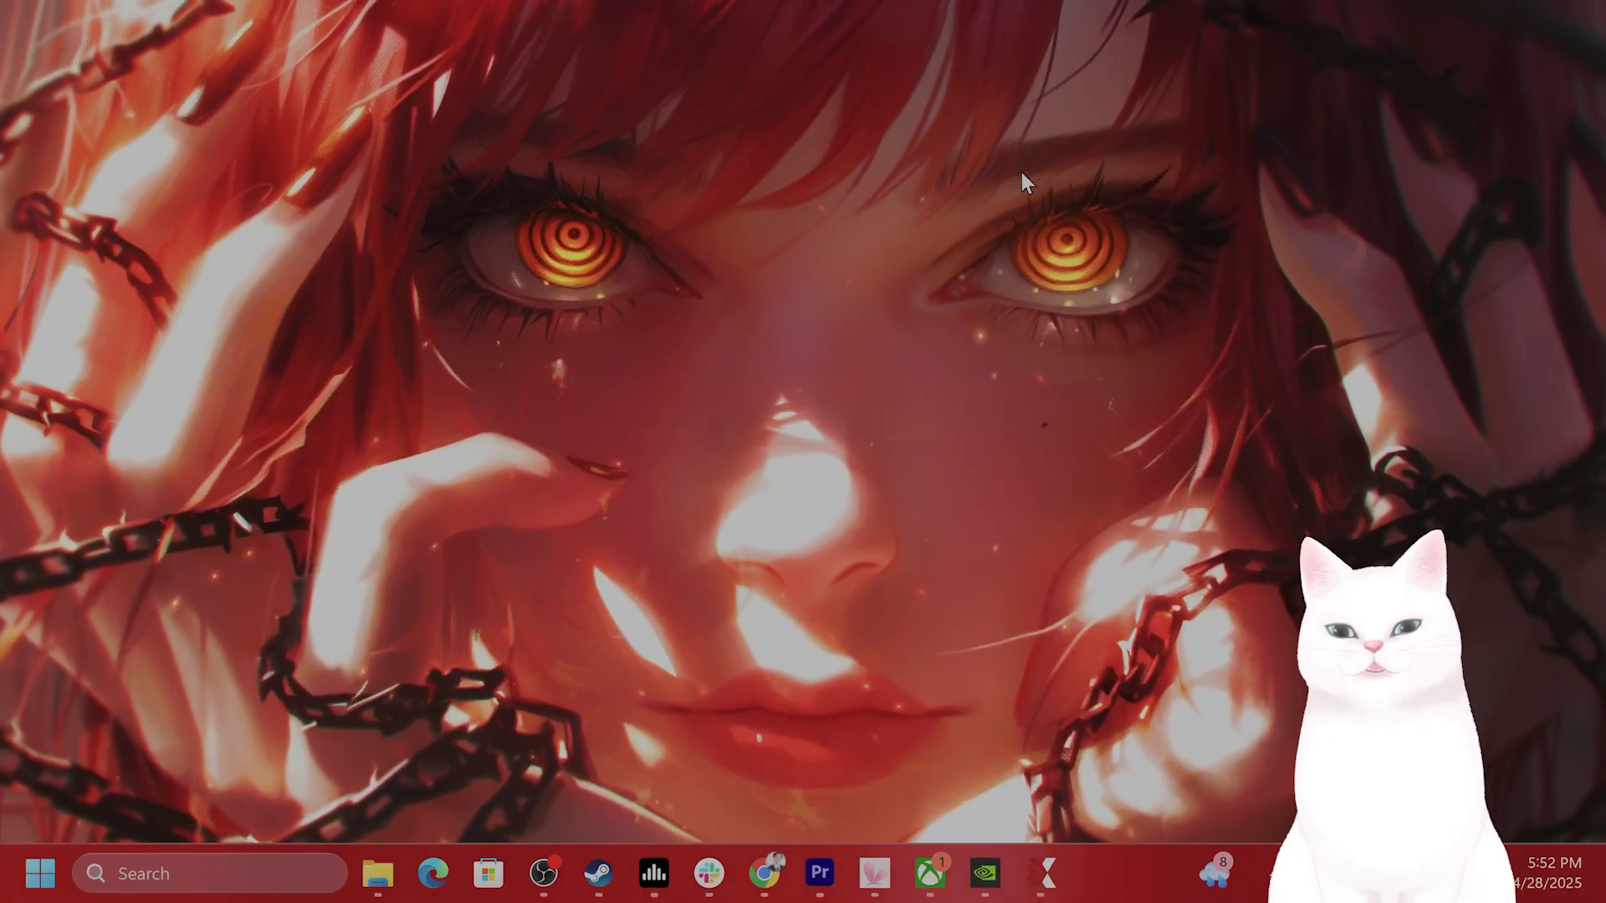